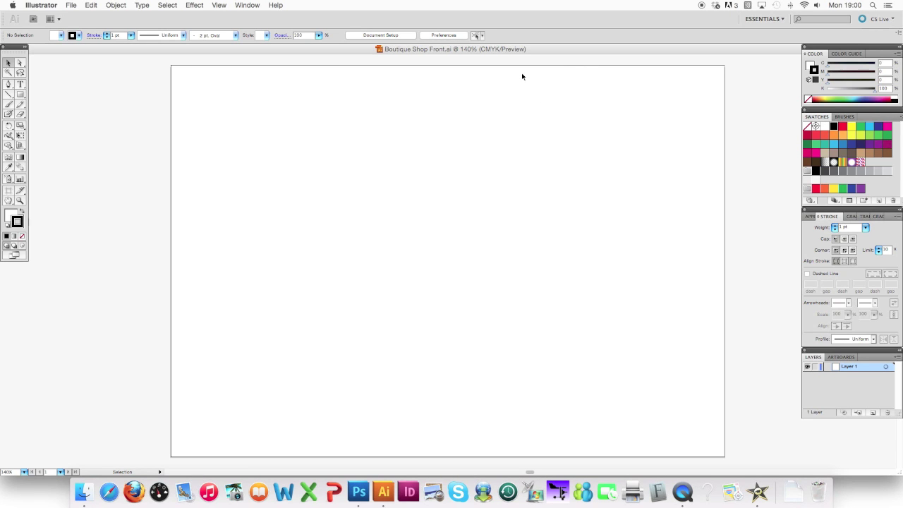
Step: Place Pavement.png from the Desktop folder into the Illustrator document and embed the image
click(82, 498)
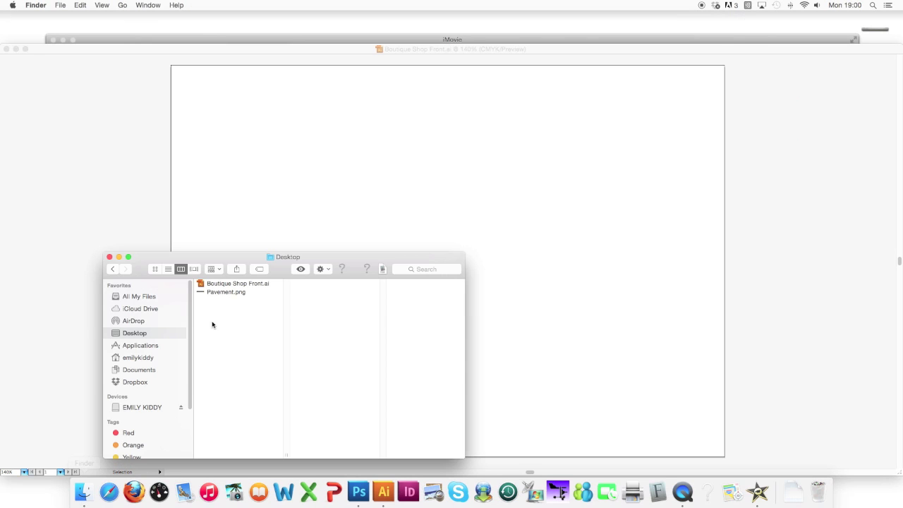
drag(226, 292, 354, 191)
drag(490, 221, 427, 387)
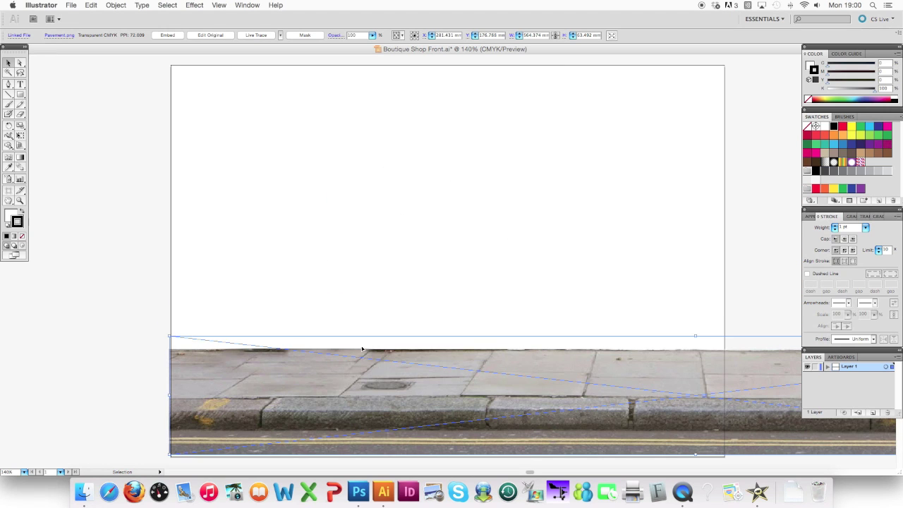
click(164, 35)
Step: Resize the pavement image to the artboard's full 297 mm width and align it along the artboard's bottom edge
drag(670, 369, 697, 311)
drag(487, 282, 452, 420)
drag(728, 391, 723, 397)
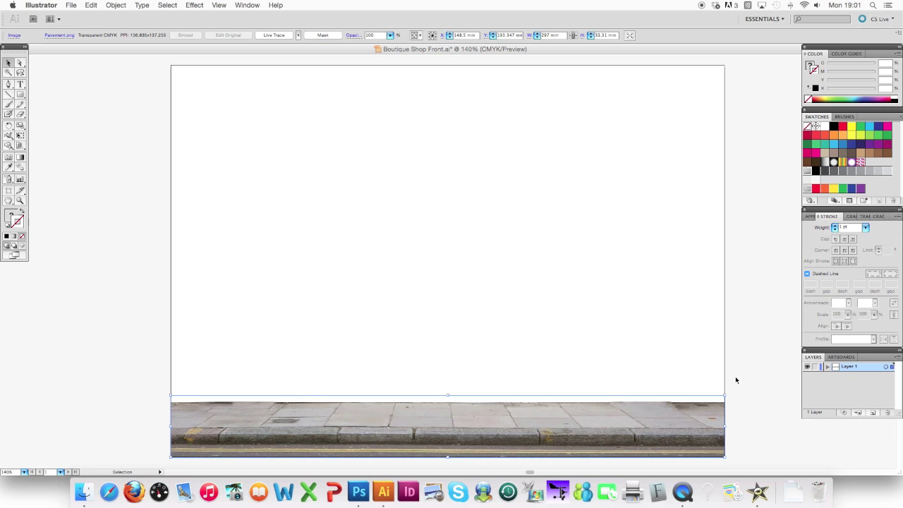
click(731, 381)
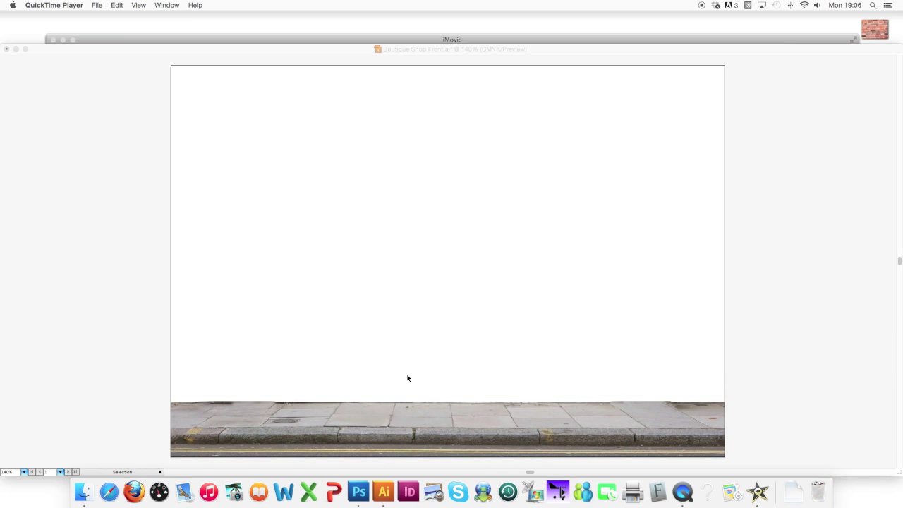
Step: Place brick wall.jpg from Finder into the shop front document and embed the image
click(83, 494)
click(362, 195)
drag(363, 196, 387, 128)
drag(515, 236, 380, 179)
key(super+minus)
key(super+minus)
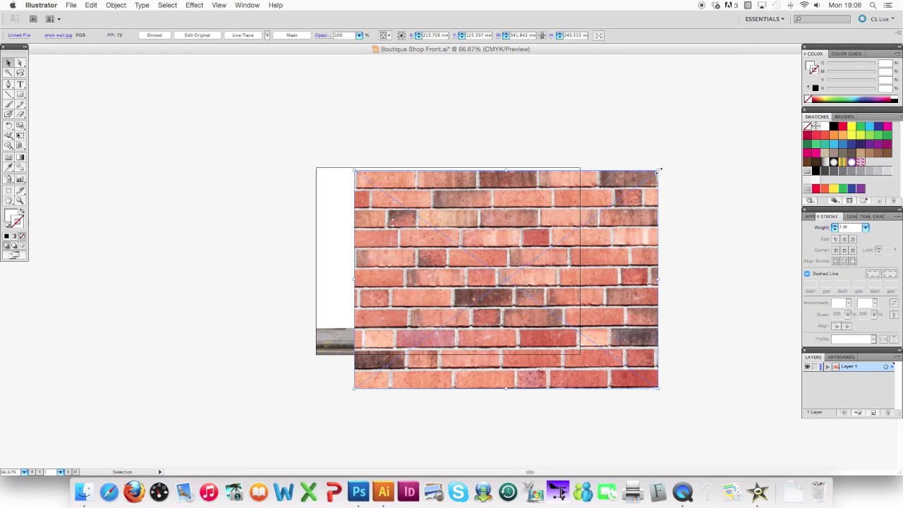
click(155, 34)
Step: Store the brick image, scaled down to about 106 by 76 mm, as a pattern swatch and delete the original from the artboard
drag(657, 389, 450, 239)
key(super+1)
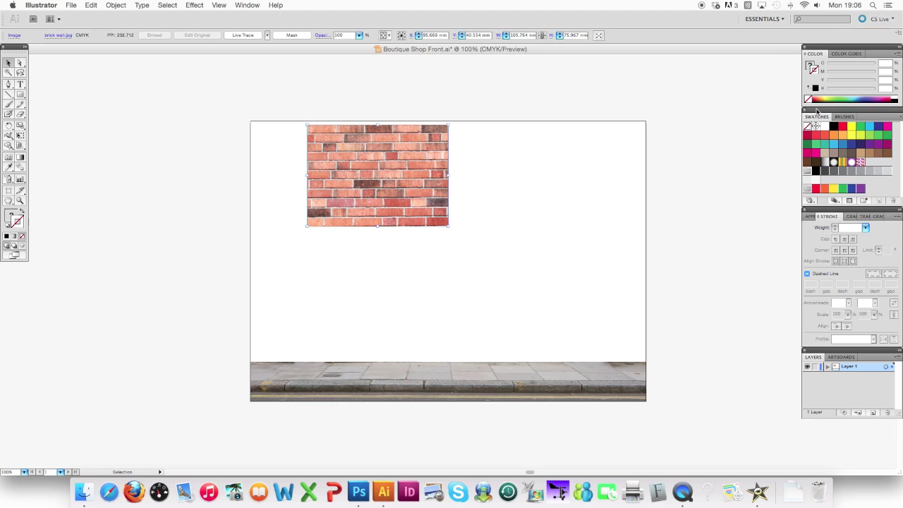
drag(351, 177, 873, 164)
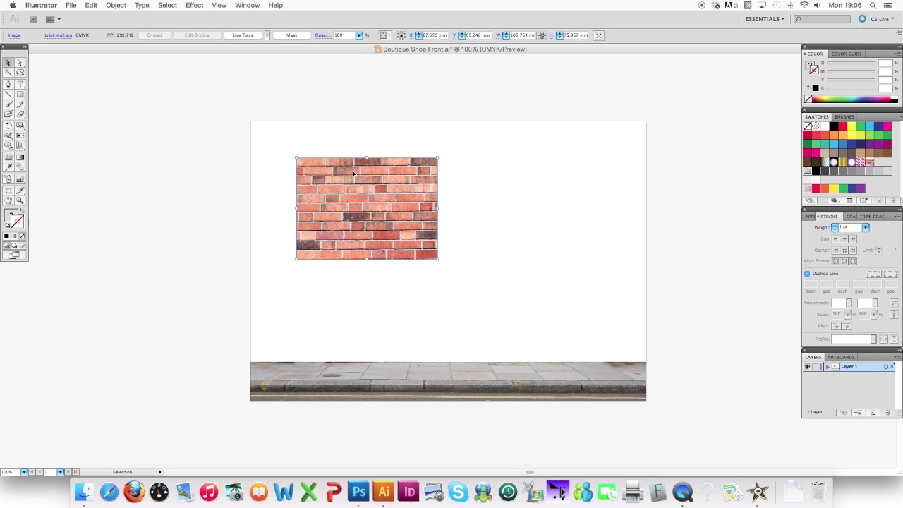
key(Delete)
Step: Draw a rectangle about 297 by 180 mm covering the artboard above the pavement and fill it with the brick pattern swatch
drag(19, 94, 38, 96)
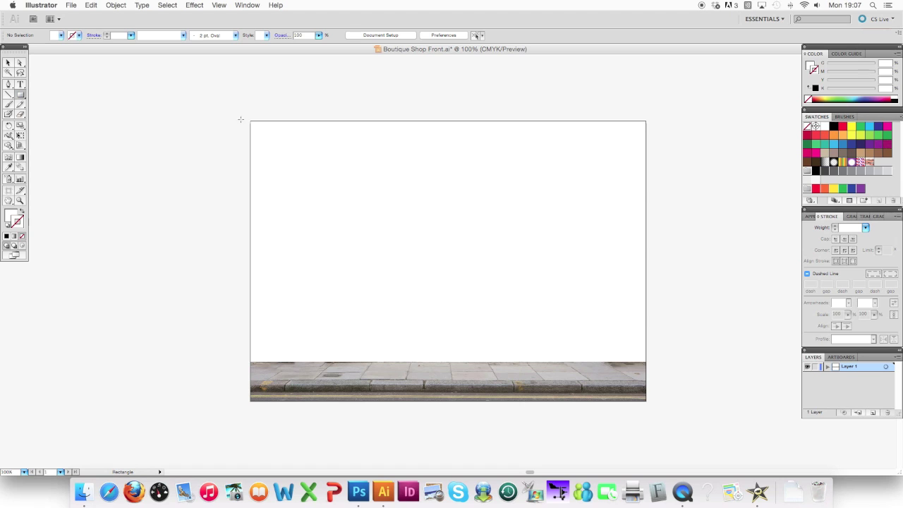
drag(251, 122, 647, 361)
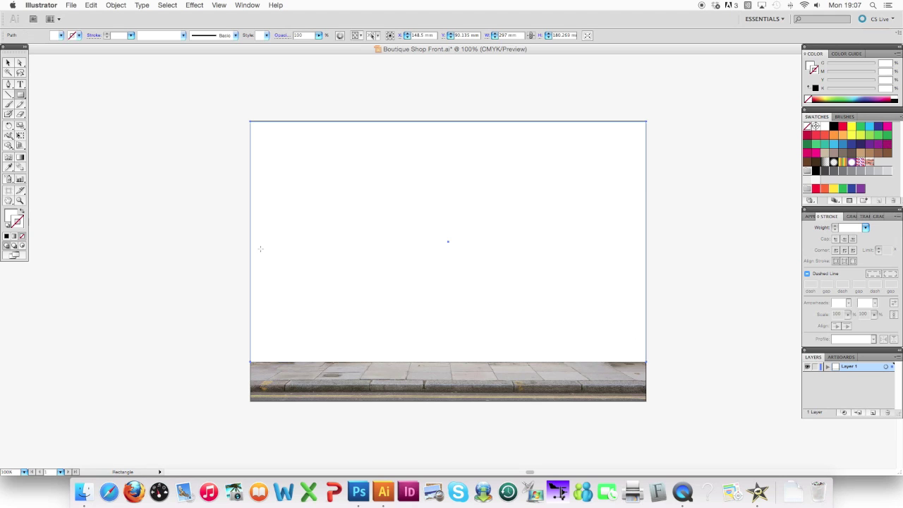
click(14, 224)
click(10, 215)
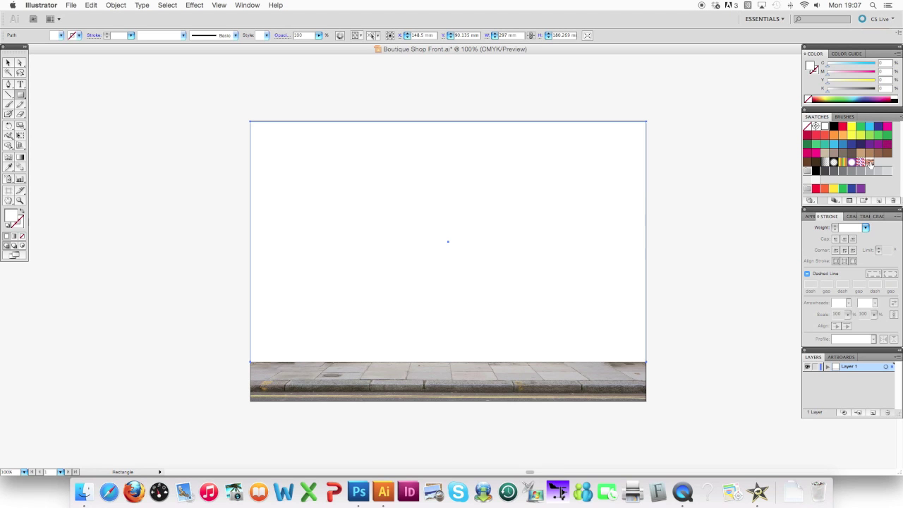
click(869, 163)
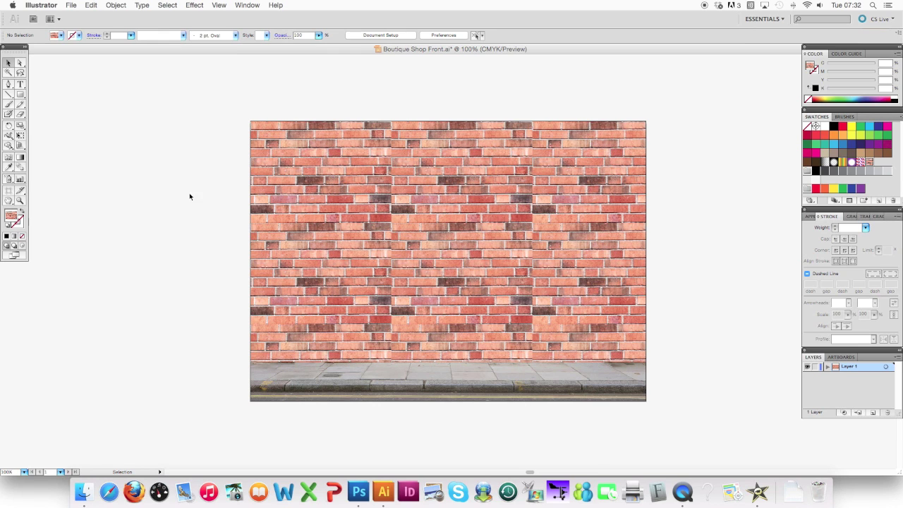
Step: Group the brick wall and the pavement image together
click(453, 267)
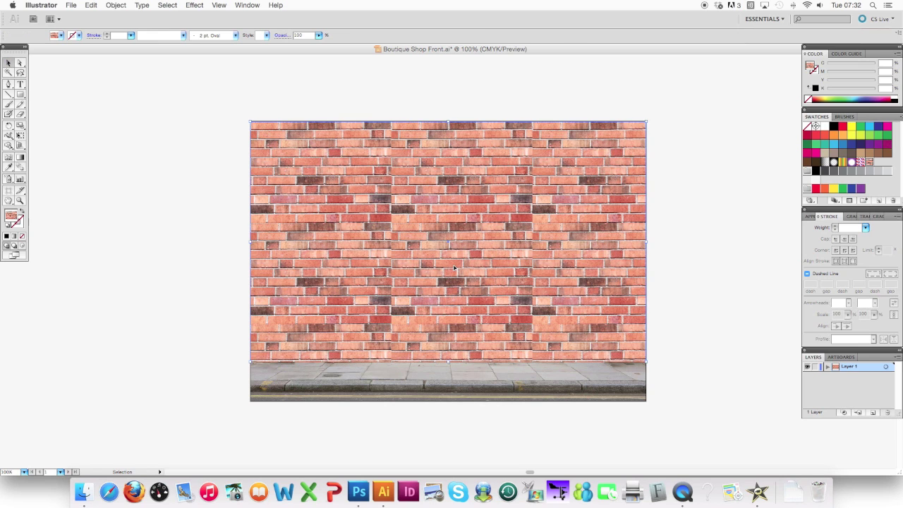
shift+click(437, 379)
click(115, 5)
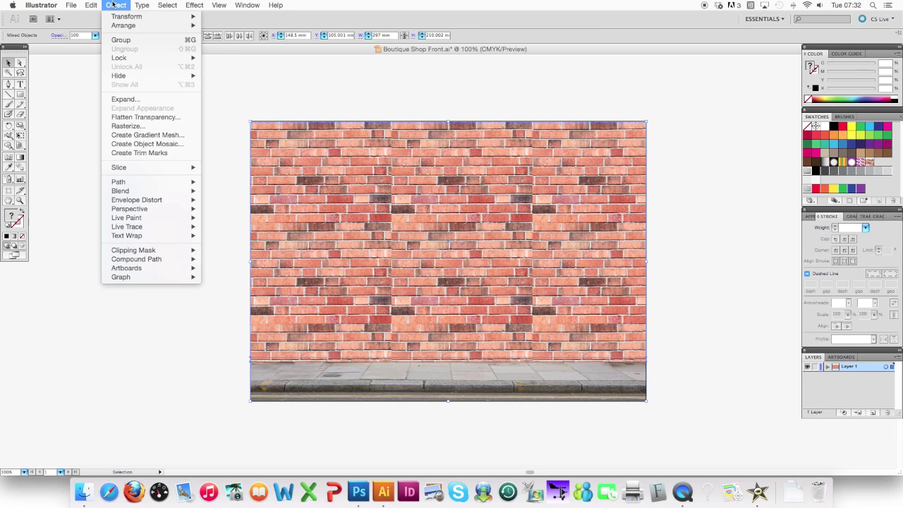
click(122, 40)
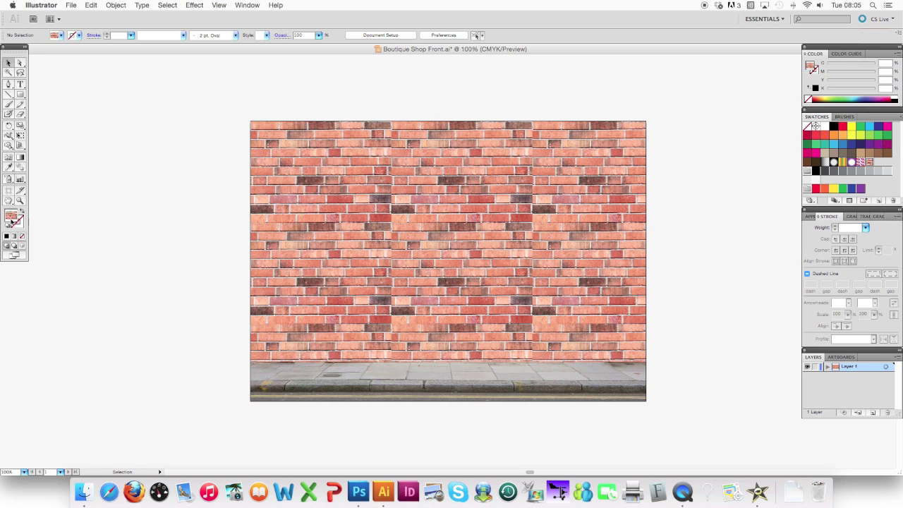
Step: Draw a white rectangle with a black outline, about 241 by 150 mm, on the brick wall, standing on the pavement
click(824, 127)
click(22, 224)
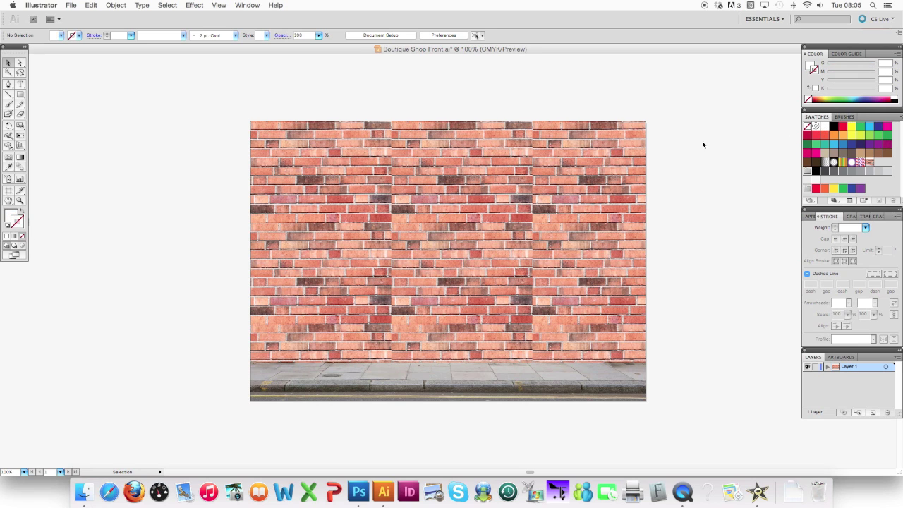
click(834, 128)
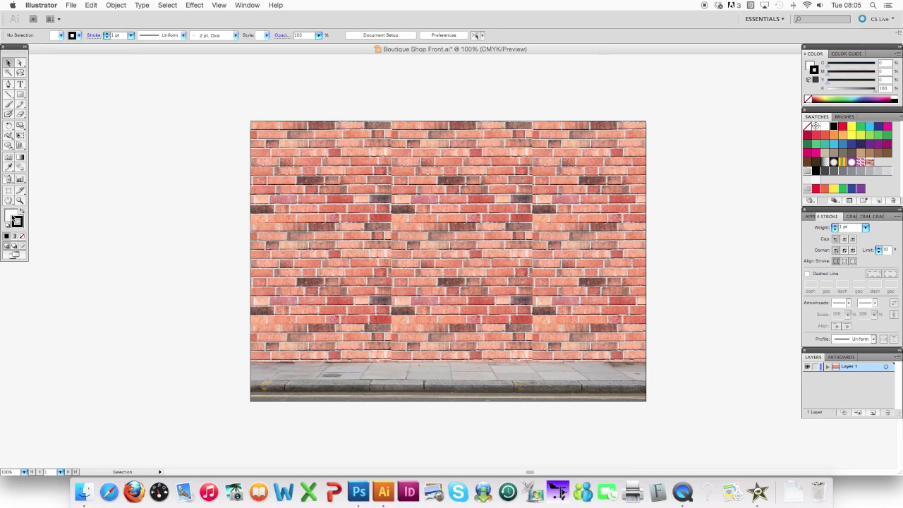
click(21, 96)
drag(293, 173, 607, 362)
click(8, 63)
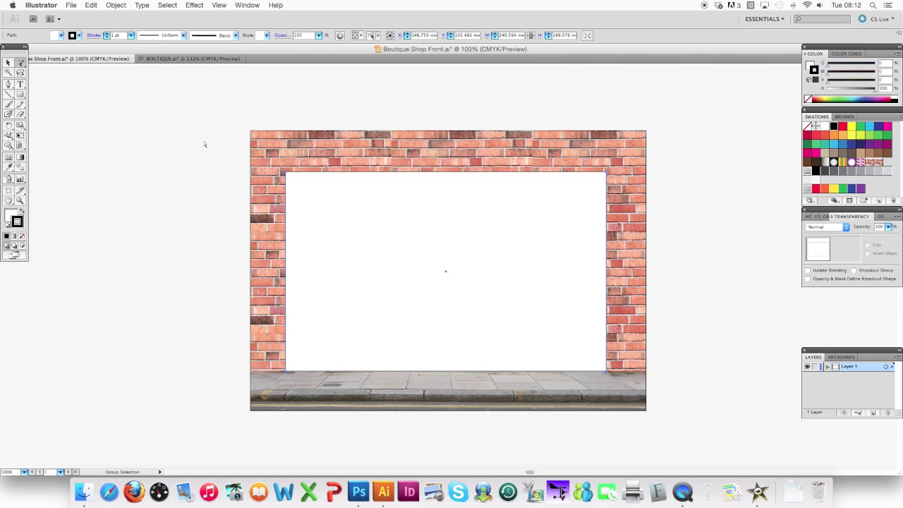
click(8, 63)
click(150, 221)
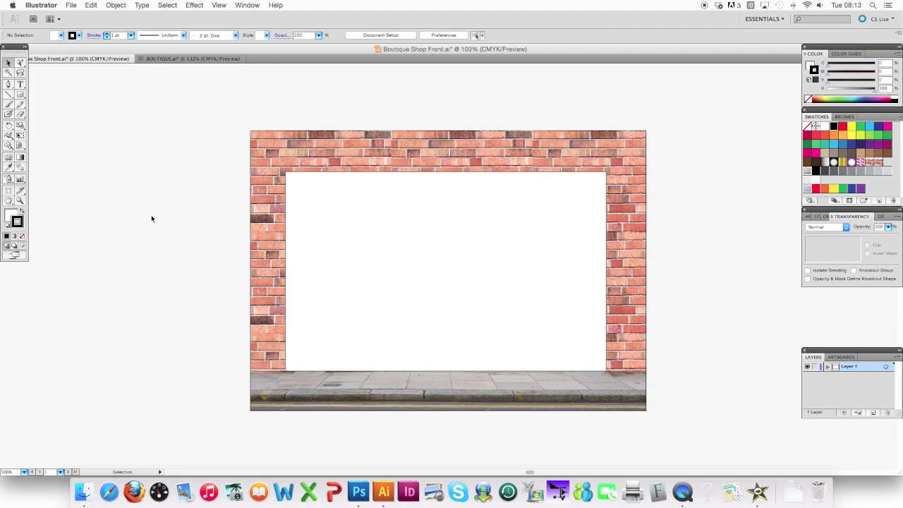
Step: Draw a horizontal black line with no fill across the upper part of the white shop front rectangle, edge to edge
click(8, 95)
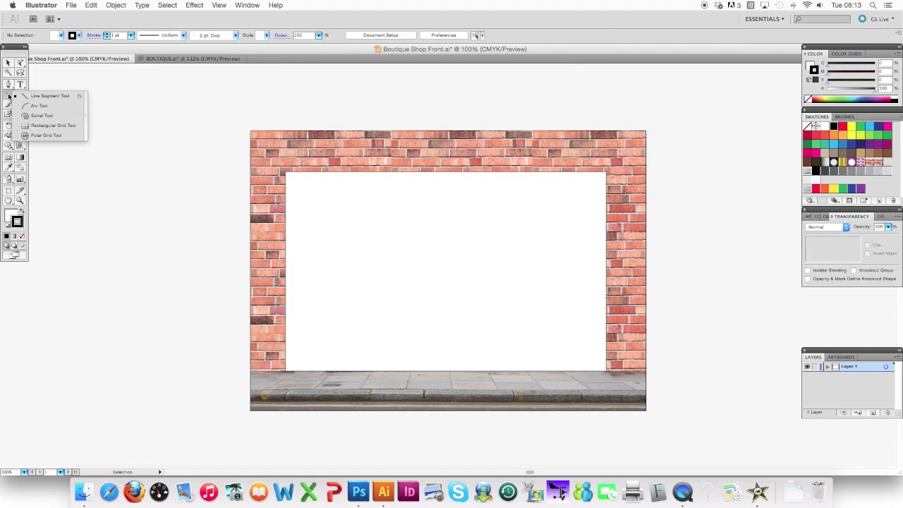
click(11, 215)
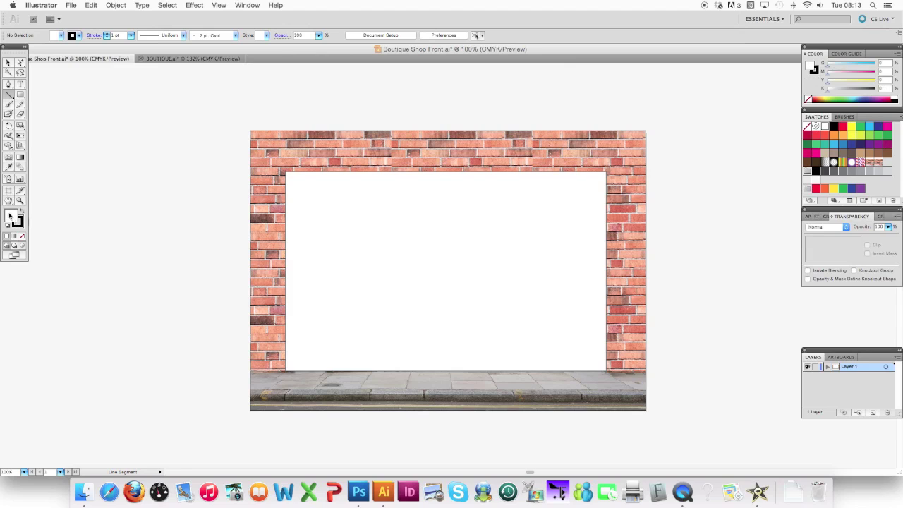
click(22, 238)
click(20, 221)
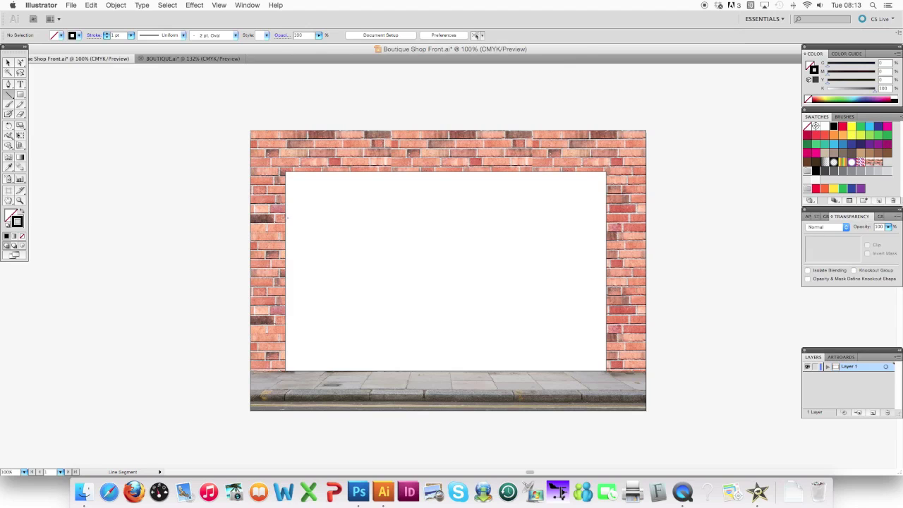
drag(288, 219, 605, 219)
click(8, 63)
click(211, 167)
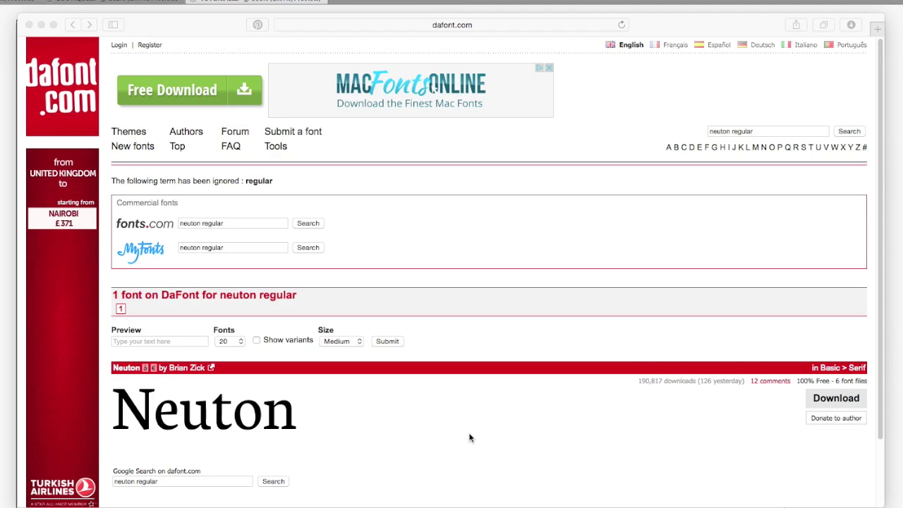
Step: Download the Neuton font from dafont.com and open its neuton folder in Downloads
click(824, 401)
click(829, 401)
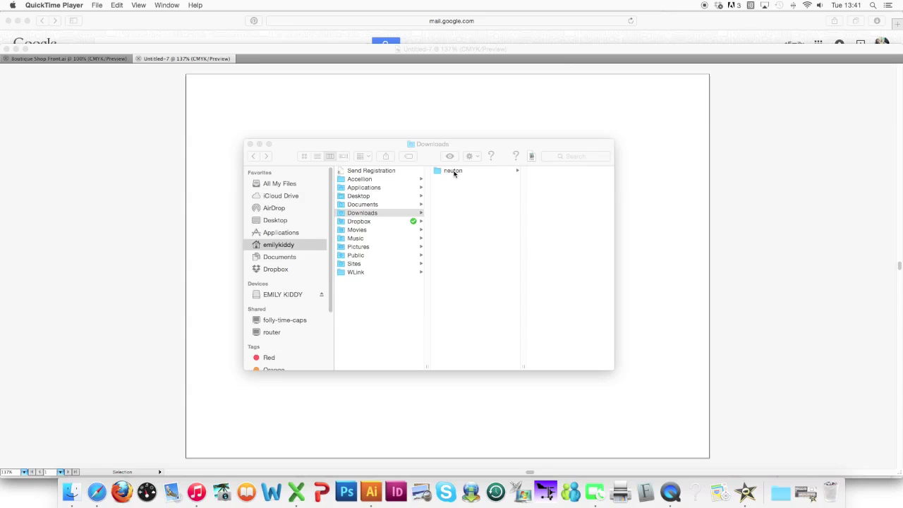
click(453, 172)
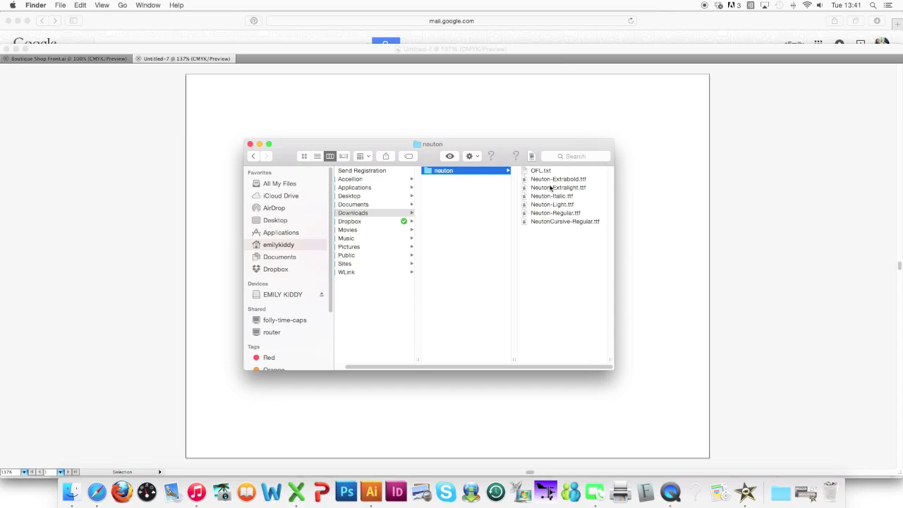
Step: Install the Neuton-Light.ttf font, including it in the checked fonts of the validation
click(548, 207)
click(548, 207)
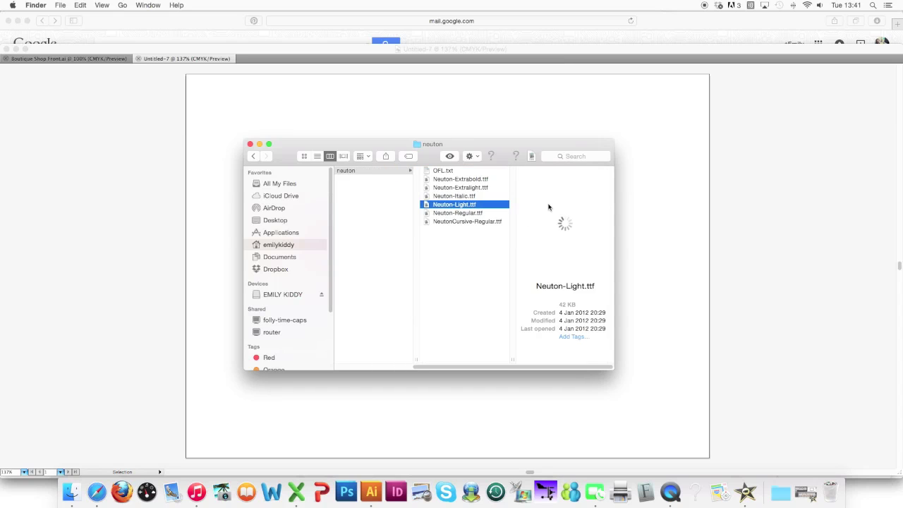
double_click(456, 204)
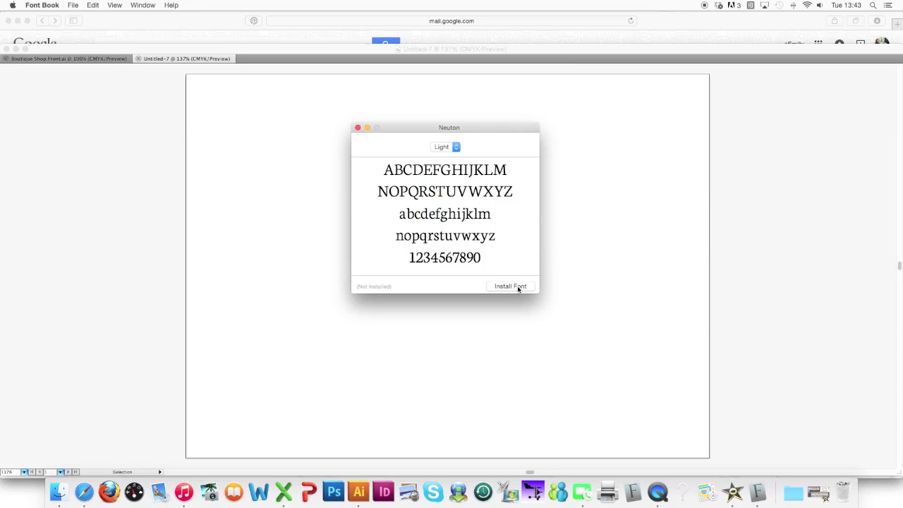
click(519, 287)
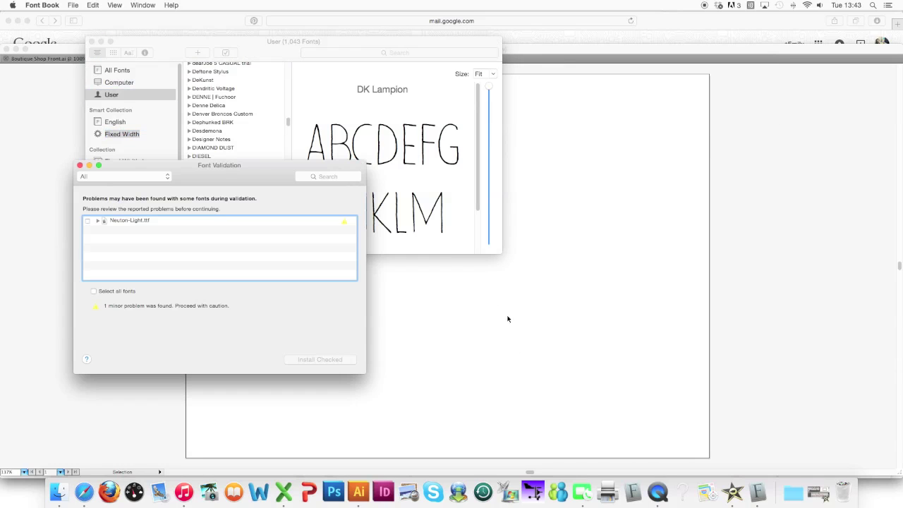
click(89, 221)
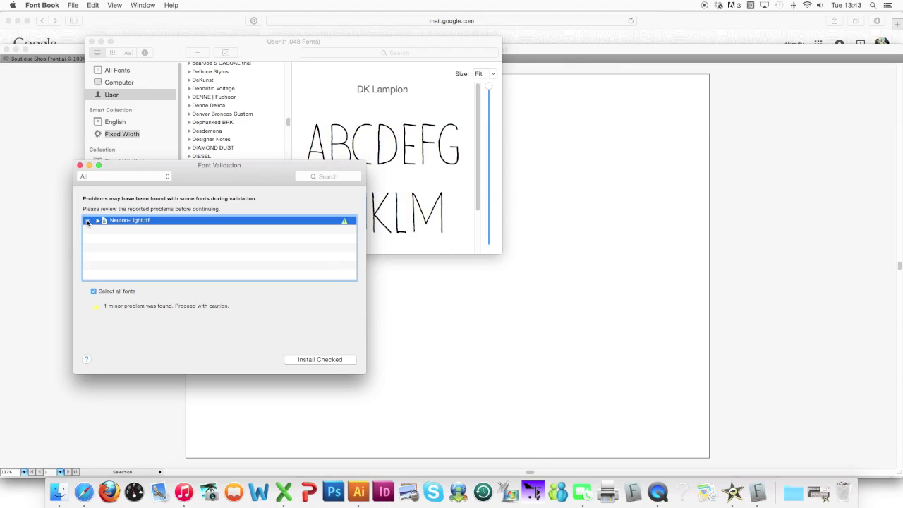
click(299, 361)
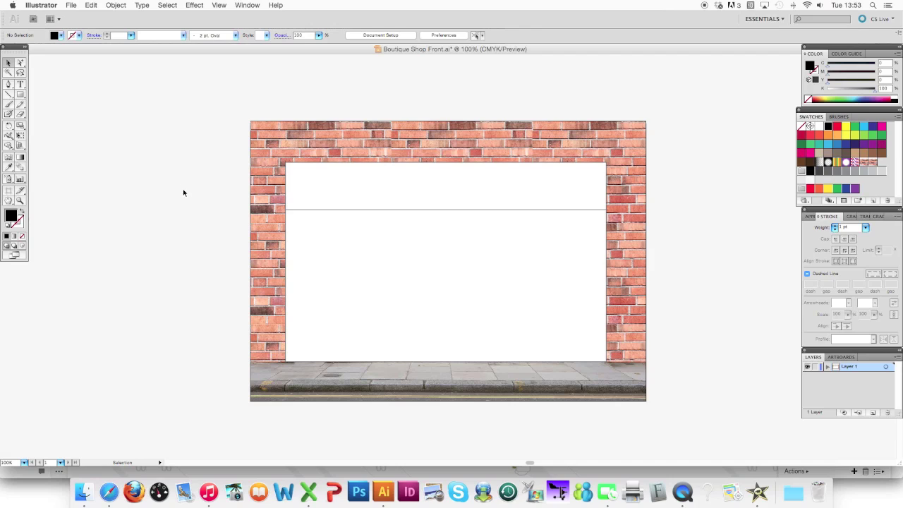
Step: Add the text "blossom" on the blank area beside the artboard and set its font to Neuton
click(21, 84)
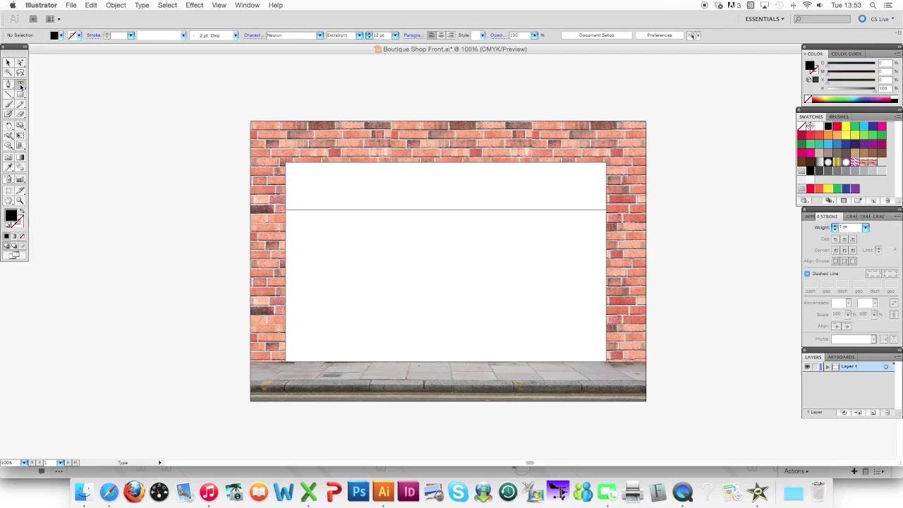
click(104, 145)
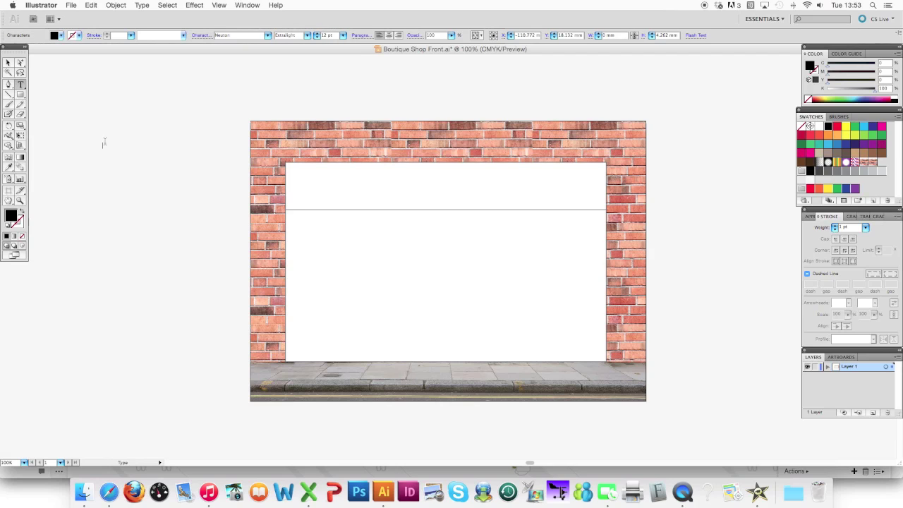
text(blossom)
drag(119, 145, 98, 144)
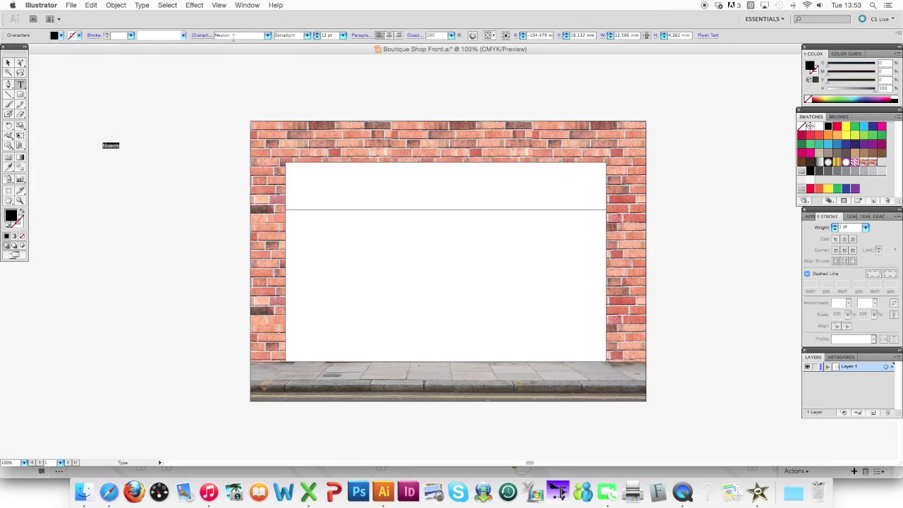
drag(231, 36, 214, 36)
text(Neuton)
Step: Change the case of the "blossom" text to UPPERCASE
click(143, 5)
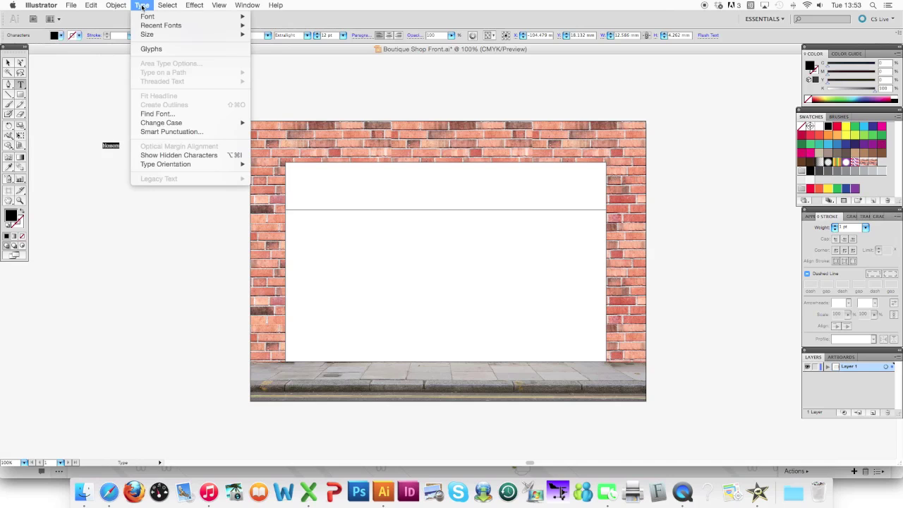
mouse_move(169, 125)
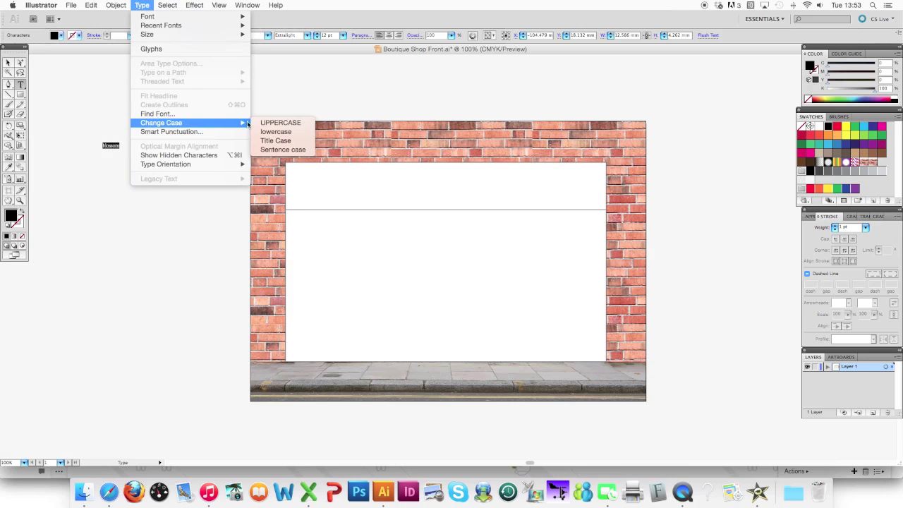
click(272, 123)
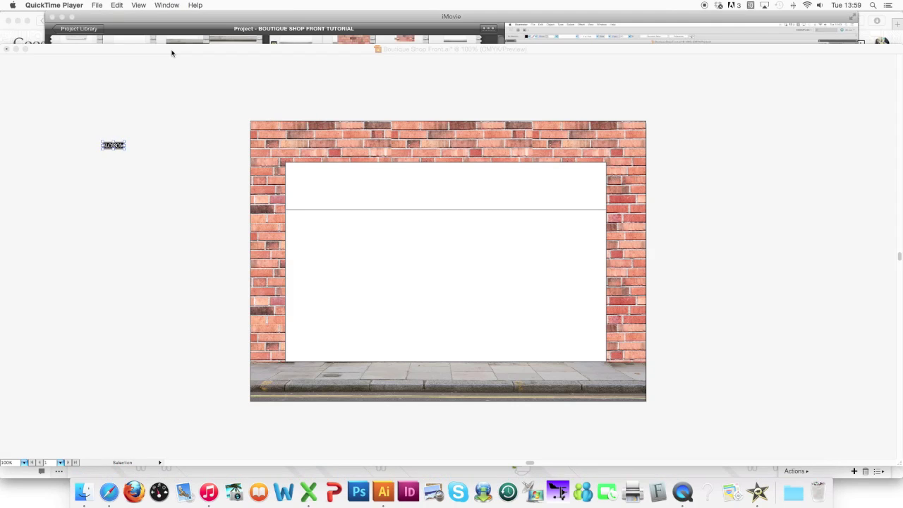
Step: Enlarge the BLOSSOM text beside the artboard to about 42 pt
click(169, 56)
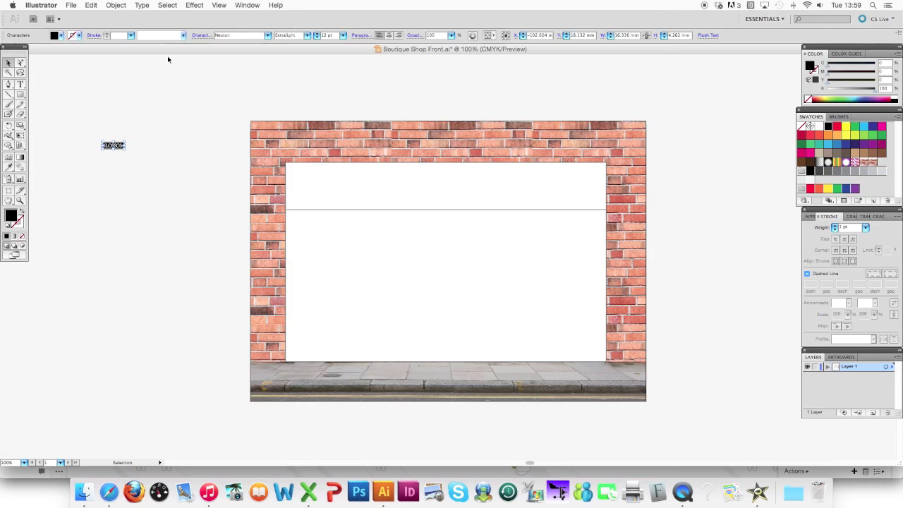
click(8, 62)
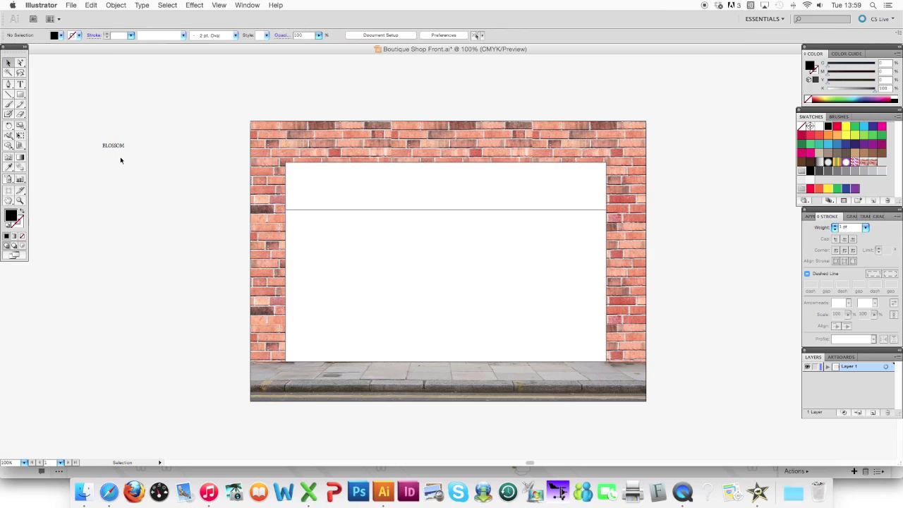
drag(127, 150, 179, 169)
Step: Convert the BLOSSOM text to outlines and place it on the white sign panel above the dividing line
click(142, 5)
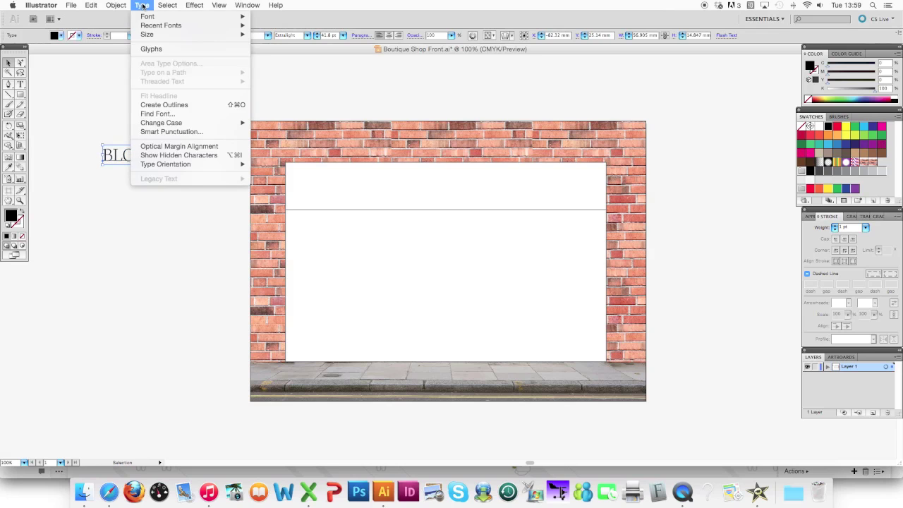
click(176, 105)
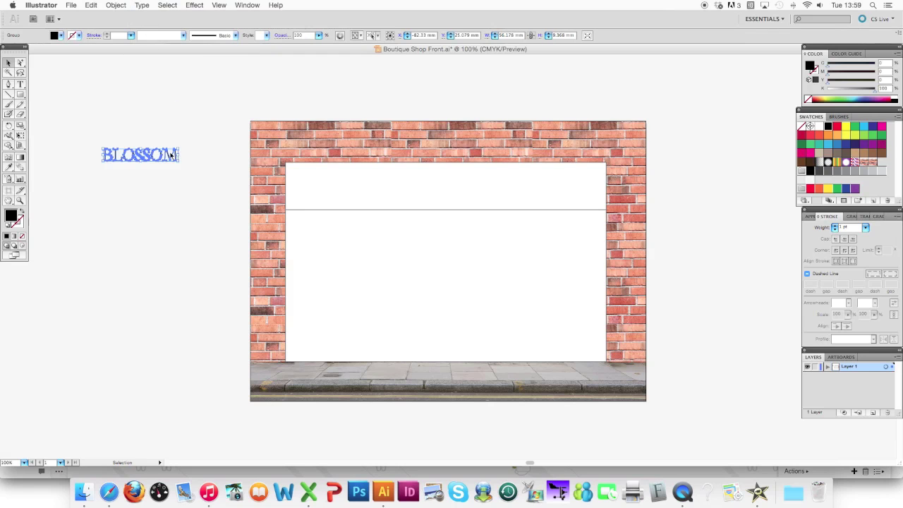
drag(179, 155, 464, 181)
click(490, 101)
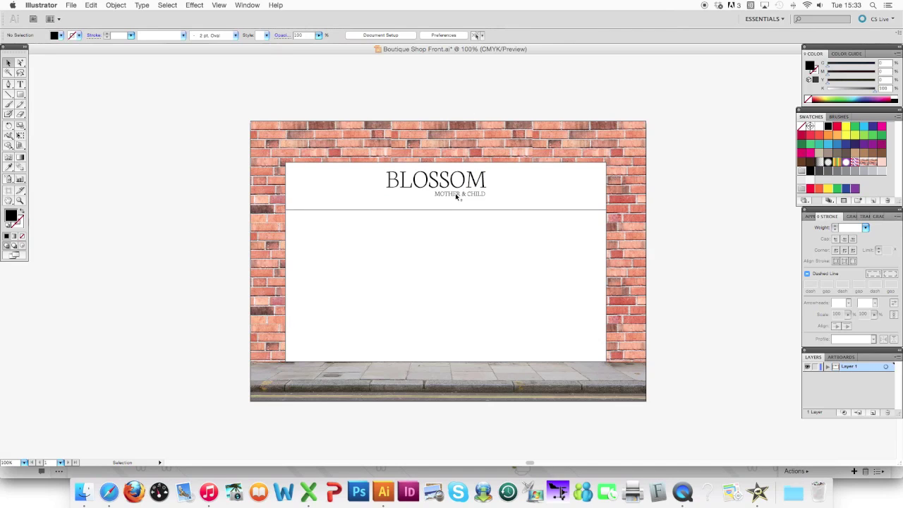
Step: Group the BLOSSOM lettering with the MOTHER & CHILD tagline
click(472, 197)
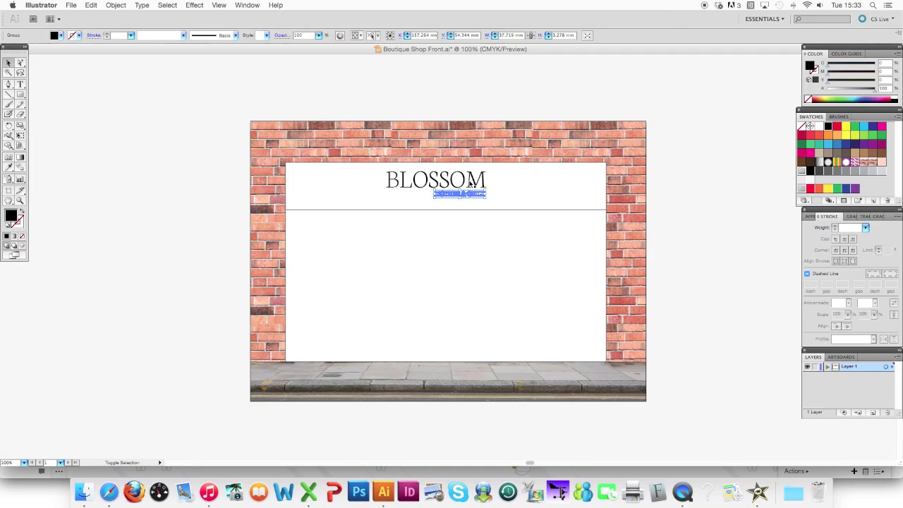
shift+click(473, 179)
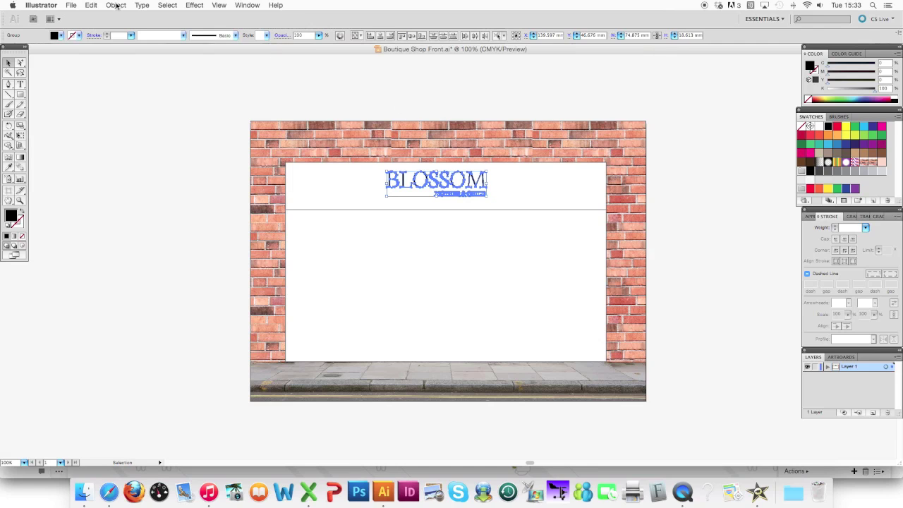
click(118, 7)
click(122, 40)
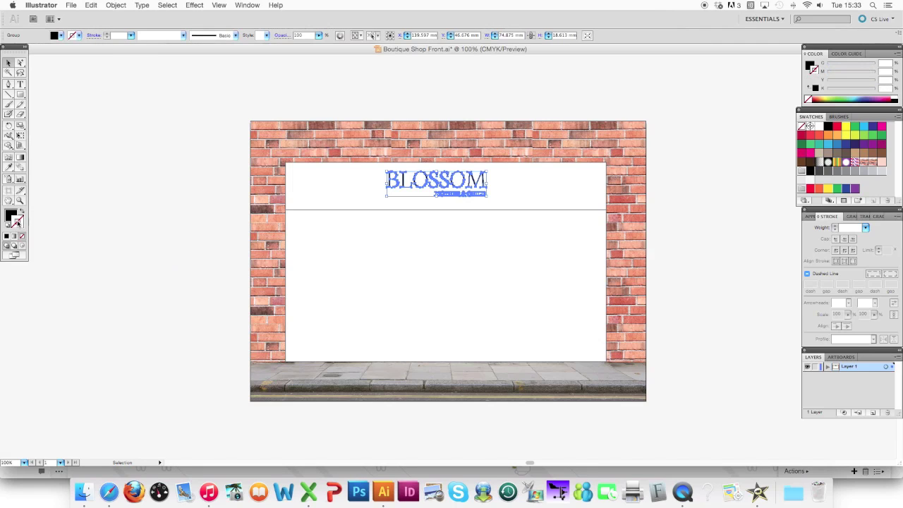
Step: Fill the grouped BLOSSOM and MOTHER & CHILD lettering with the pale pink swatch
click(10, 216)
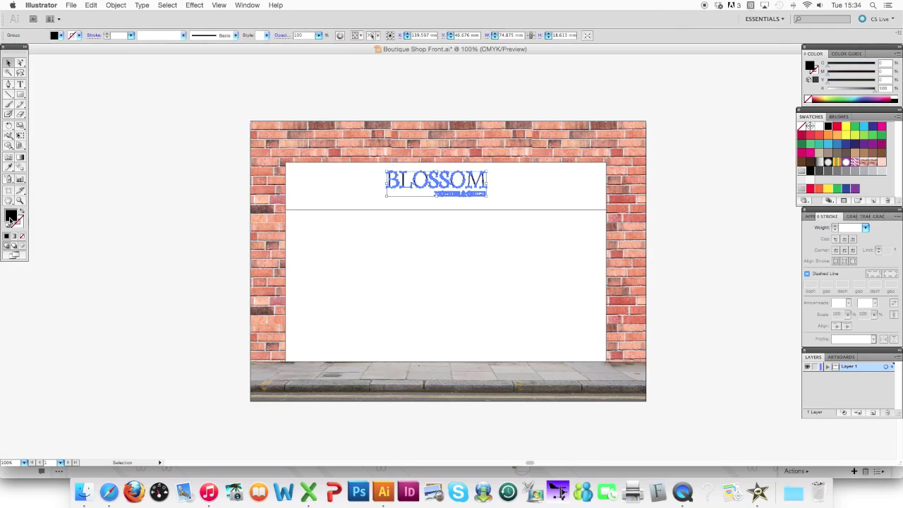
click(880, 164)
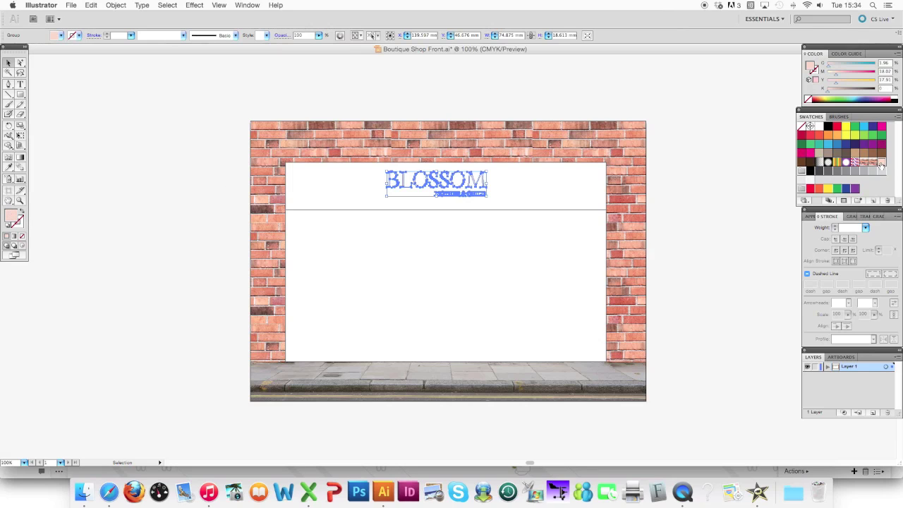
click(684, 125)
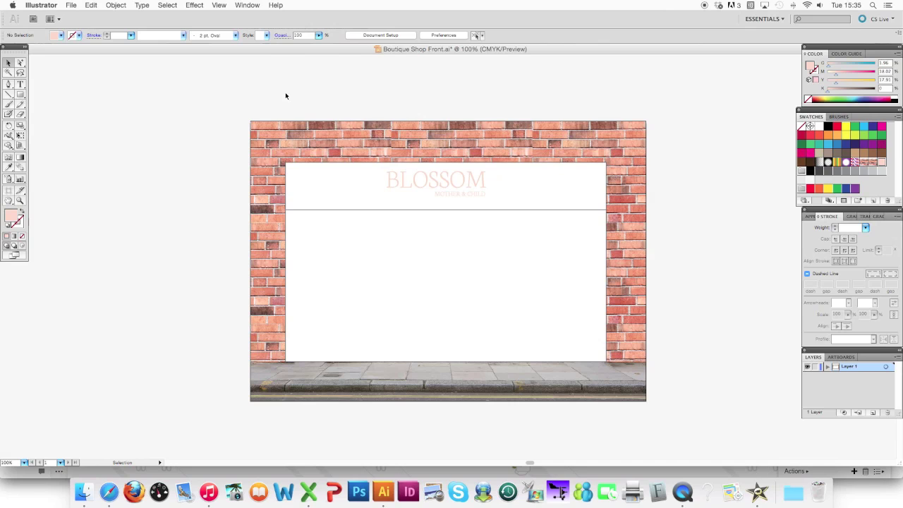
Step: Align all the shop front artwork to a common horizontal centre using the Align options
drag(280, 93, 667, 401)
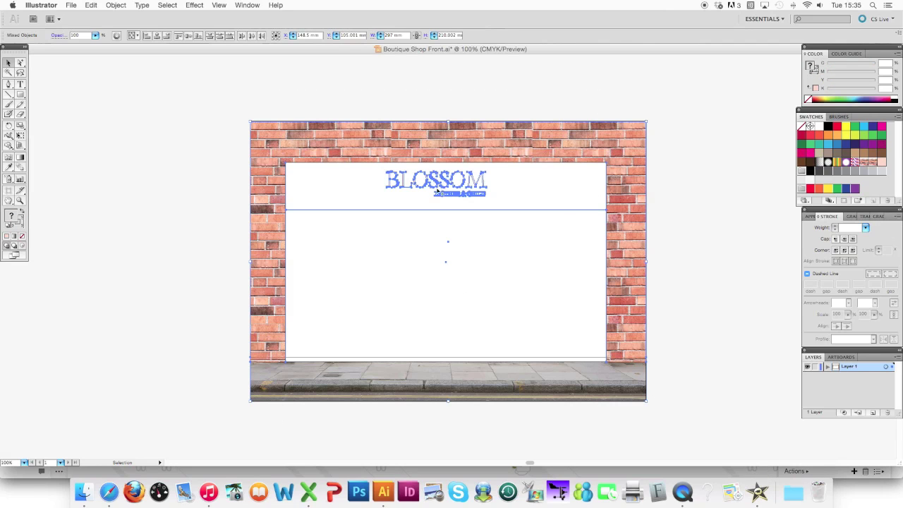
click(247, 5)
click(271, 119)
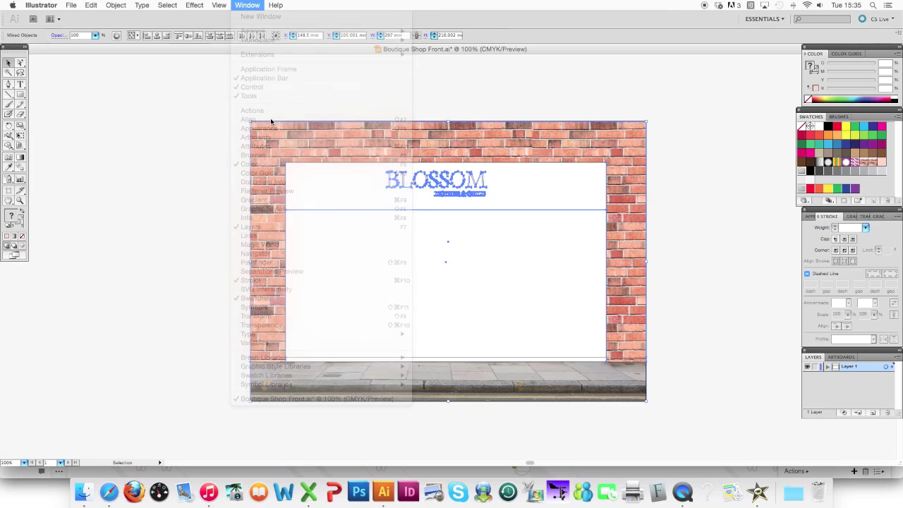
drag(77, 385, 139, 97)
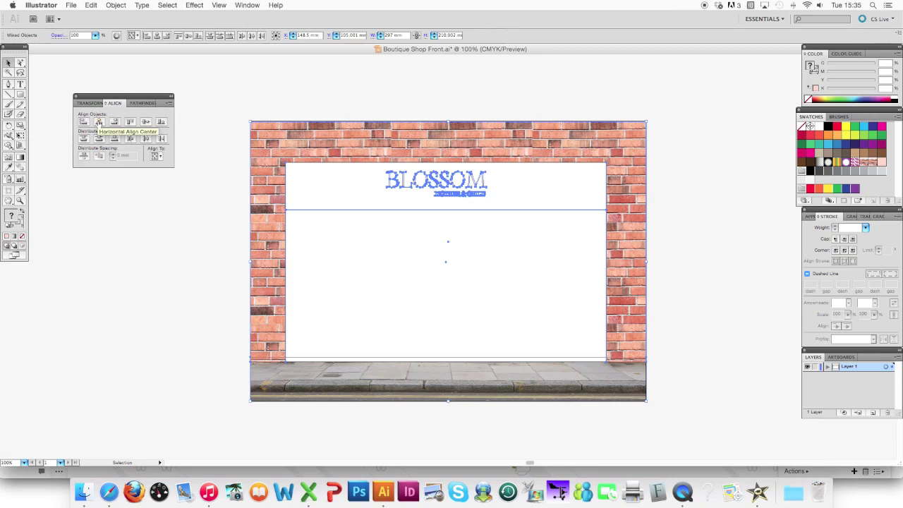
click(98, 122)
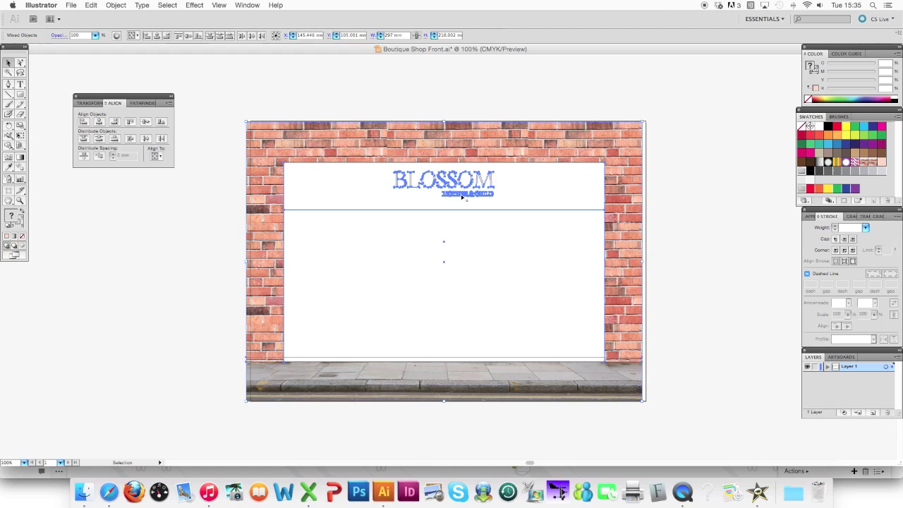
Step: Nudge the whole selected artwork to the right until it fits the artboard edges, and deselect it
key(Right)
key(Right)
key(Right)
key(Right)
key(Right)
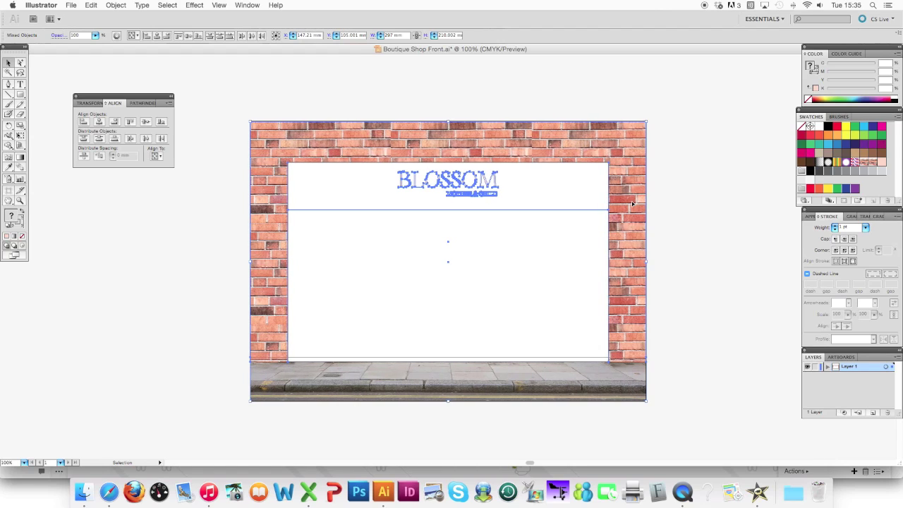
click(303, 109)
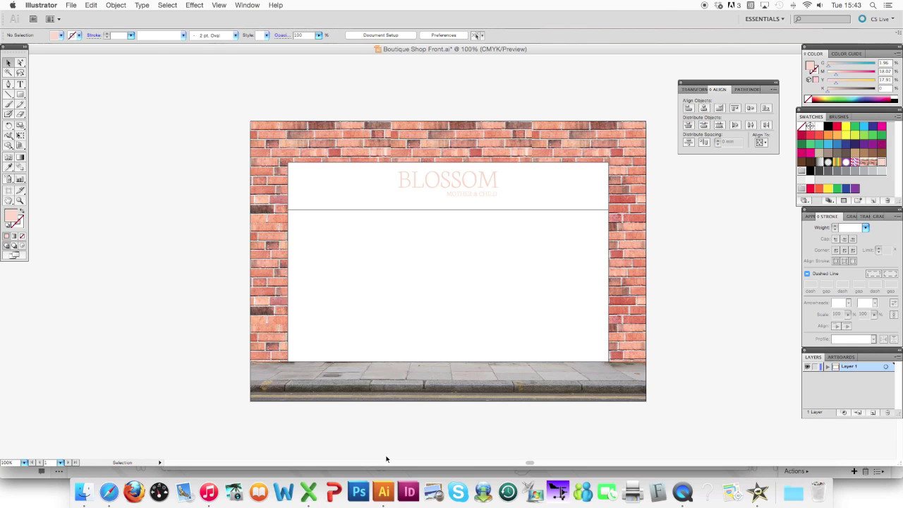
Step: Draw a white rectangle with a black outline, about 61 × 109 mm, as the door frame at the left of the frontage
click(22, 96)
click(819, 127)
click(18, 224)
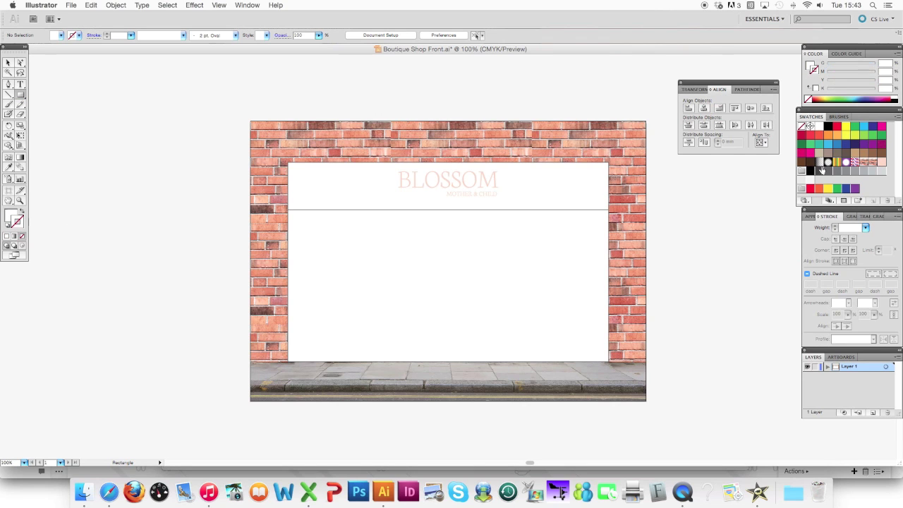
click(828, 127)
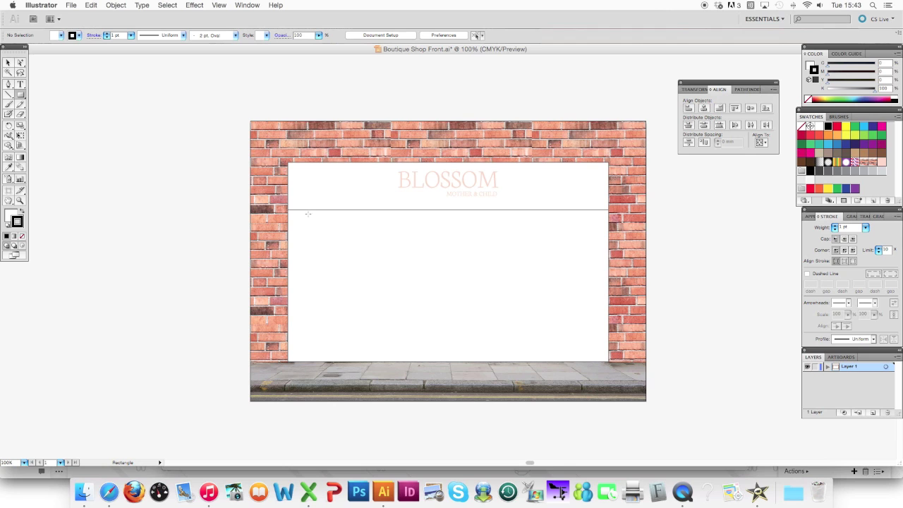
mouse_move(311, 216)
mouse_down()
mouse_move(370, 323)
mouse_move(378, 361)
mouse_move(392, 360)
mouse_up()
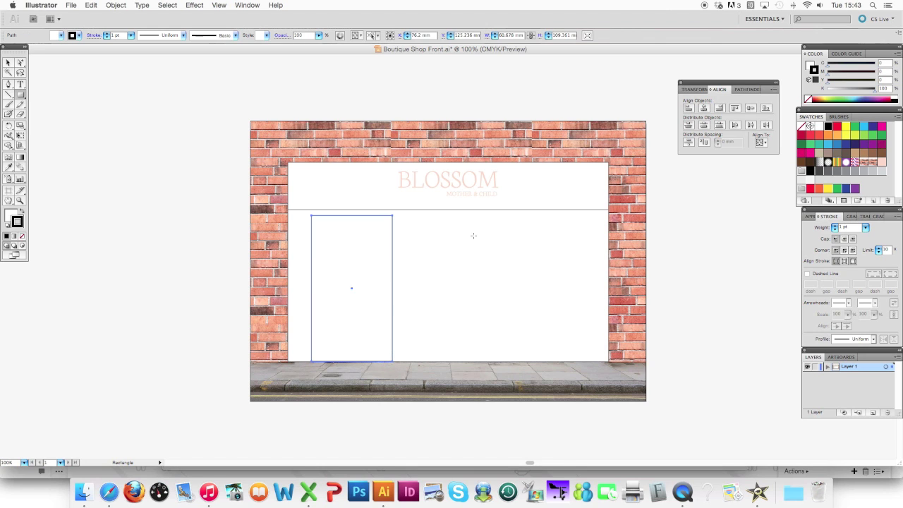
key(v)
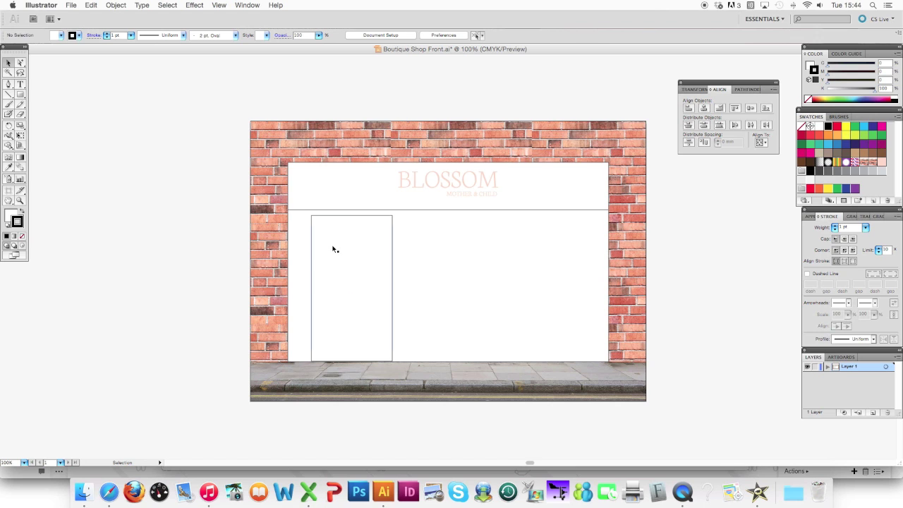
Step: Paste a copy of the door frame rectangle in front, shrink it to about 45 × 101 mm, and centre it horizontally within the frame
click(333, 246)
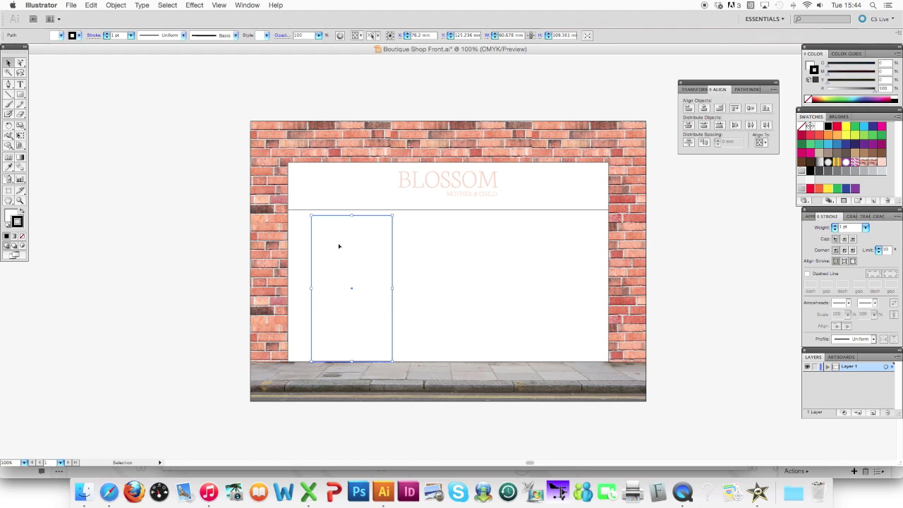
key(super)
key(super+c)
key(super+f)
drag(351, 219, 352, 220)
drag(349, 223, 350, 228)
drag(315, 294, 322, 295)
drag(389, 294, 382, 299)
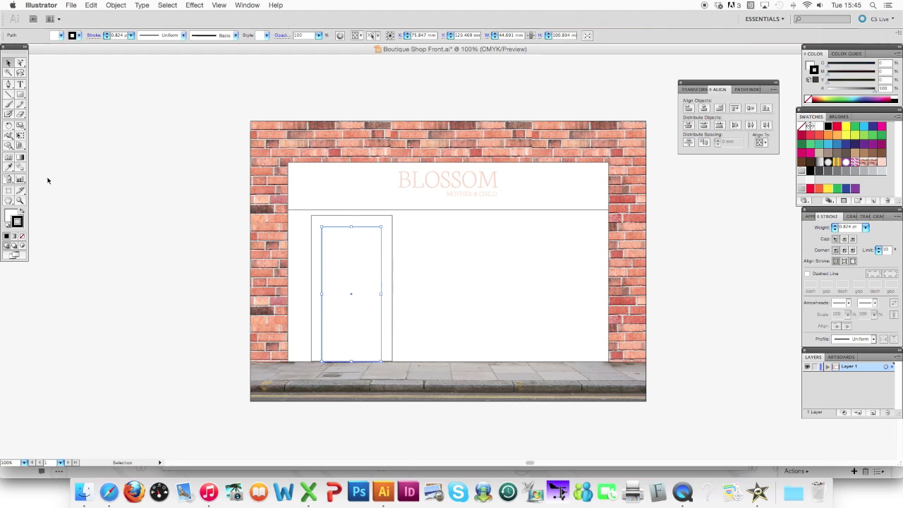
shift+click(331, 221)
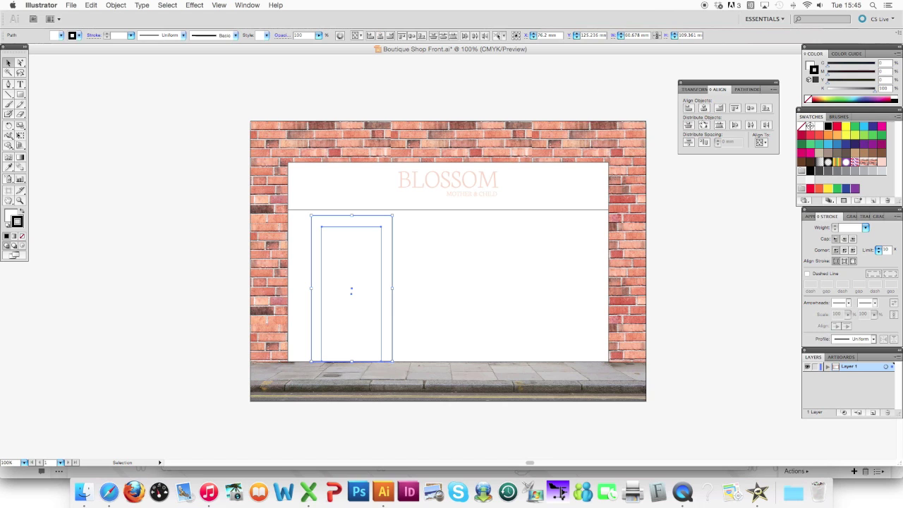
click(704, 109)
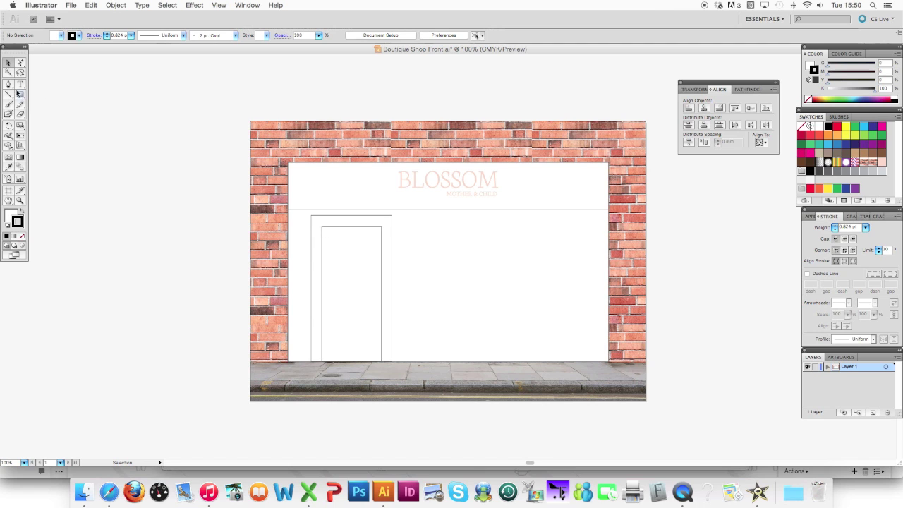
Step: With no fill and a black stroke, draw a Pen line joining the upper-left corners of the outer and inner door rectangles
click(9, 216)
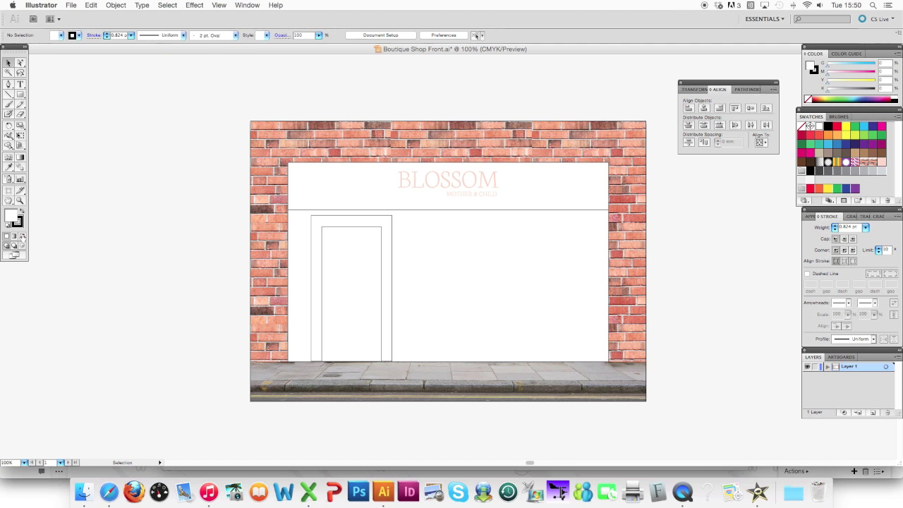
click(22, 236)
click(19, 223)
click(9, 85)
key(super+equal)
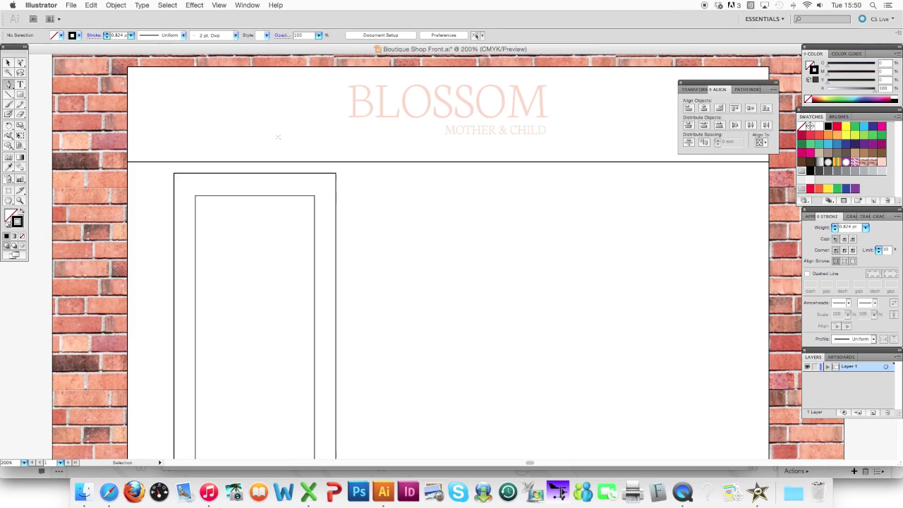
click(174, 173)
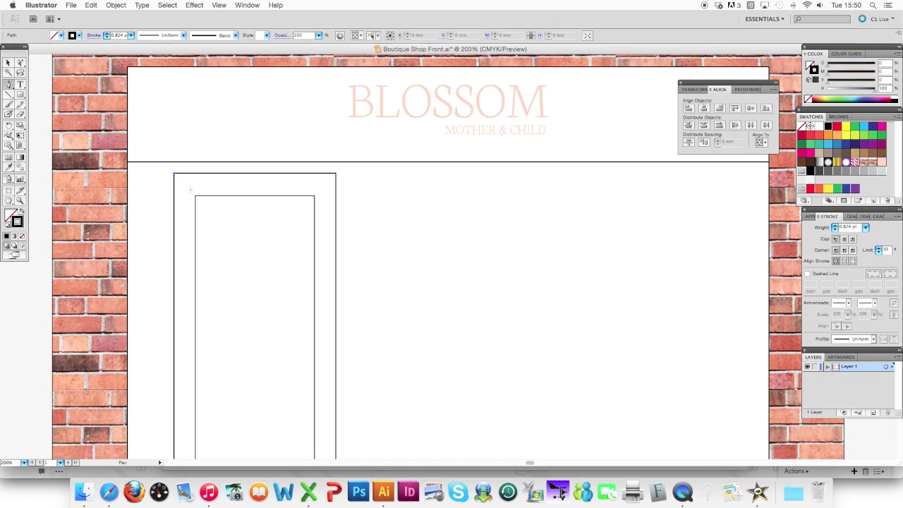
click(195, 195)
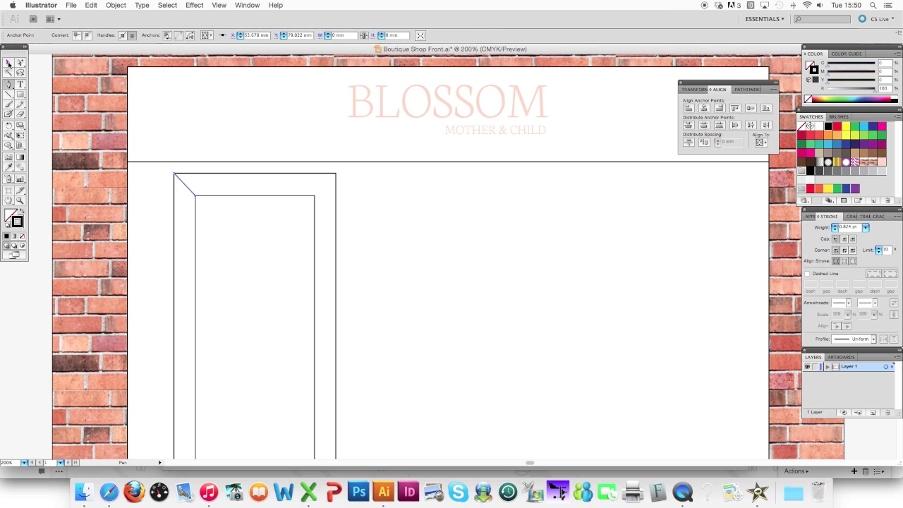
click(9, 63)
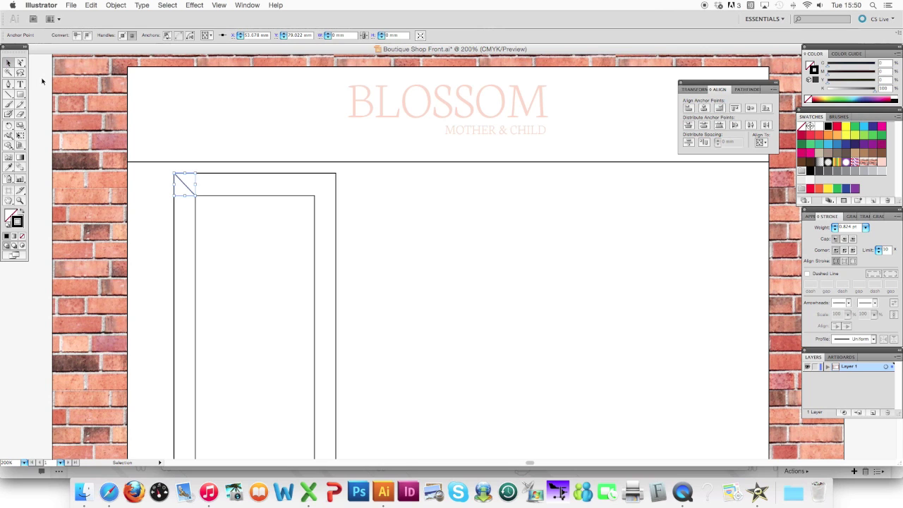
click(41, 86)
Step: Draw a matching Pen line joining the upper-right corners of the outer and inner door rectangles
click(9, 84)
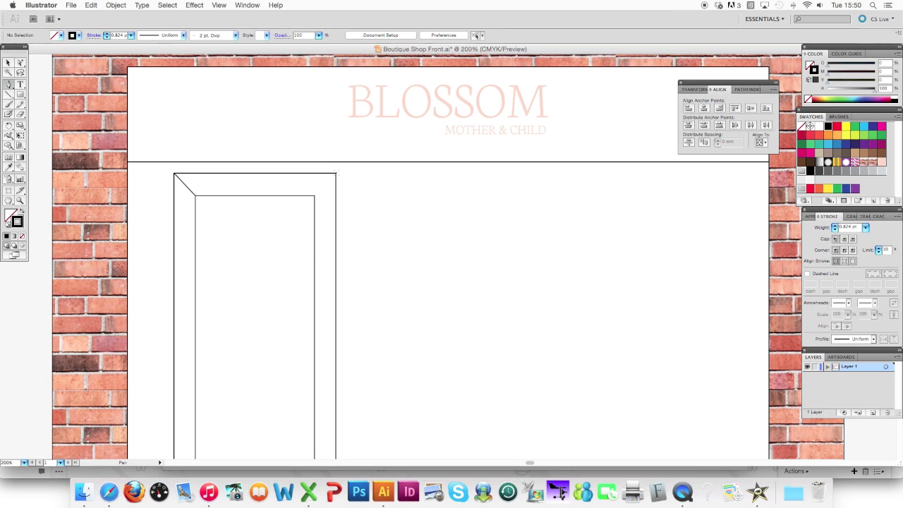
click(336, 173)
click(315, 196)
key(super+0)
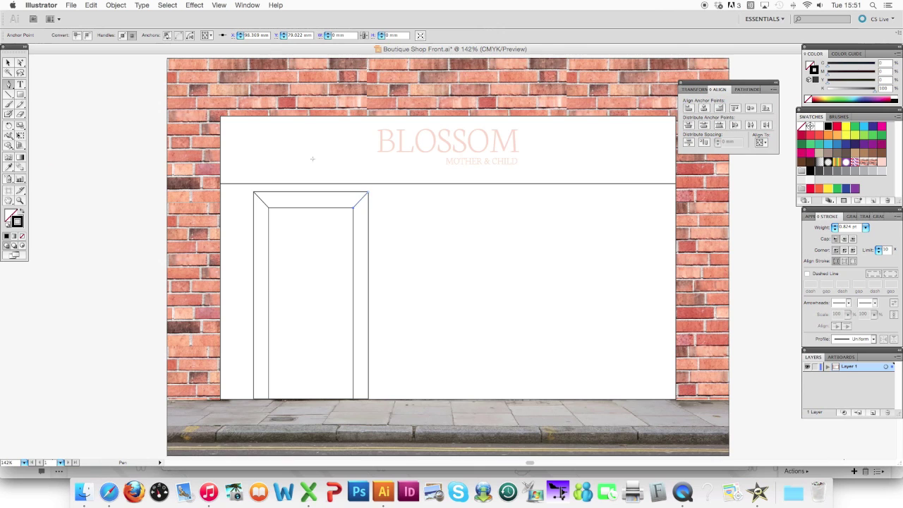
click(9, 63)
click(102, 132)
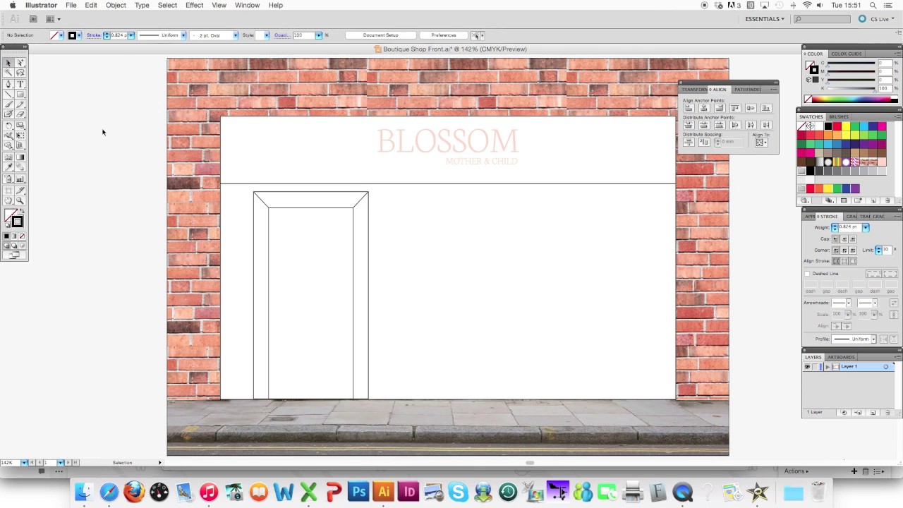
Step: Fill the outer door frame rectangle with light grey
click(271, 197)
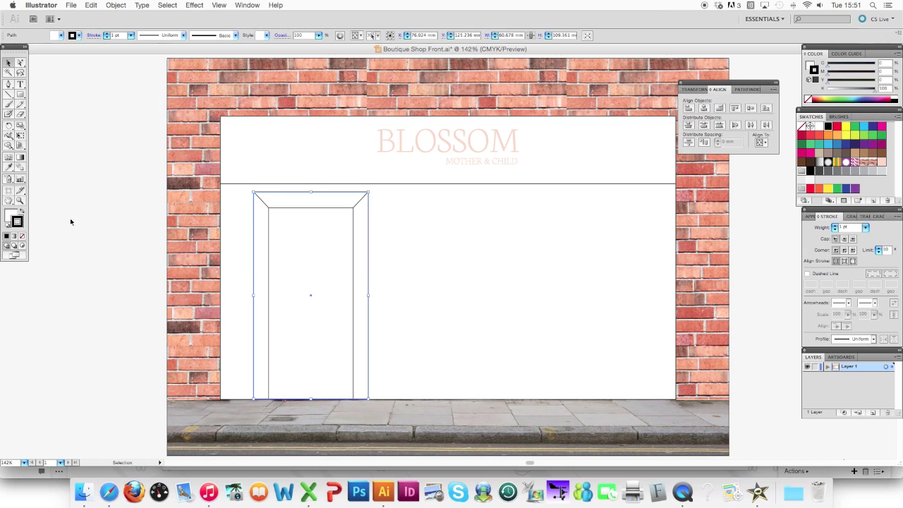
click(880, 171)
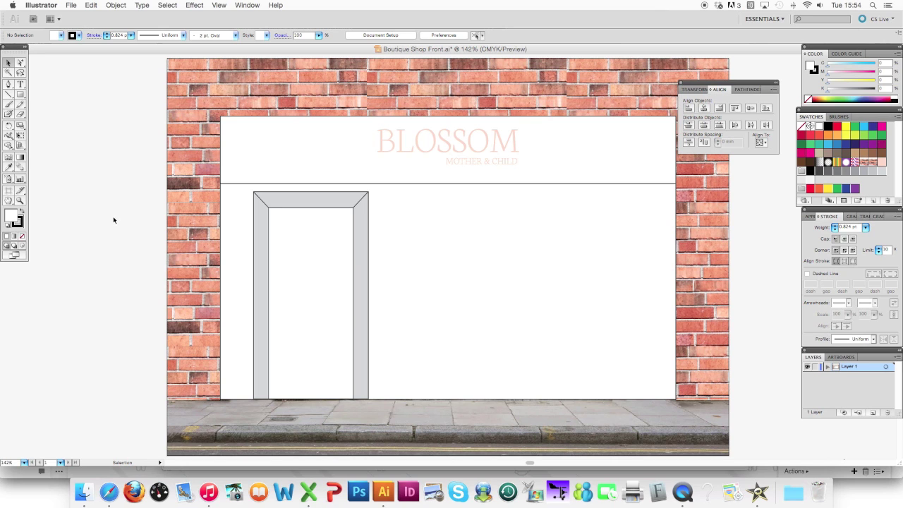
Step: Group the outer and inner door rectangles with the two diagonal corner lines
click(261, 198)
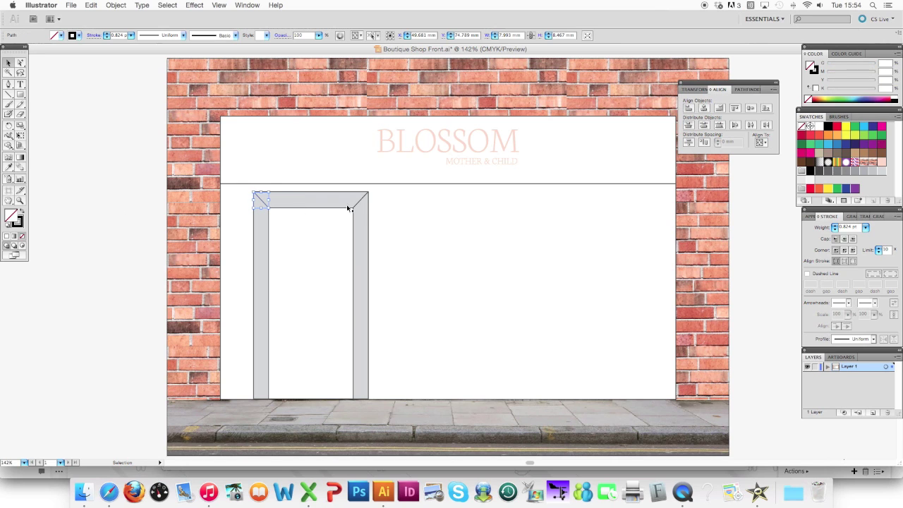
shift+click(361, 201)
shift+click(347, 201)
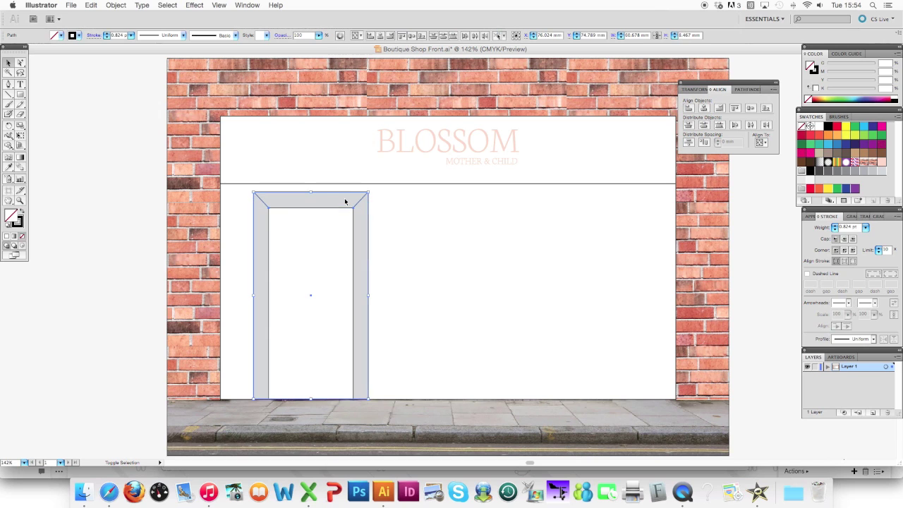
shift+click(303, 240)
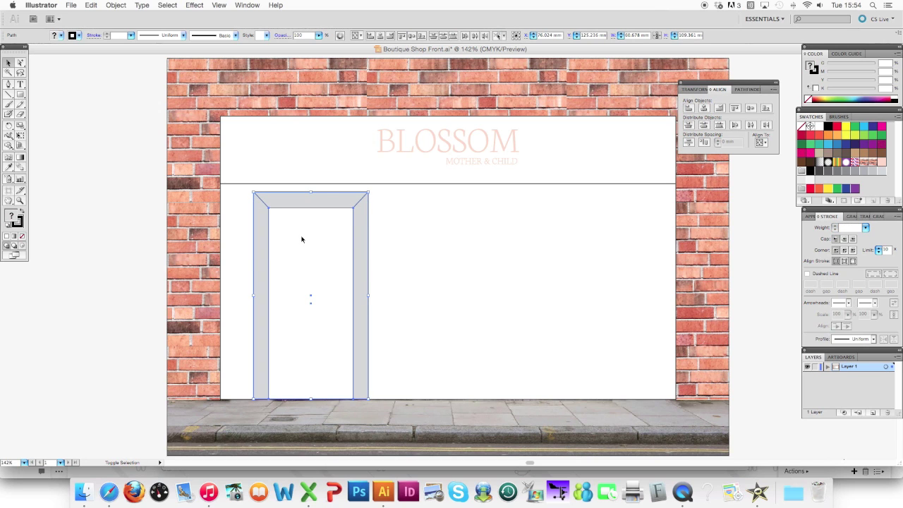
click(116, 5)
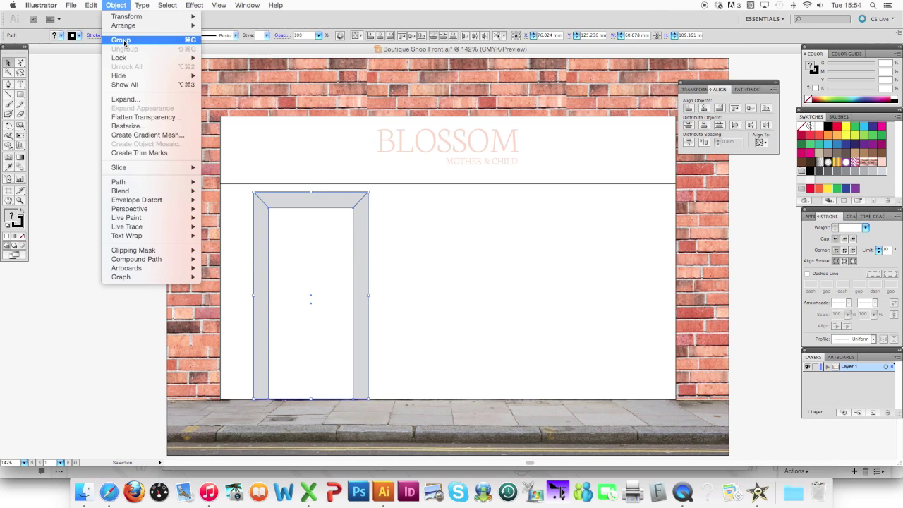
click(121, 36)
Step: Try moving the grouped door across the frontage, and undo the move
mouse_move(297, 242)
mouse_down()
mouse_move(328, 235)
mouse_move(313, 238)
mouse_up()
key(super+z)
key(super+z)
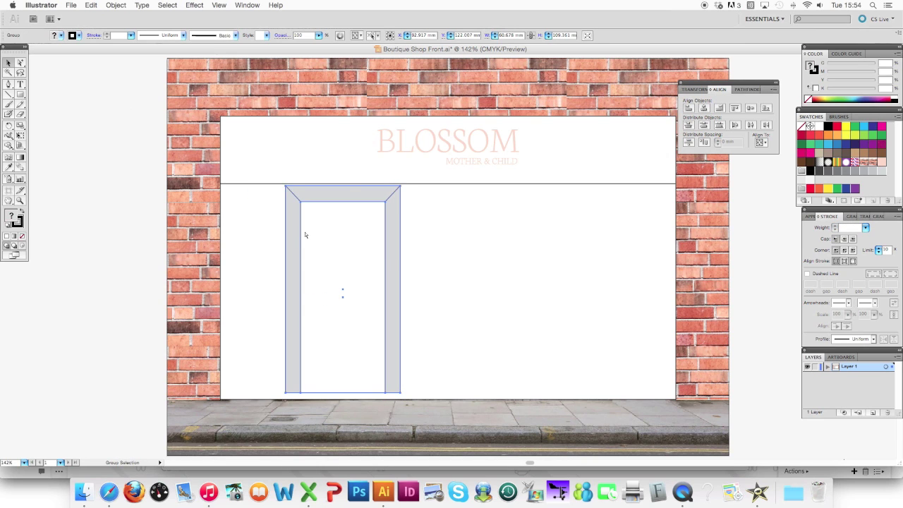
key(v)
click(106, 226)
Step: Draw a rectangular panel about 32 × 72 mm inside the door, with the door's sampled white fill and 0.824 pt black stroke
click(20, 94)
click(19, 221)
click(12, 214)
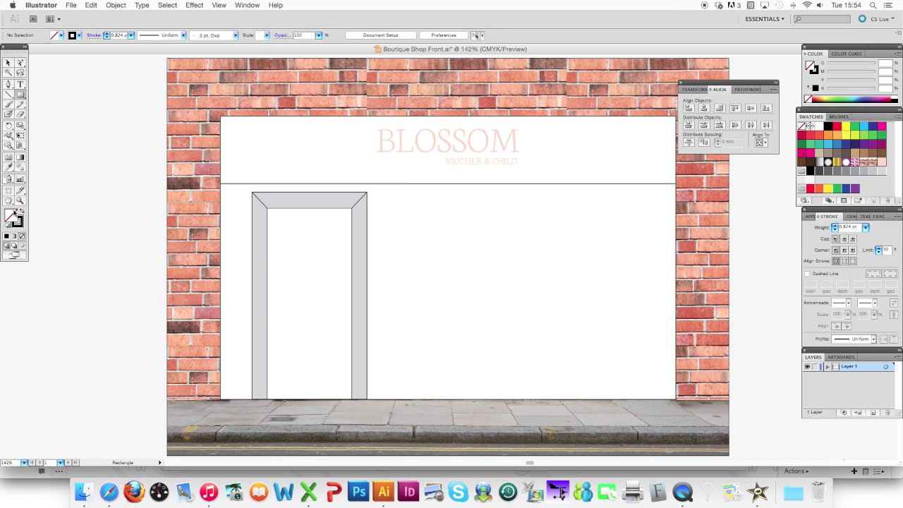
click(818, 126)
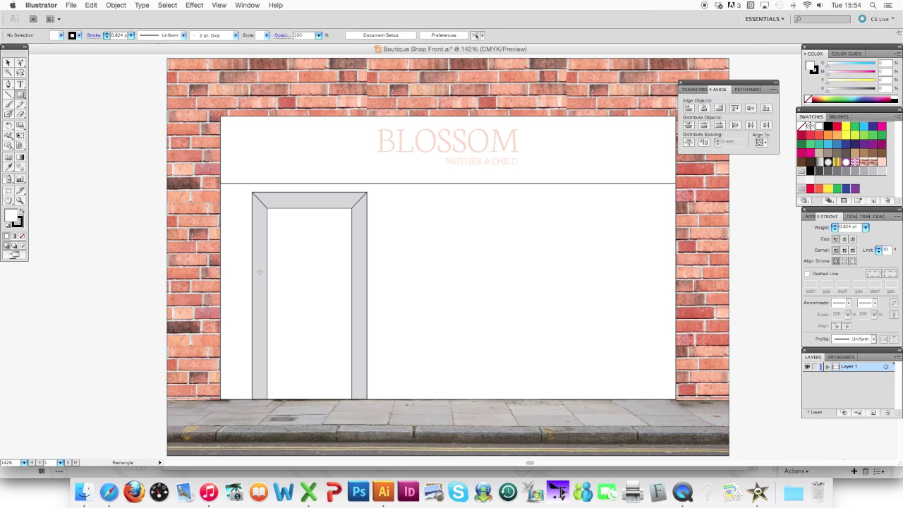
click(10, 168)
click(296, 202)
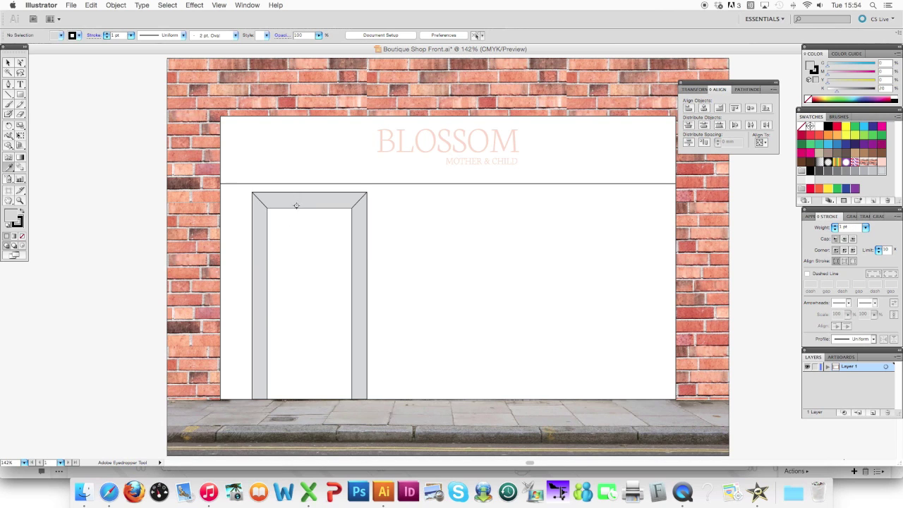
click(288, 220)
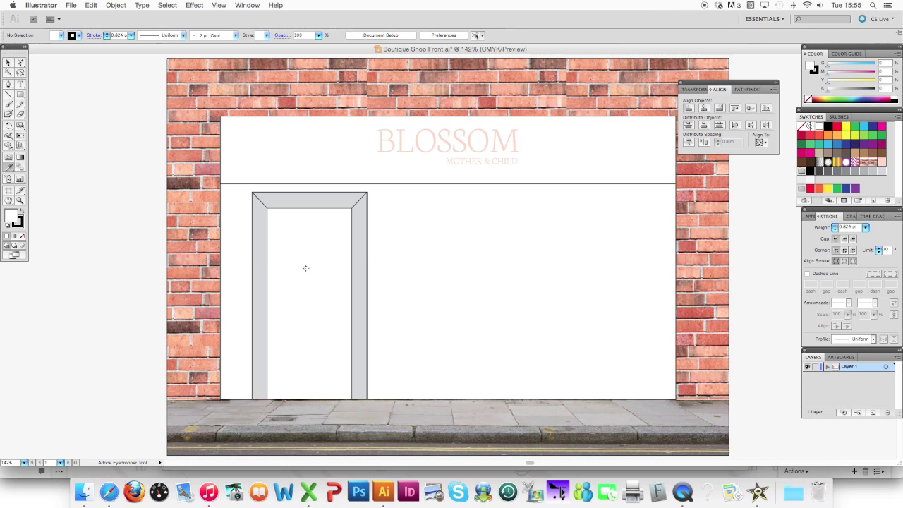
click(21, 95)
drag(279, 221, 340, 356)
Step: Centre the new panel horizontally with the door group and group them together
click(7, 63)
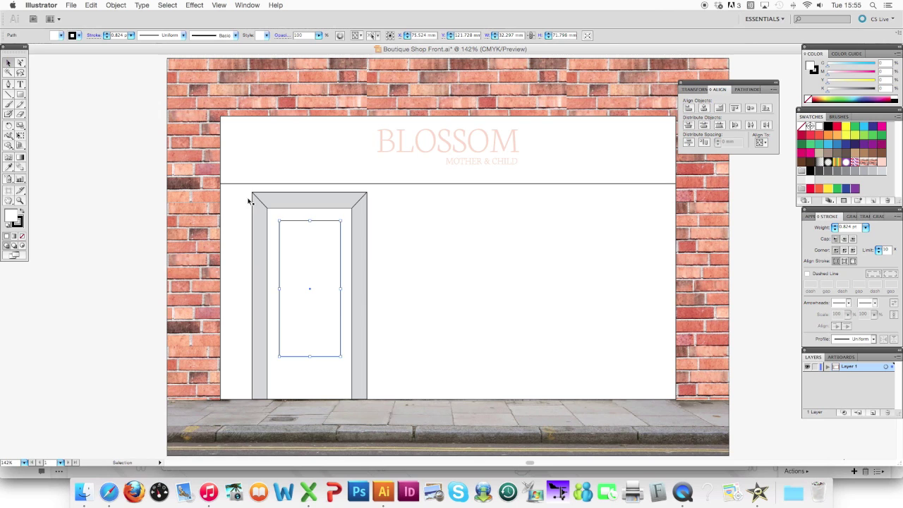
shift+click(290, 205)
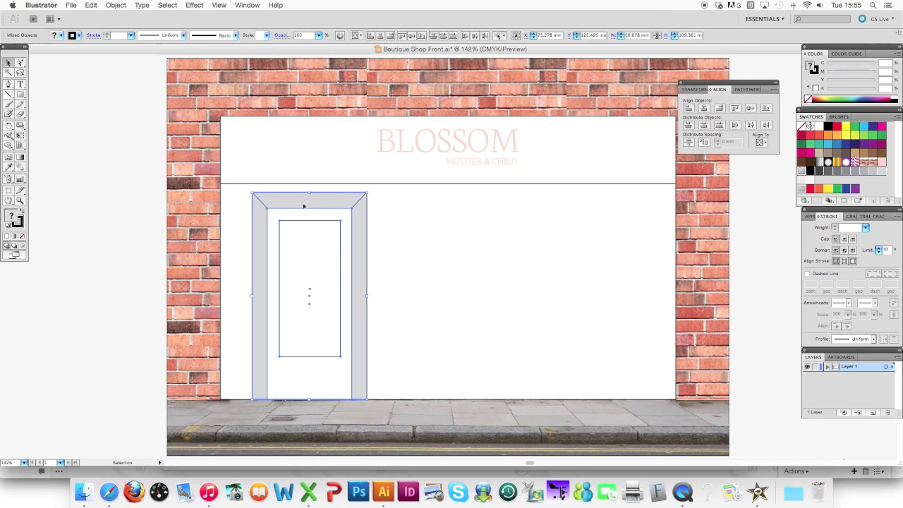
click(703, 107)
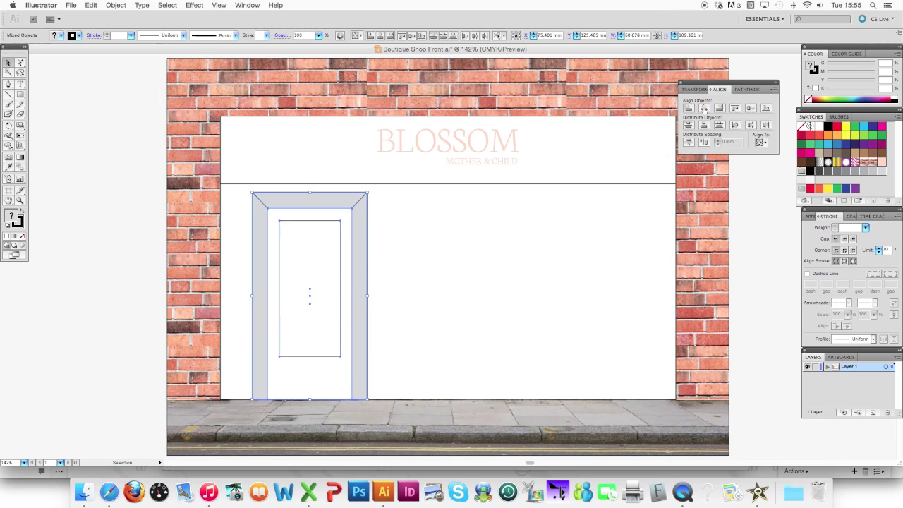
click(114, 5)
click(129, 38)
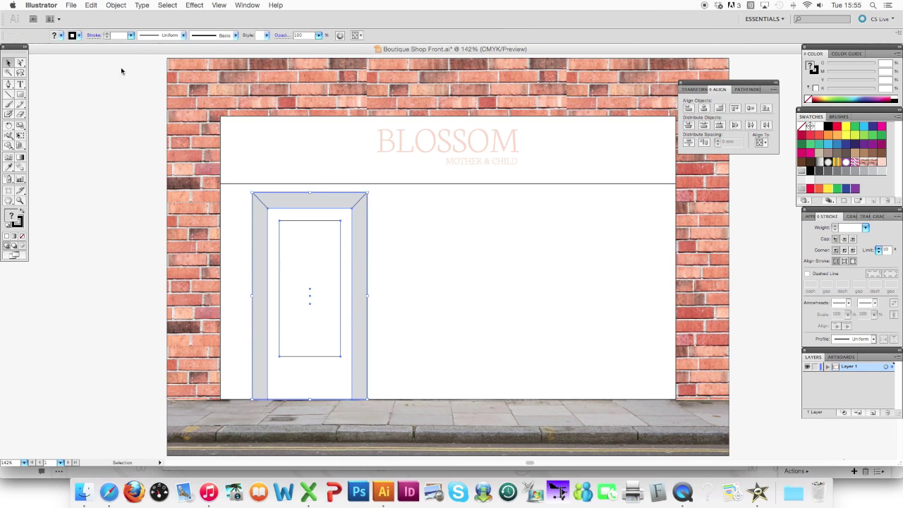
click(98, 142)
Step: Draw a rectangle about 44 × 6 mm across the door's base and pull its upper corners inward to form a symmetrical trapezoid
key(m)
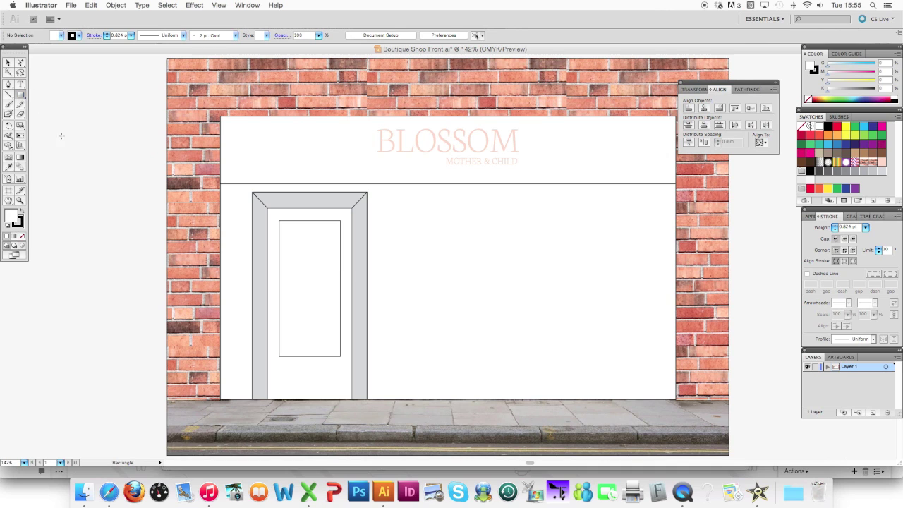
drag(268, 399, 352, 387)
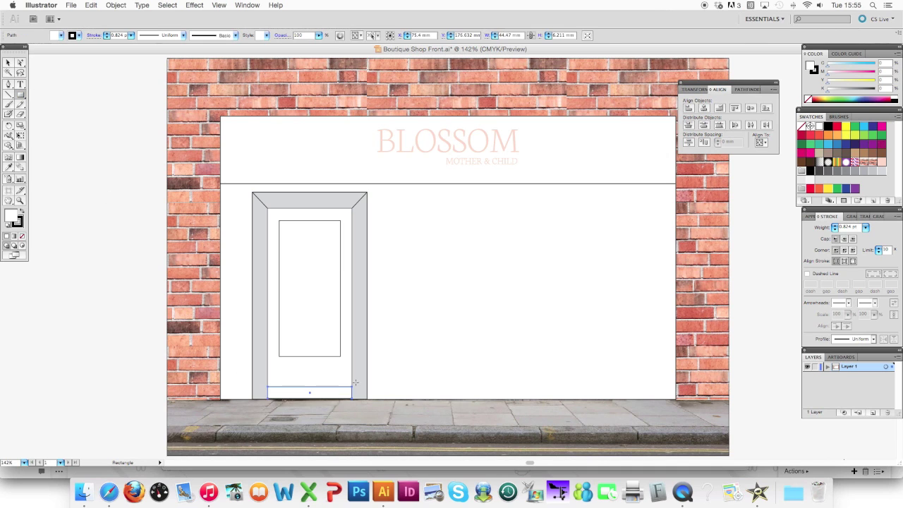
click(20, 200)
drag(204, 360, 429, 417)
drag(20, 64, 48, 65)
click(155, 219)
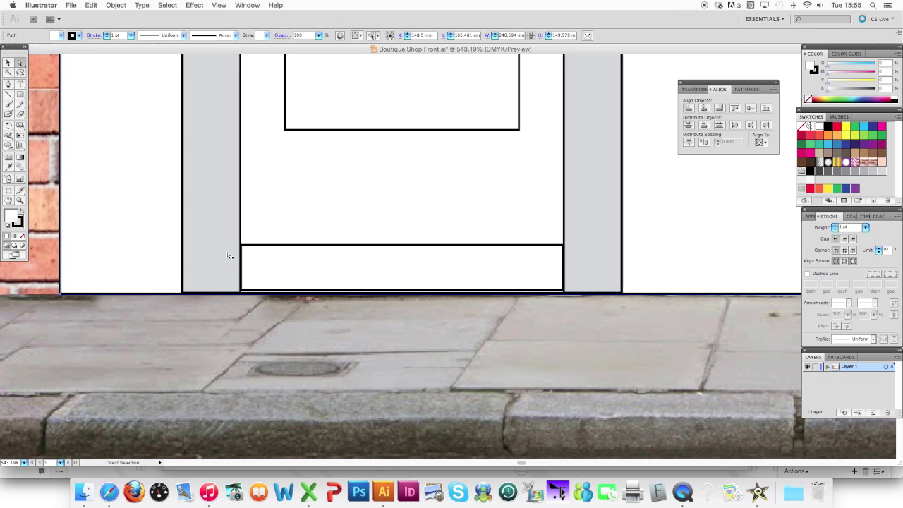
click(242, 246)
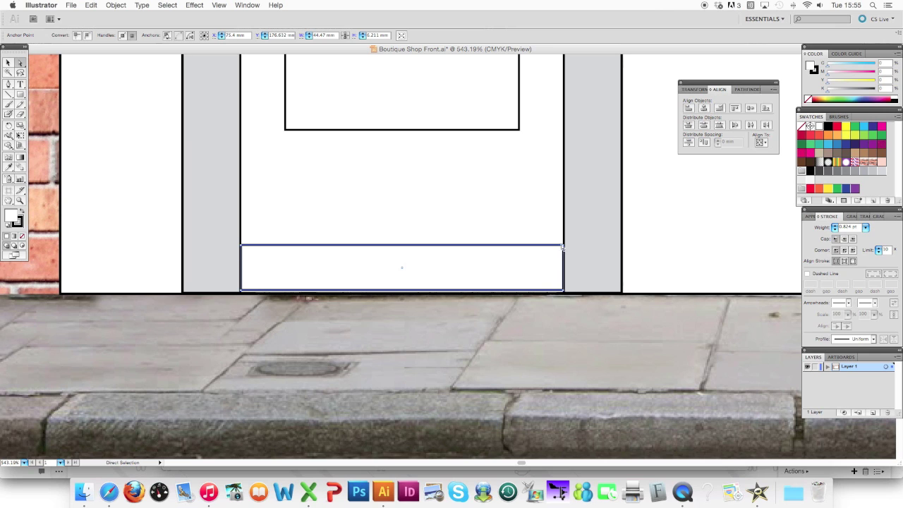
drag(240, 246, 260, 247)
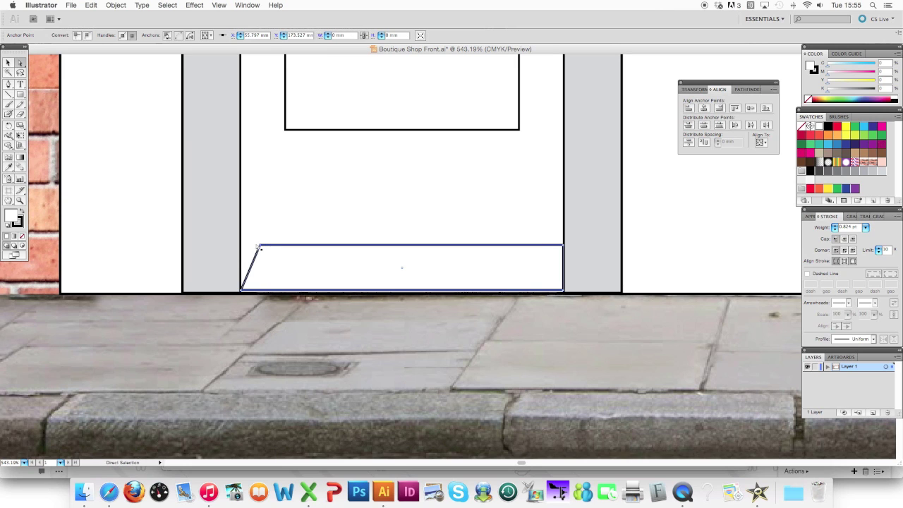
drag(561, 247, 545, 245)
Step: Move the trapezoid down slightly so it sits on the door's bottom edge
drag(21, 63, 32, 72)
drag(319, 256, 319, 258)
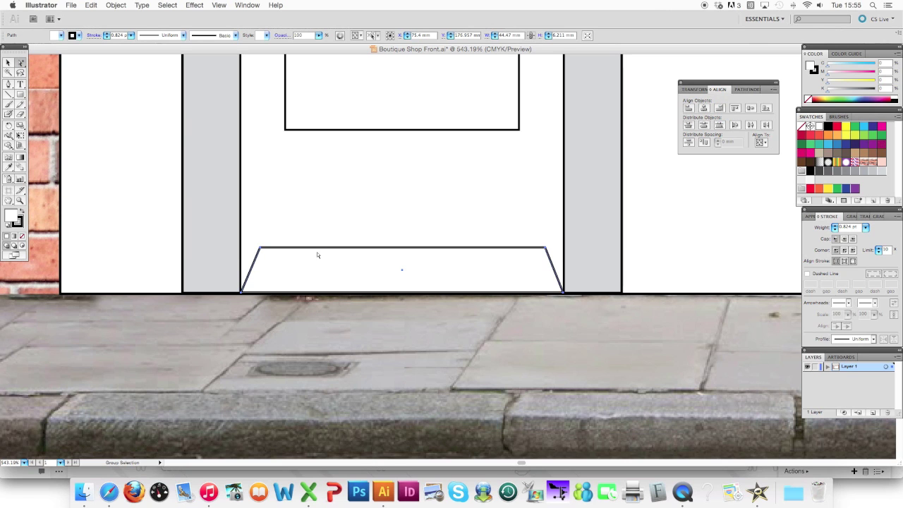
click(9, 63)
key(super+0)
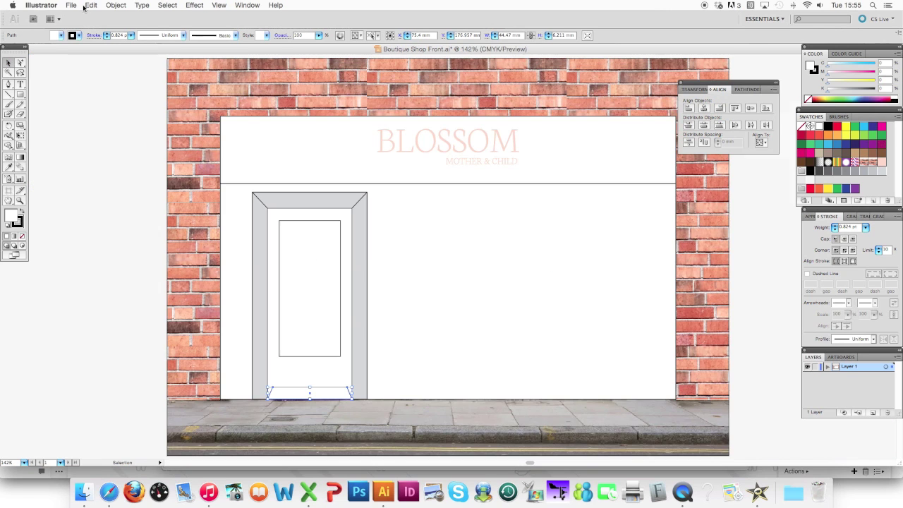
Step: Group the base trapezoid with the door
click(295, 311)
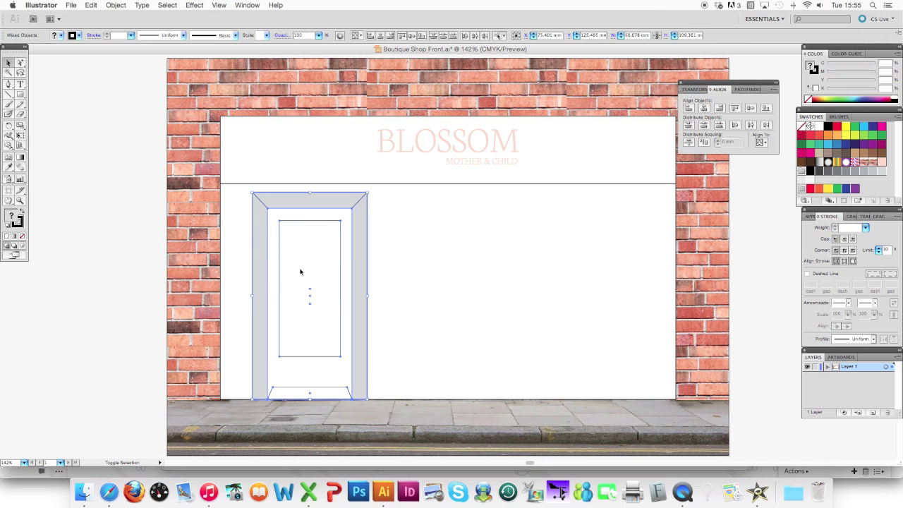
click(116, 5)
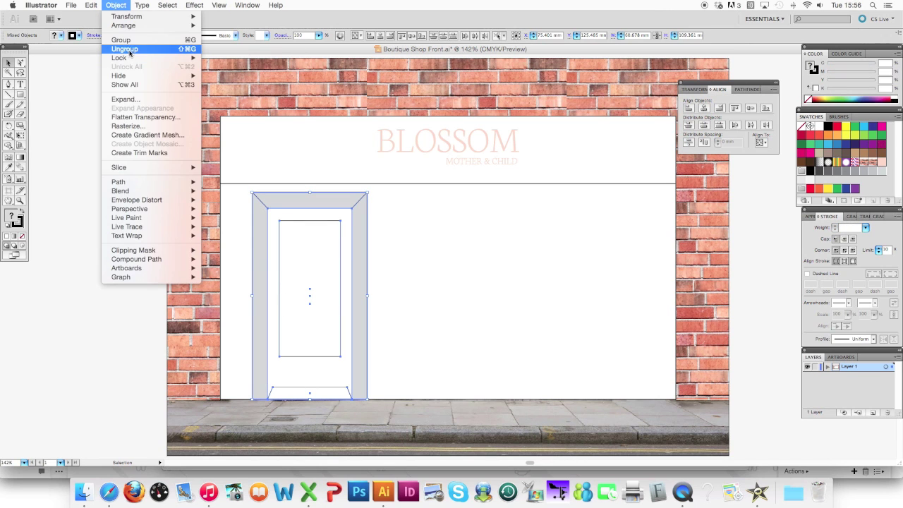
click(126, 48)
click(109, 272)
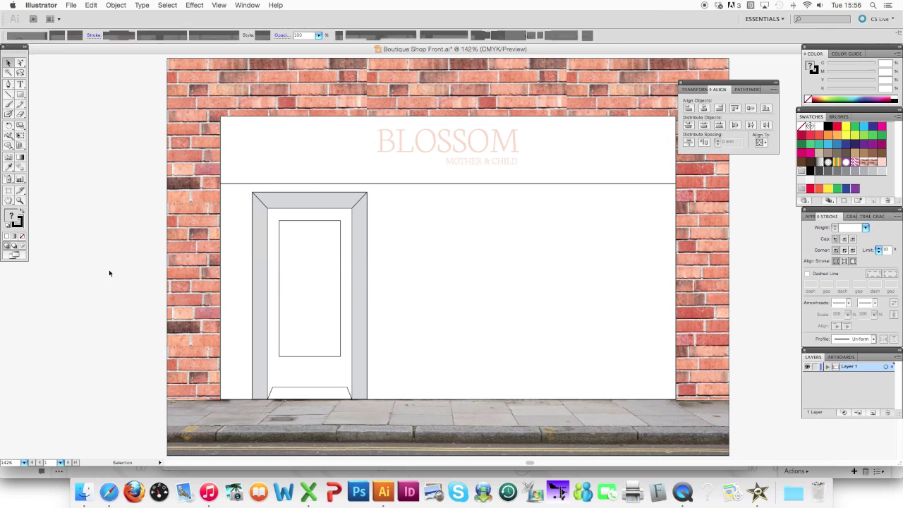
Step: Draw a letterbox rectangle about 18 × 4 mm between the door panel and the base trapezoid, filled with 70% black
click(20, 200)
drag(193, 293, 497, 435)
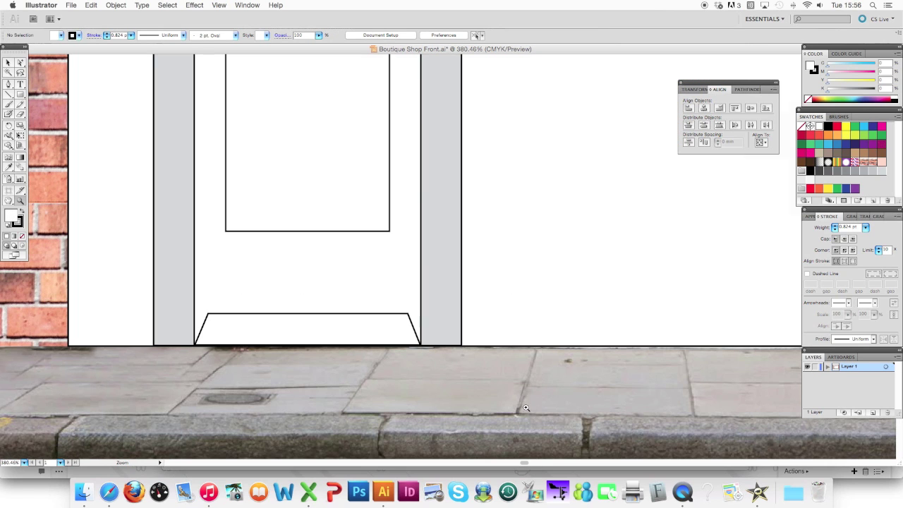
click(20, 93)
drag(244, 261, 336, 281)
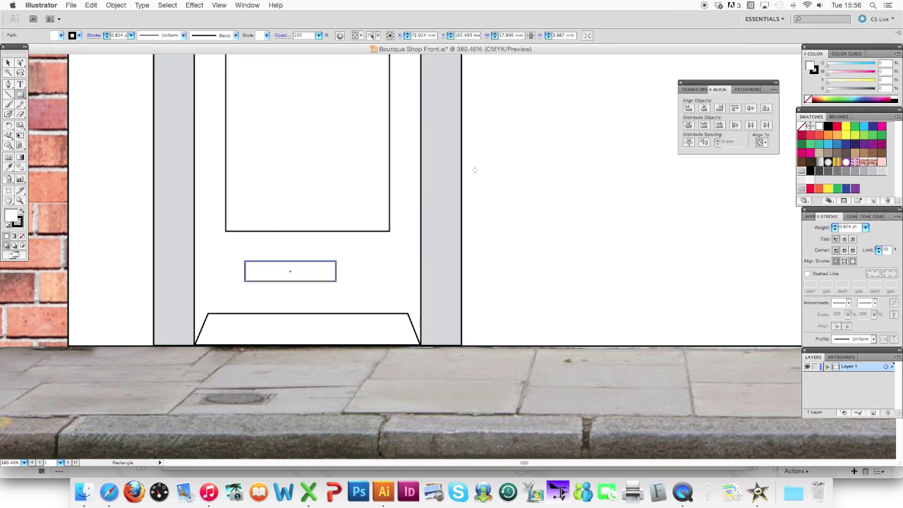
click(828, 171)
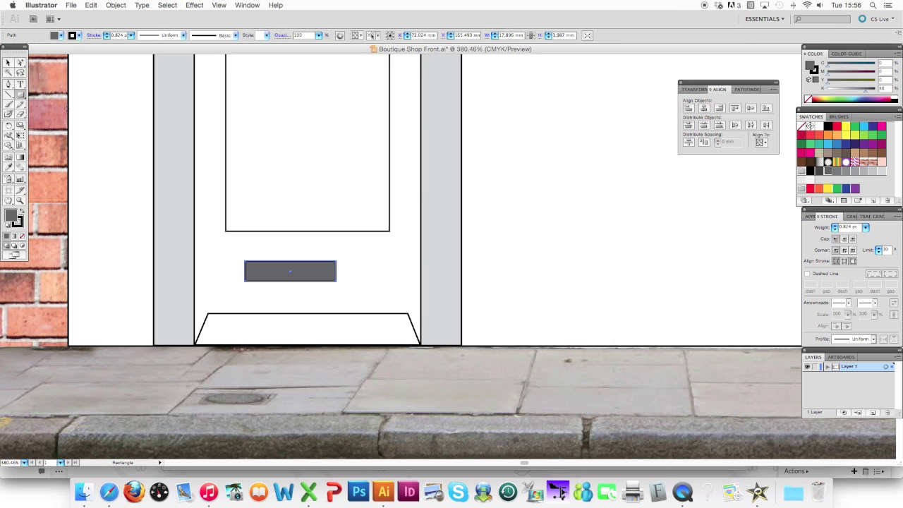
click(837, 171)
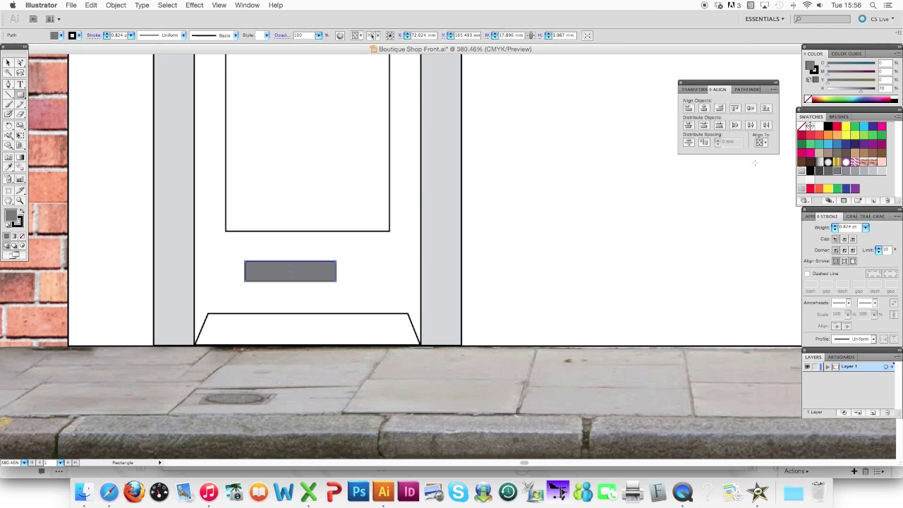
Step: Draw a horizontal line about 18 mm long across the middle of the letterbox rectangle
click(9, 94)
drag(245, 272, 246, 271)
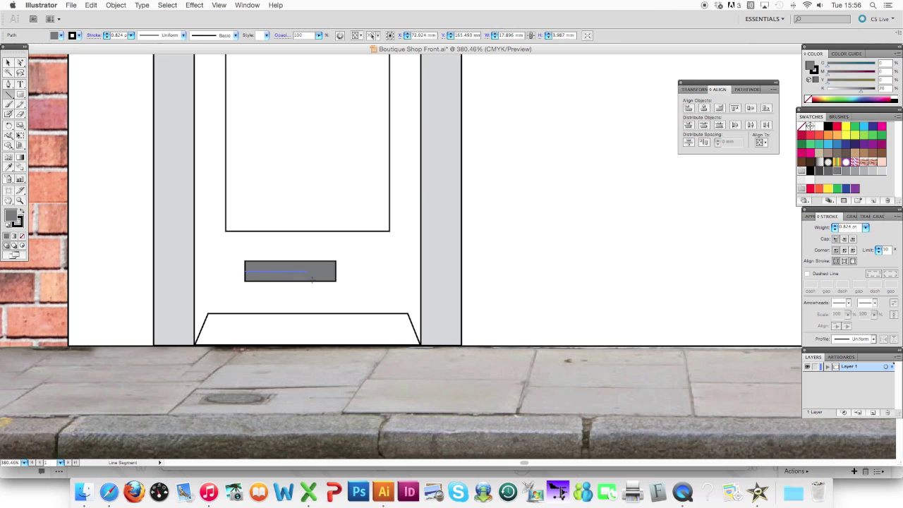
drag(336, 283, 339, 277)
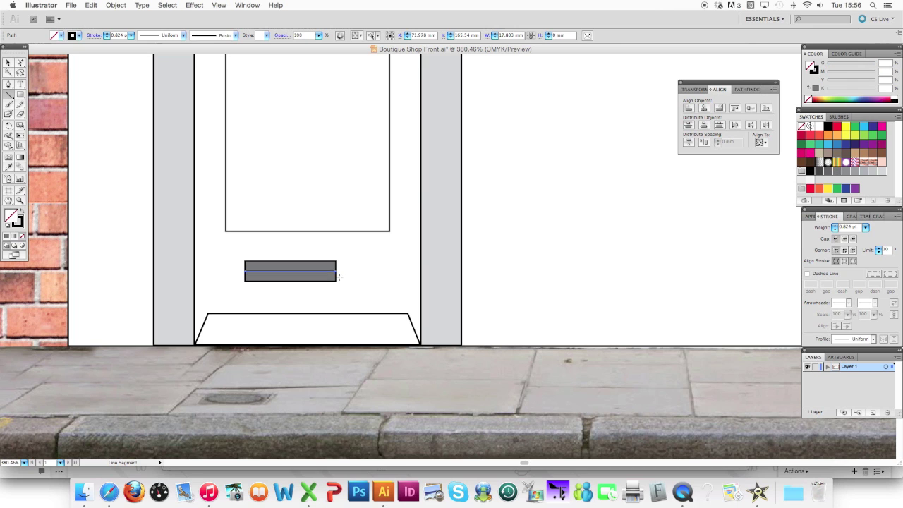
Step: Align the line and letterbox rectangle by their vertical centres and group them
click(20, 64)
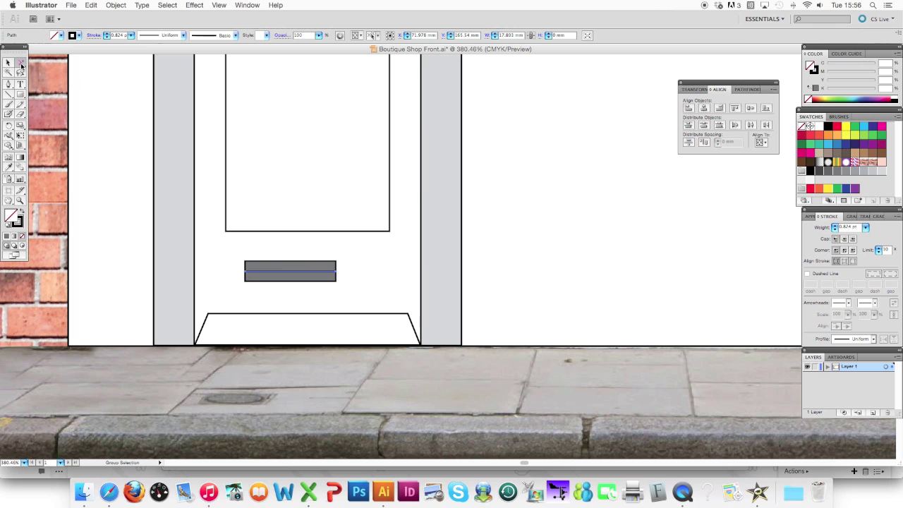
shift+click(273, 268)
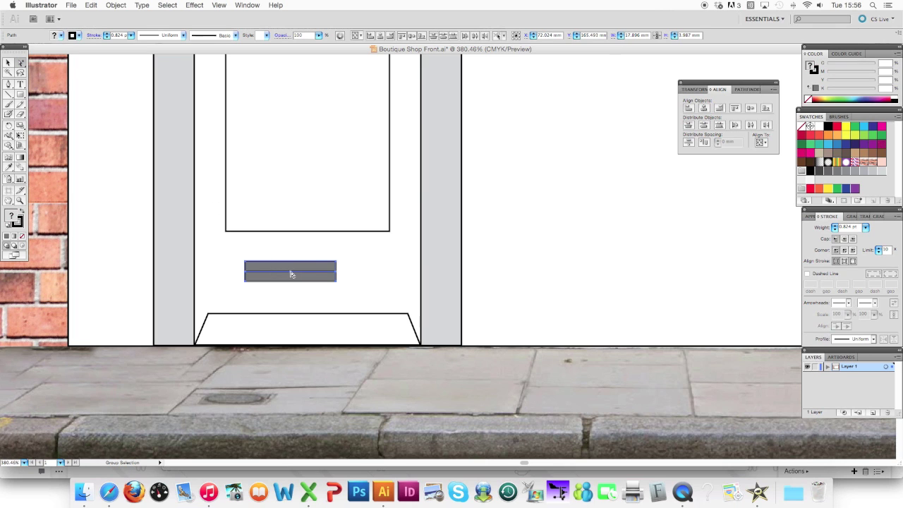
click(750, 109)
click(115, 6)
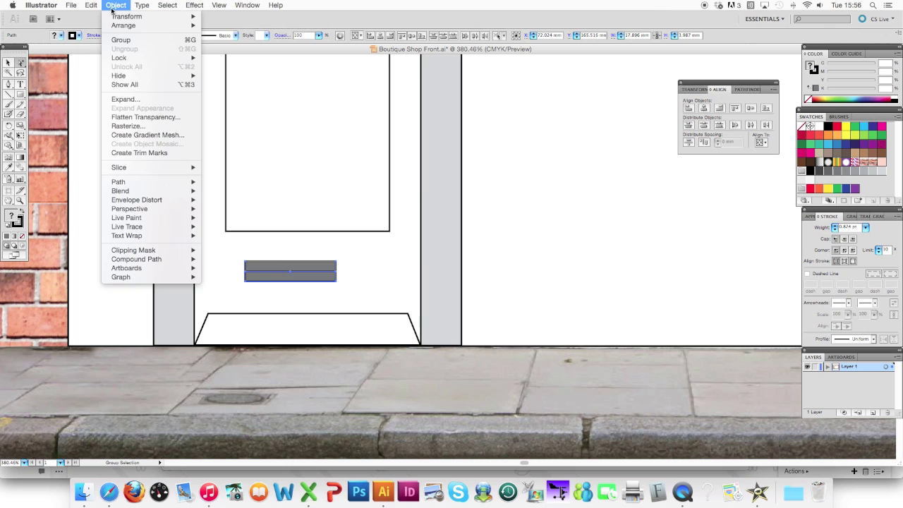
click(117, 40)
Step: Centre the letterbox group horizontally with the door group
key(super+minus)
key(super+minus)
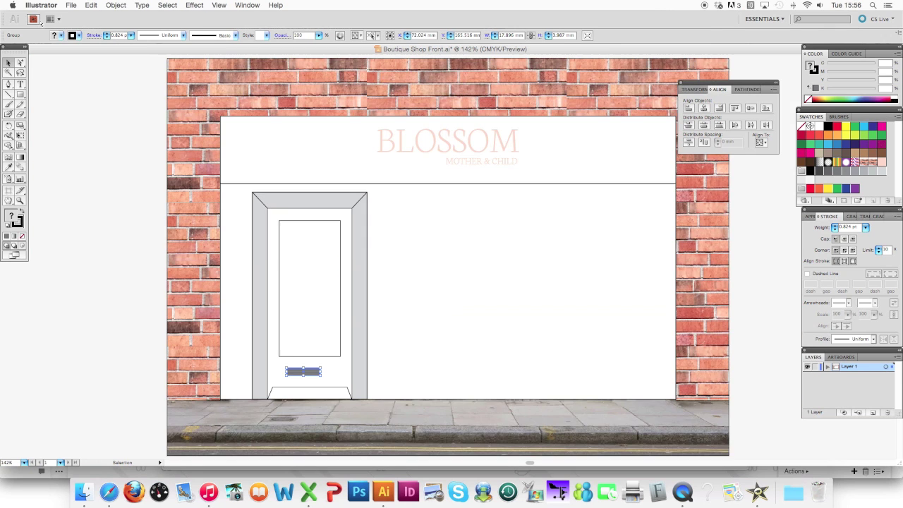
key(super+0)
shift+click(308, 344)
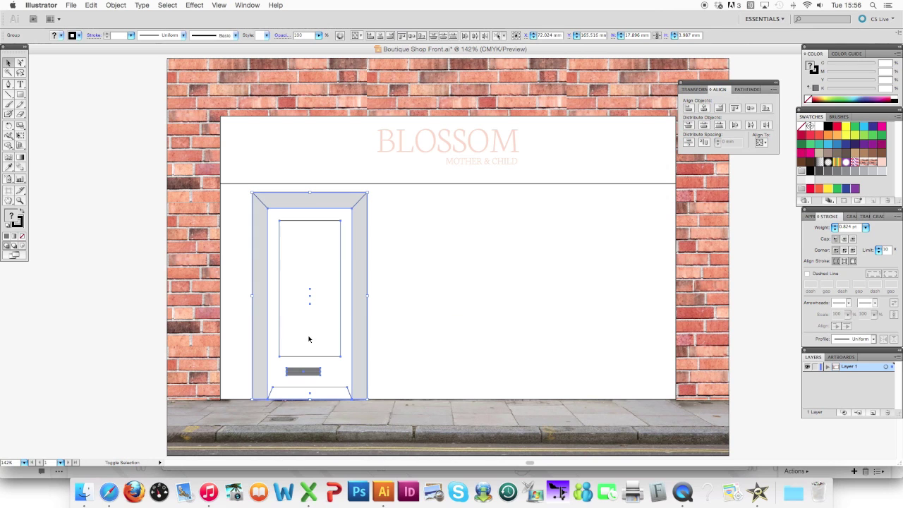
click(704, 107)
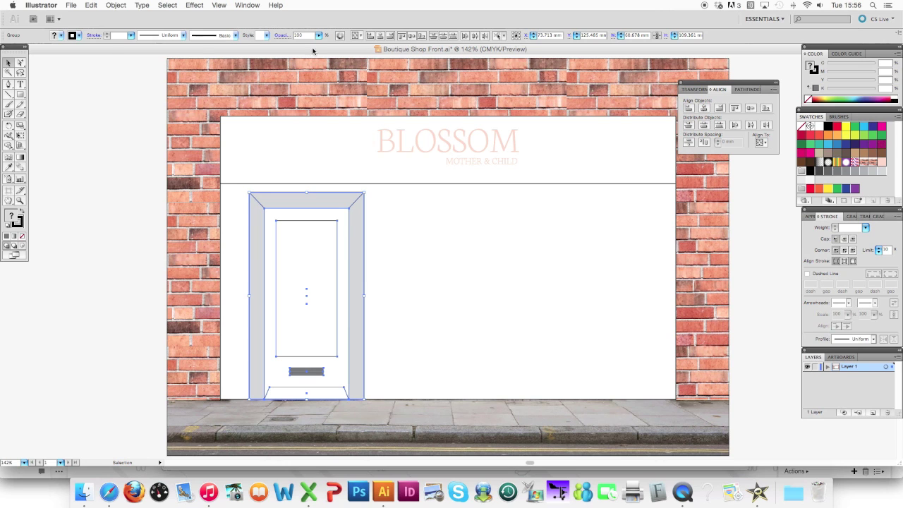
Step: Group the letterbox with the door
click(117, 5)
click(121, 41)
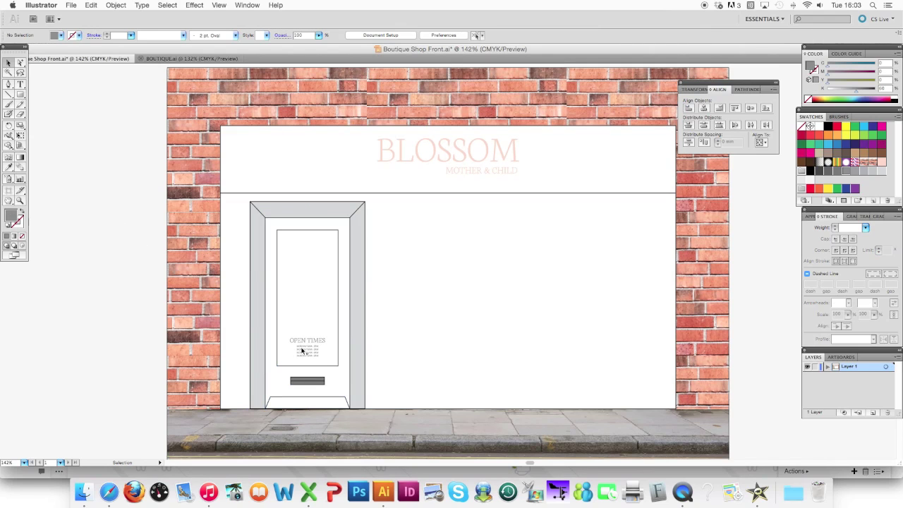
key(super+equal)
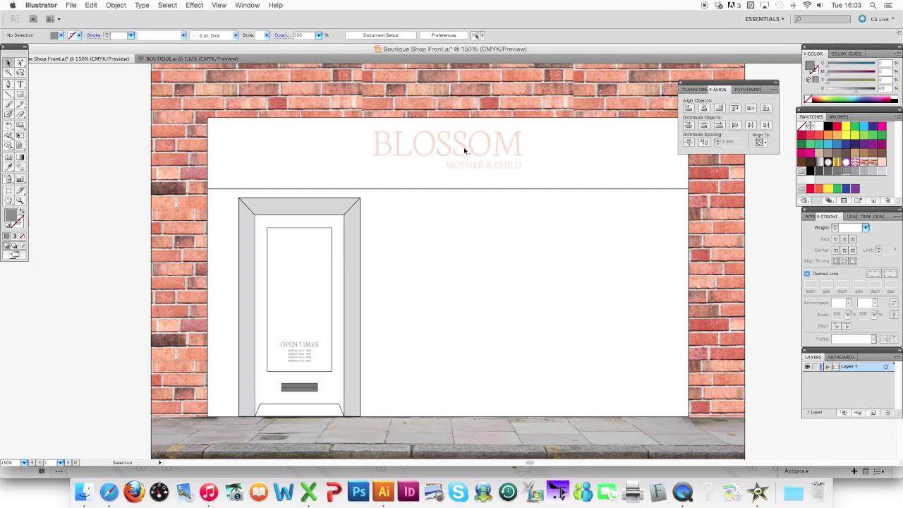
click(302, 347)
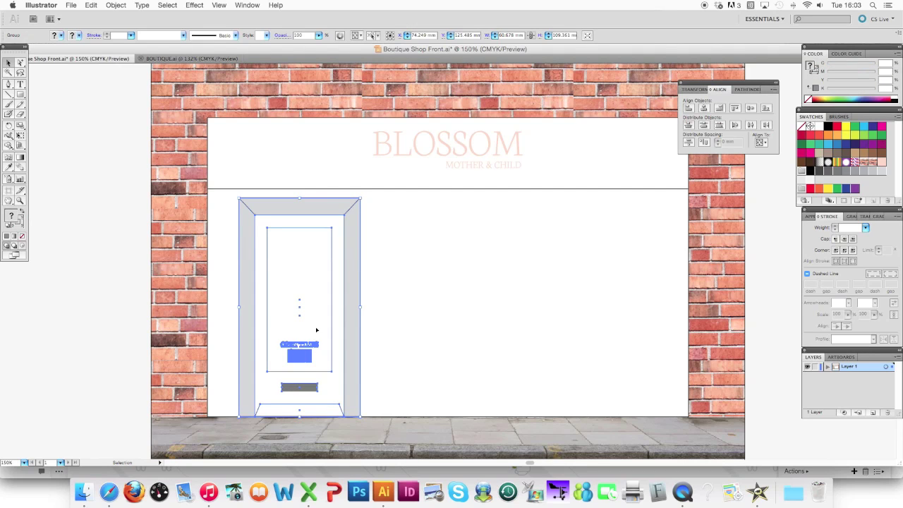
click(108, 309)
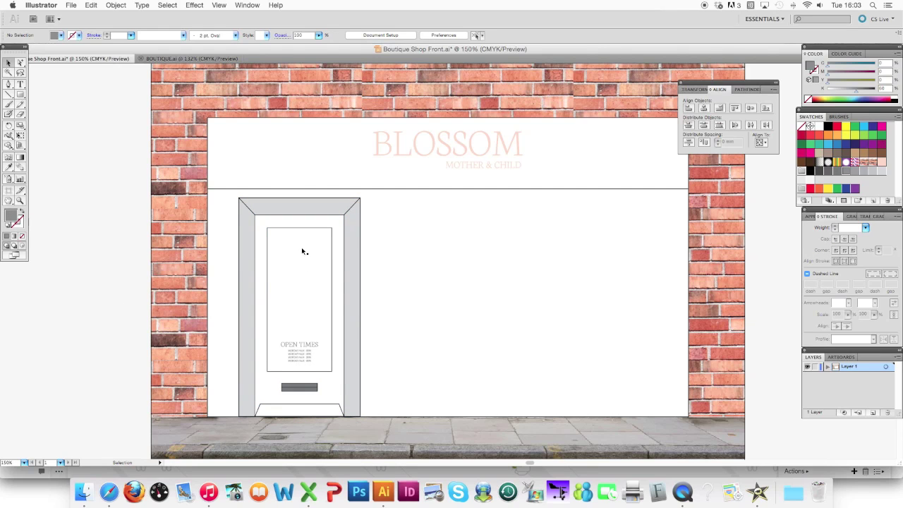
Step: Add the text WELCOME with a black fill in the empty area beside the shop front
click(20, 84)
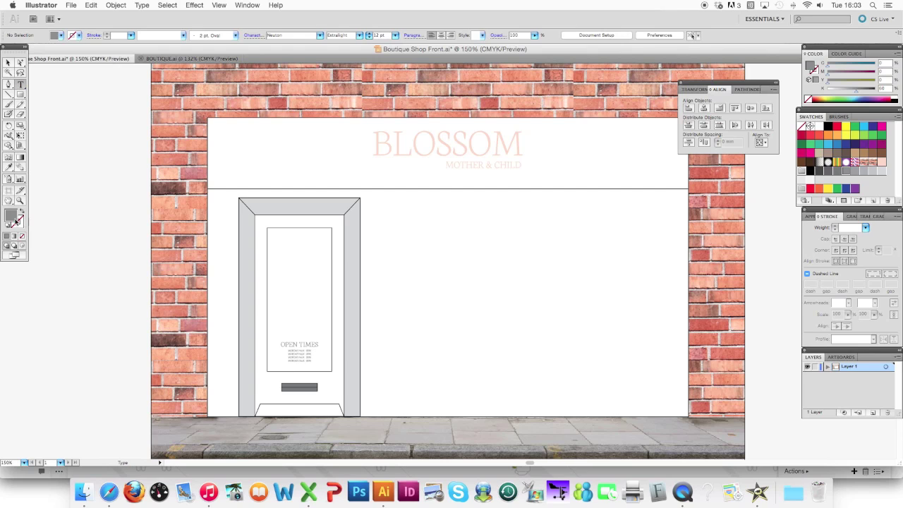
click(18, 223)
click(10, 215)
click(48, 206)
text(W)
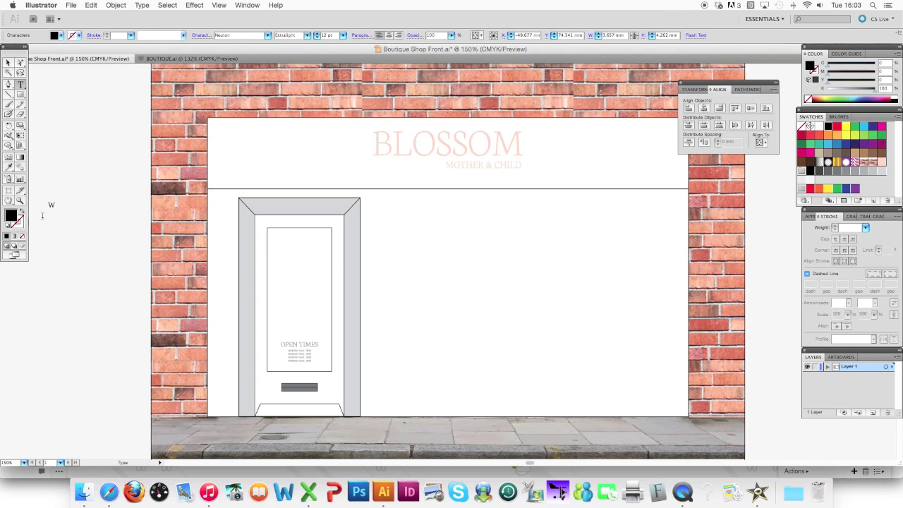
text(ELCOME)
click(9, 63)
click(75, 204)
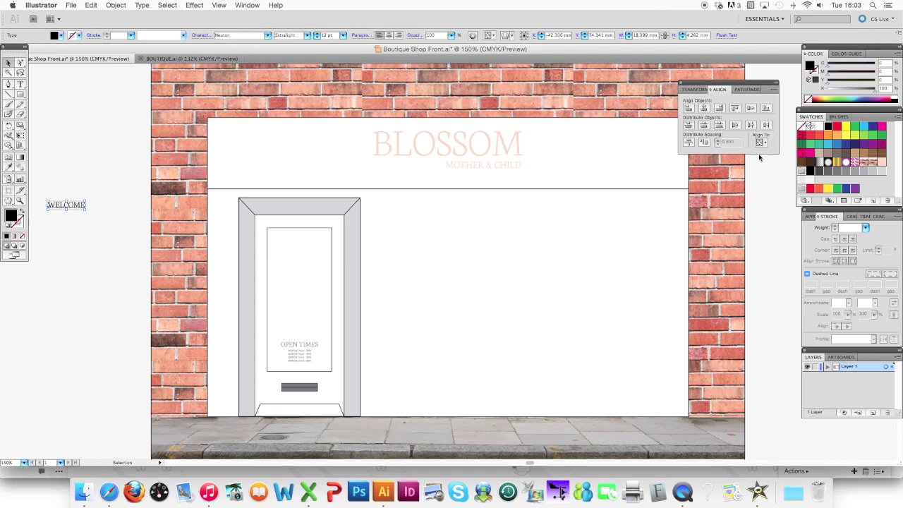
Step: Match the WELCOME text's colour to the grey OPEN TIMES lettering on the door using the Eyedropper
click(9, 168)
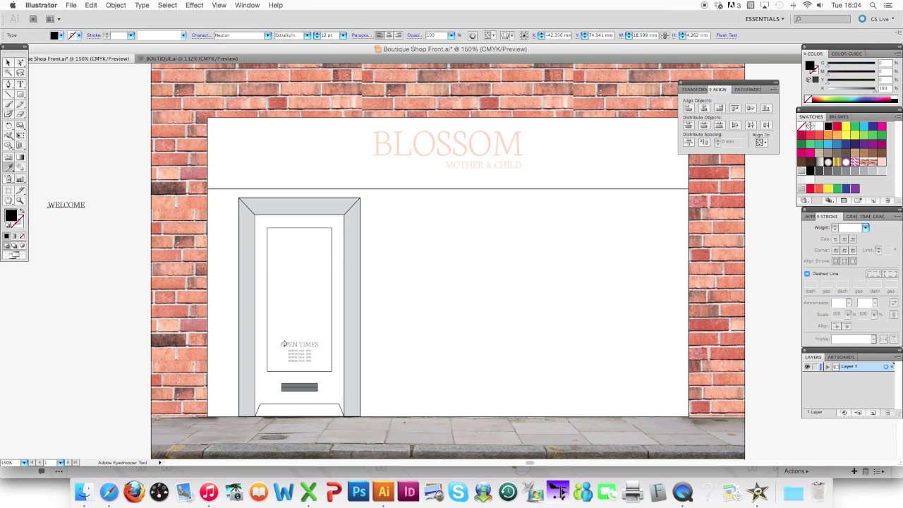
key(super+equal)
key(super+equal)
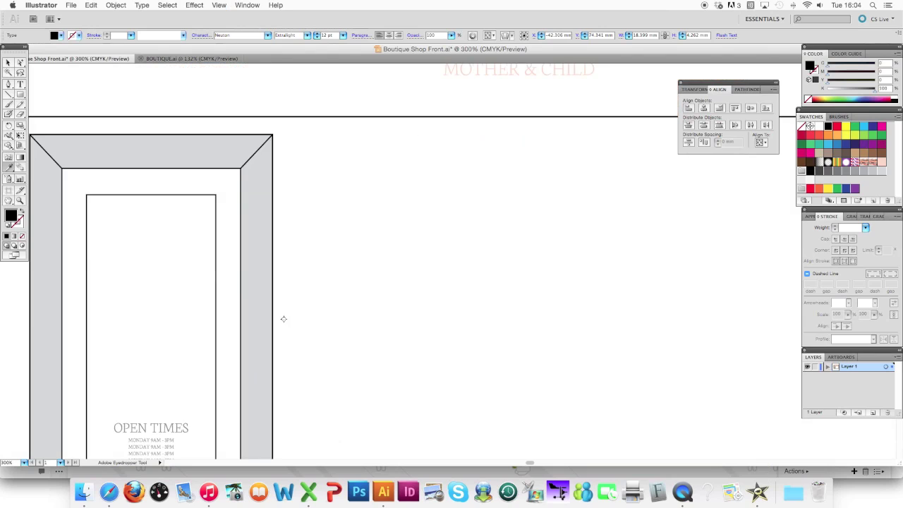
click(124, 429)
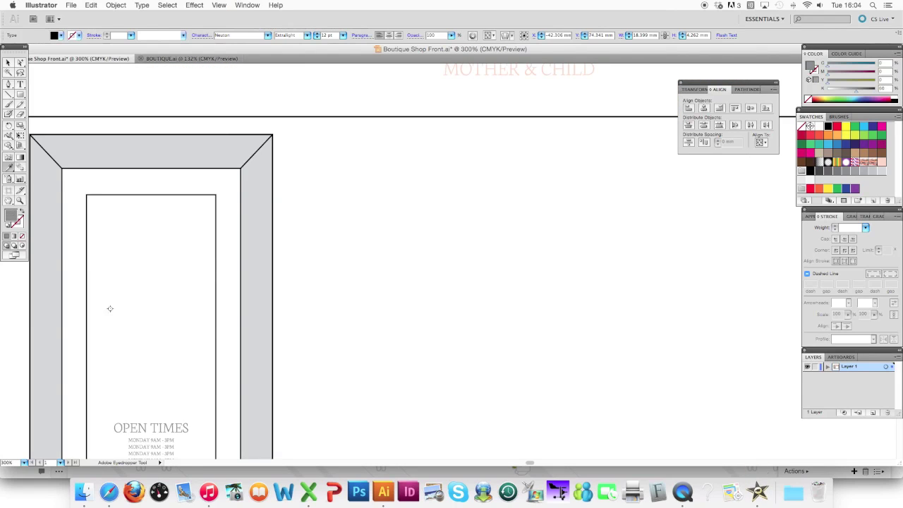
key(v)
key(super+minus)
key(super+minus)
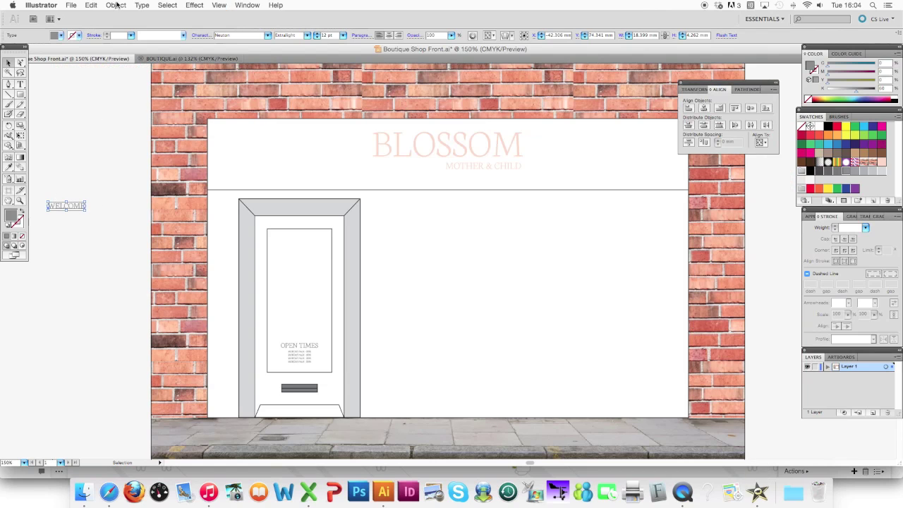
Step: Convert WELCOME to outlines and place it about 20 mm wide in the upper part of the door panel
click(141, 5)
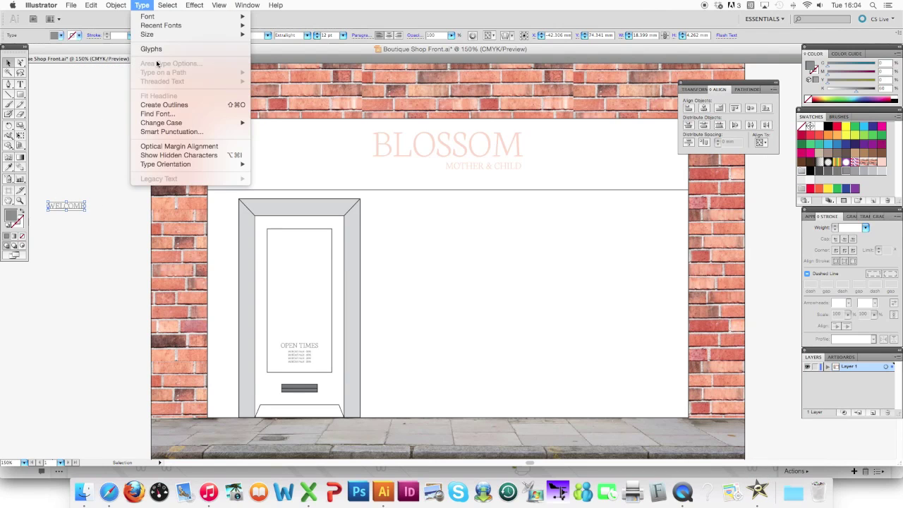
click(169, 106)
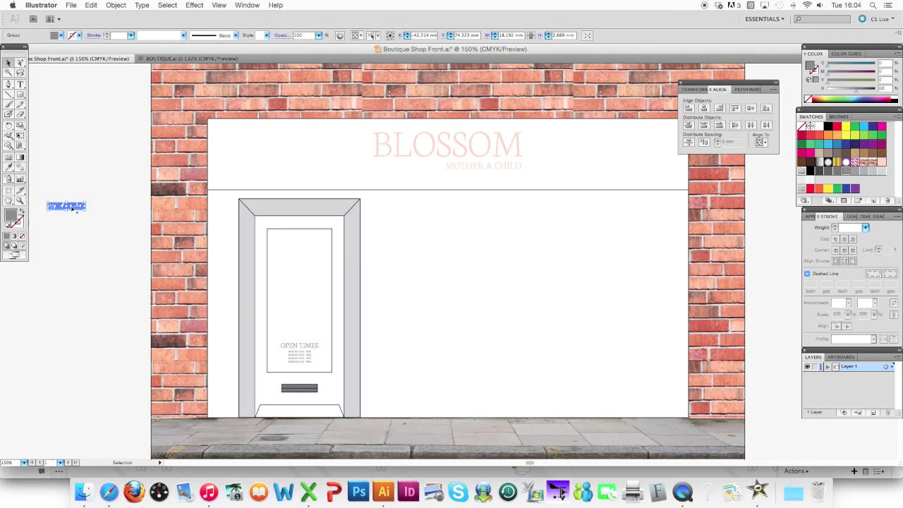
drag(73, 205, 301, 257)
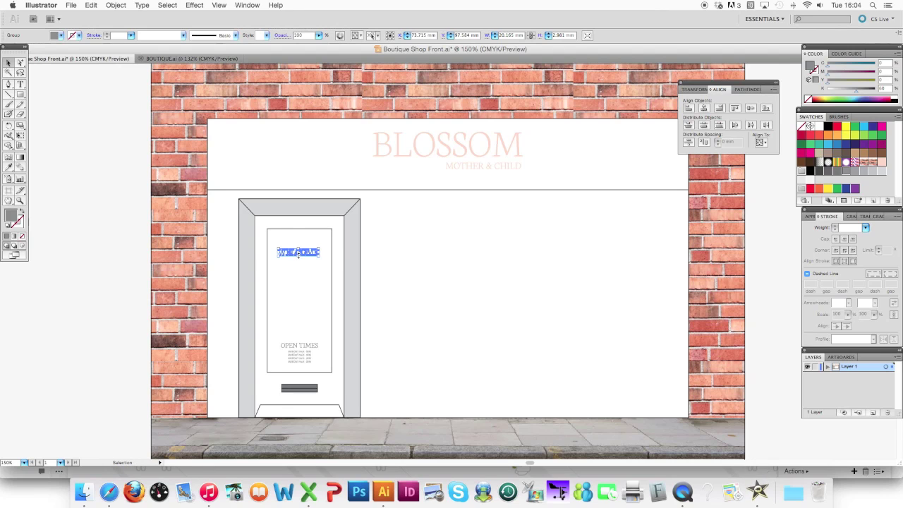
Step: Bend the WELCOME lettering upward with a horizontal Arc warp and expand its appearance
click(195, 6)
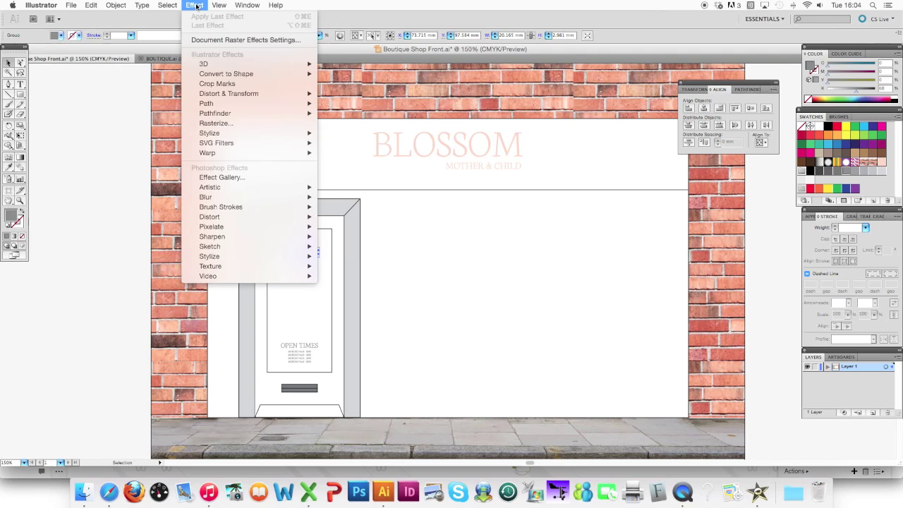
mouse_move(235, 154)
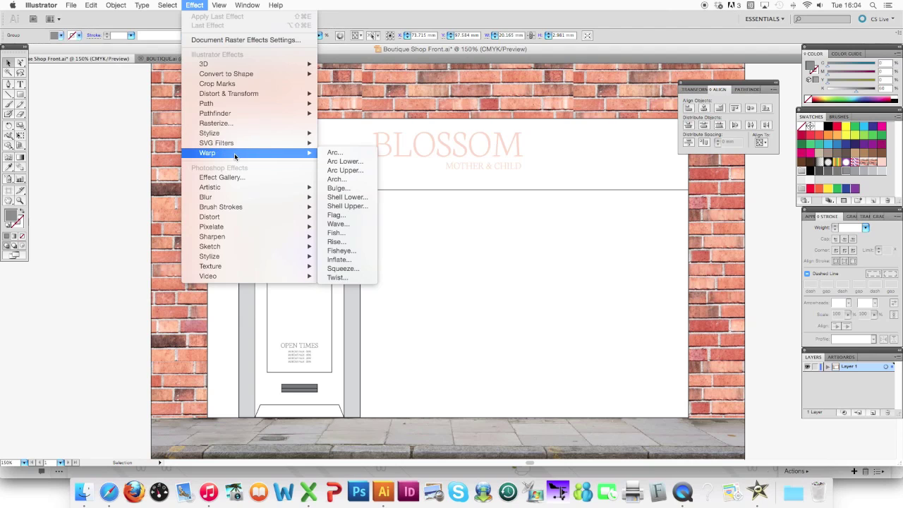
click(341, 154)
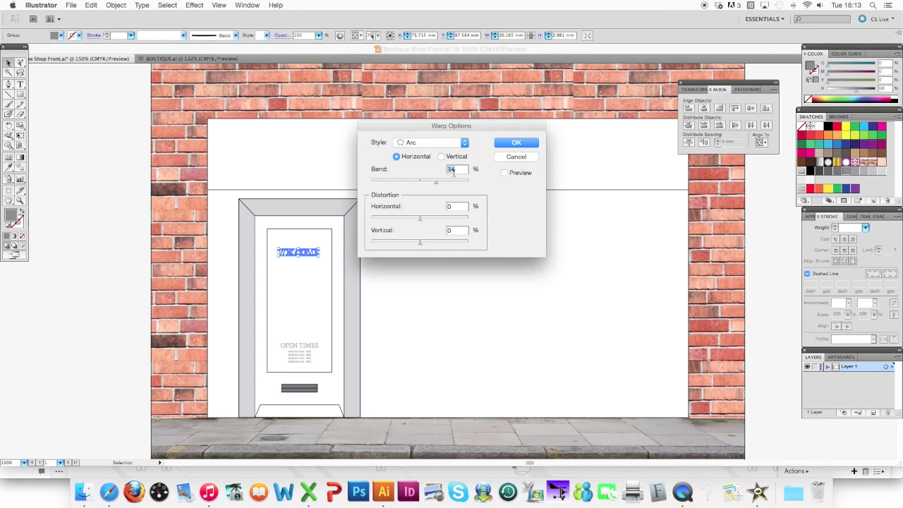
click(503, 173)
mouse_move(435, 184)
mouse_down()
mouse_move(401, 184)
mouse_move(441, 185)
mouse_up()
click(514, 144)
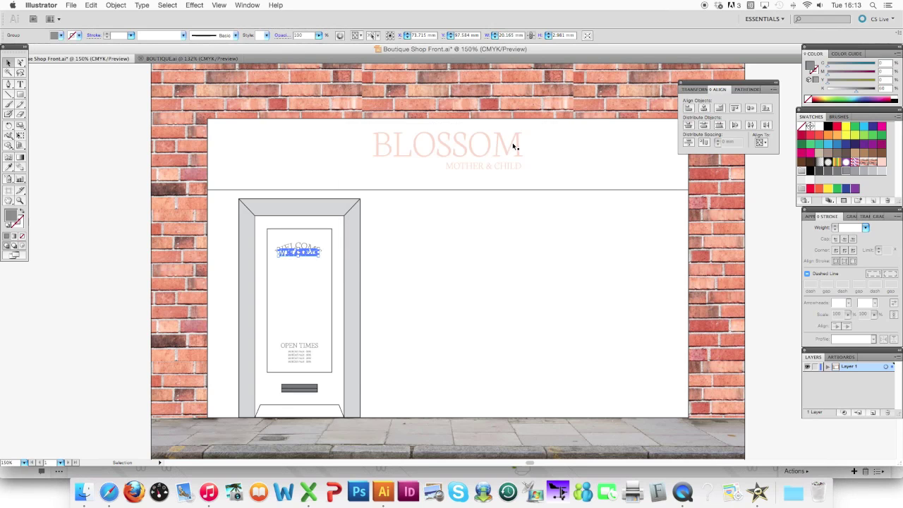
click(115, 6)
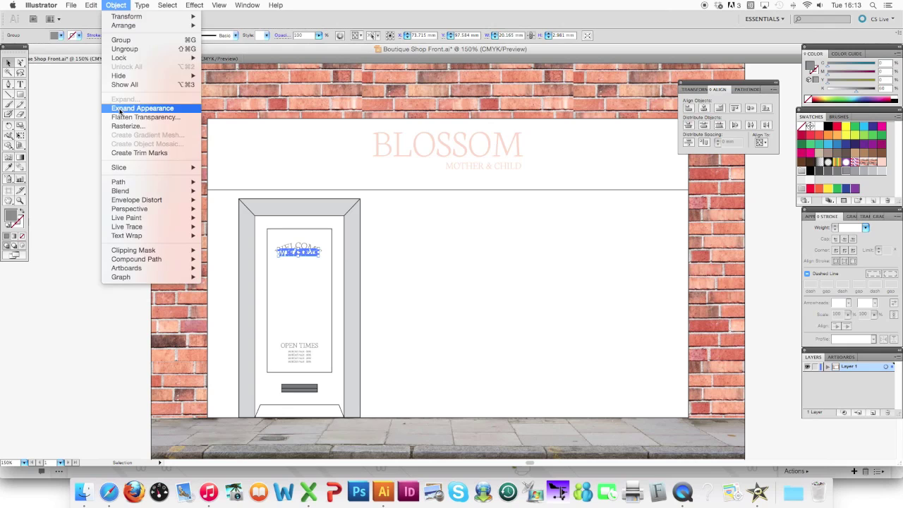
click(141, 107)
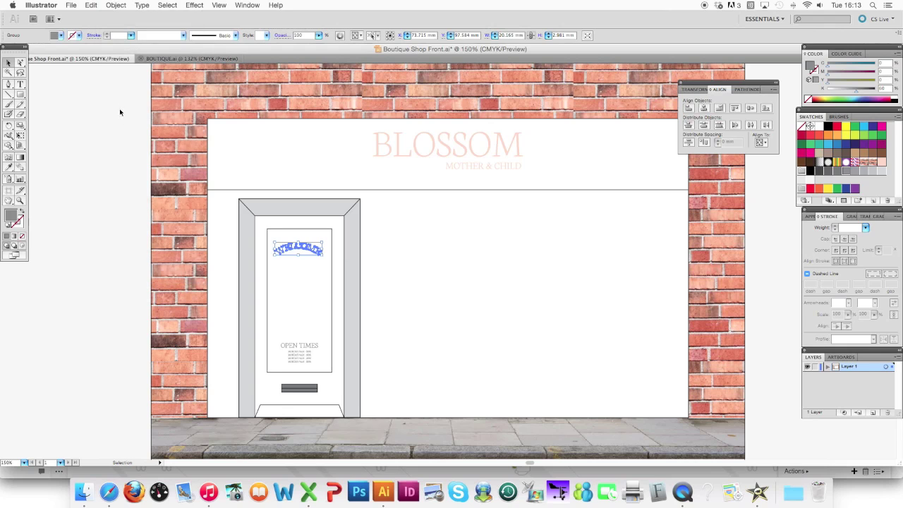
Step: Centre the arched WELCOME lettering horizontally with the door and group them
shift+click(297, 313)
click(703, 109)
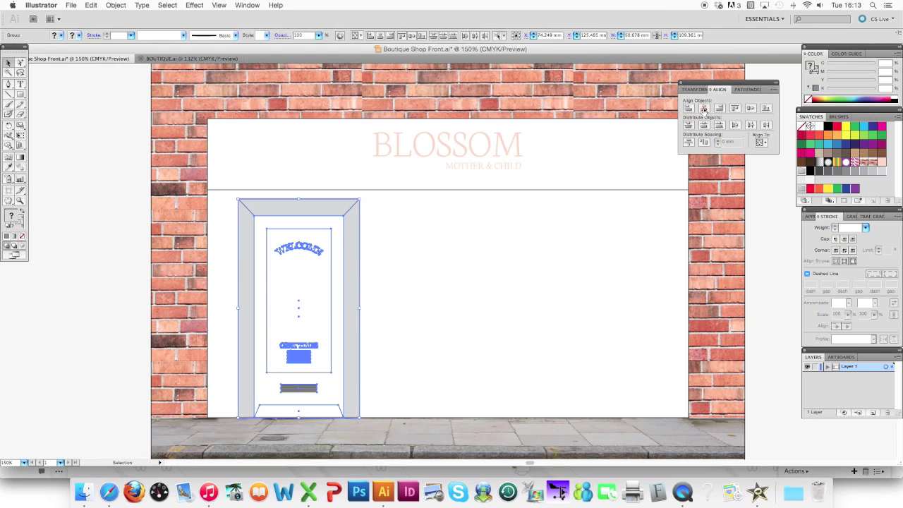
click(115, 5)
click(123, 39)
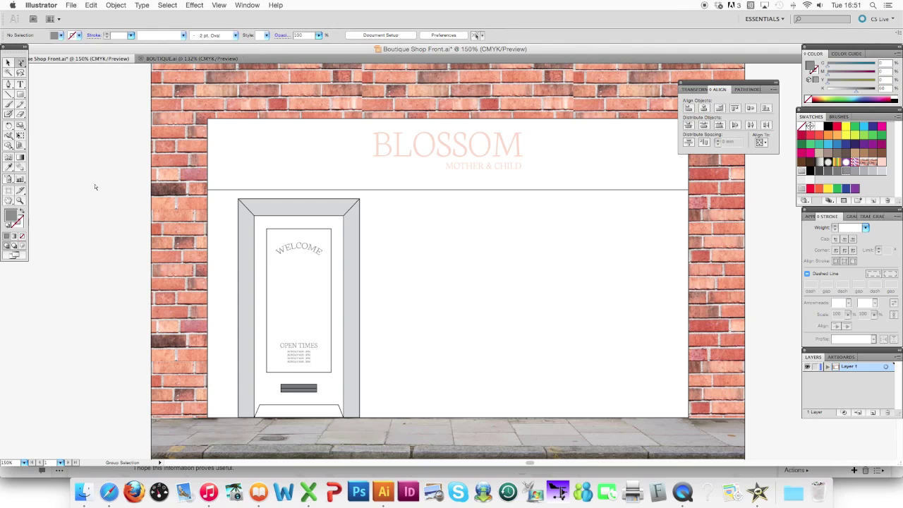
Step: Draw a rectangle about 16 × 5.4 mm beside the shop front and give it the door panel's white fill and black outline
click(21, 98)
drag(64, 260, 97, 271)
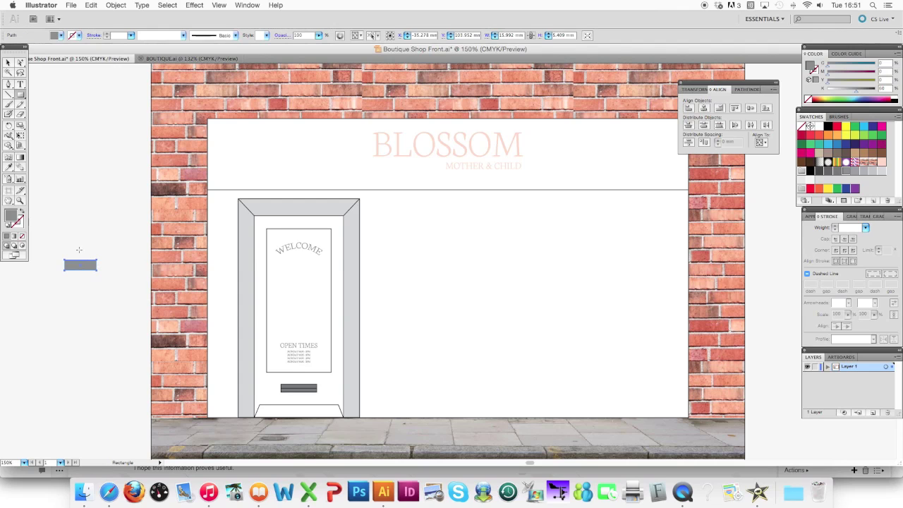
click(10, 169)
click(273, 237)
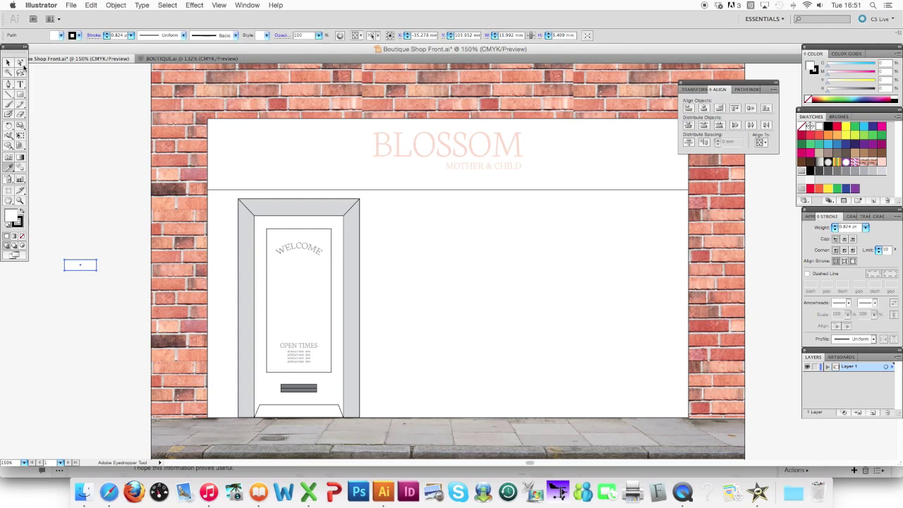
Step: Add the text OPEN above the small white rectangle
click(21, 83)
click(70, 179)
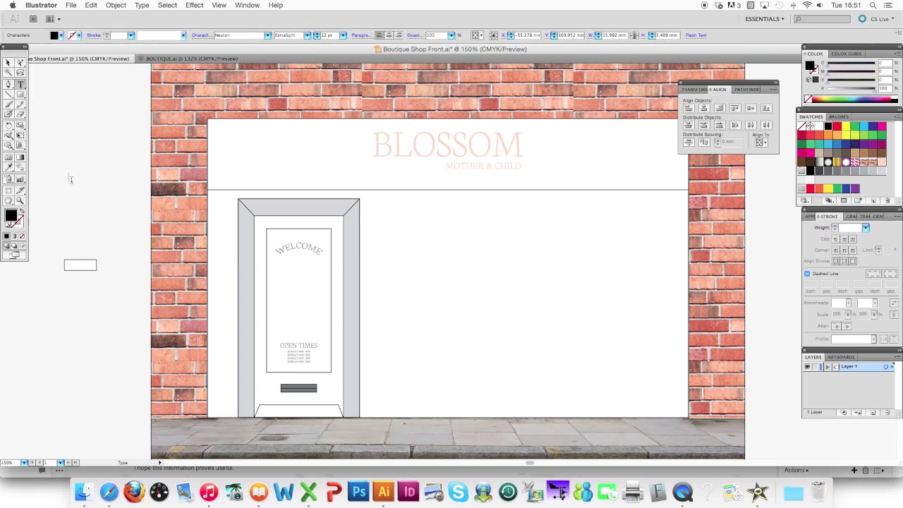
text(OP)
text(EM)
key(BackSpace)
text(N)
click(8, 63)
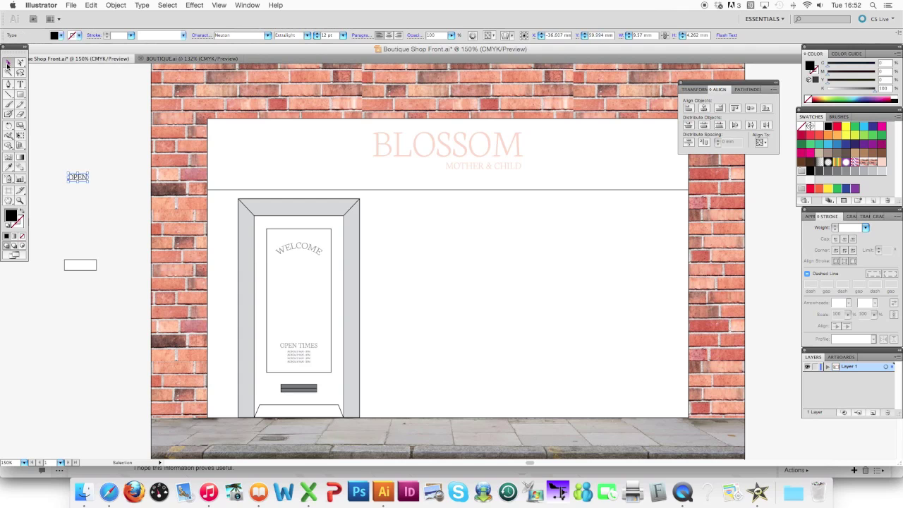
Step: Convert OPEN to outlines and copy the grey colour of the WELCOME lettering onto it
click(116, 5)
mouse_move(147, 5)
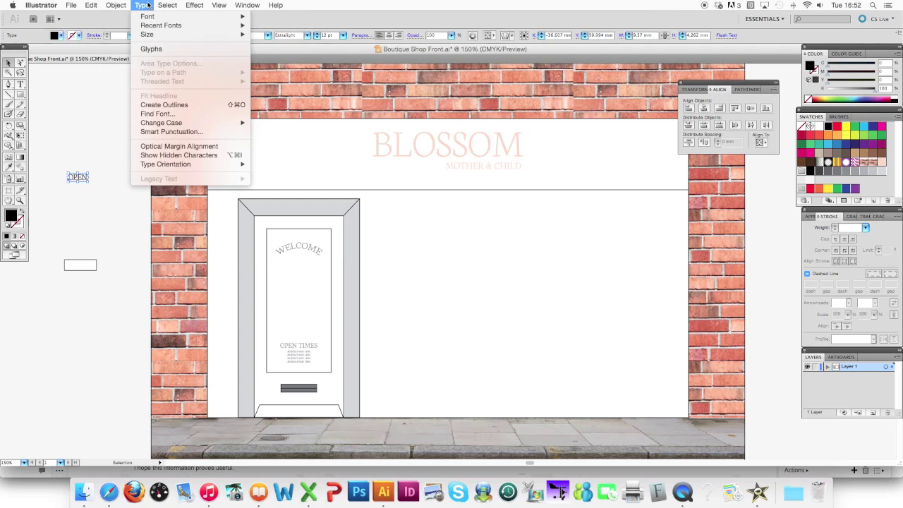
click(165, 104)
key(i)
click(277, 251)
key(v)
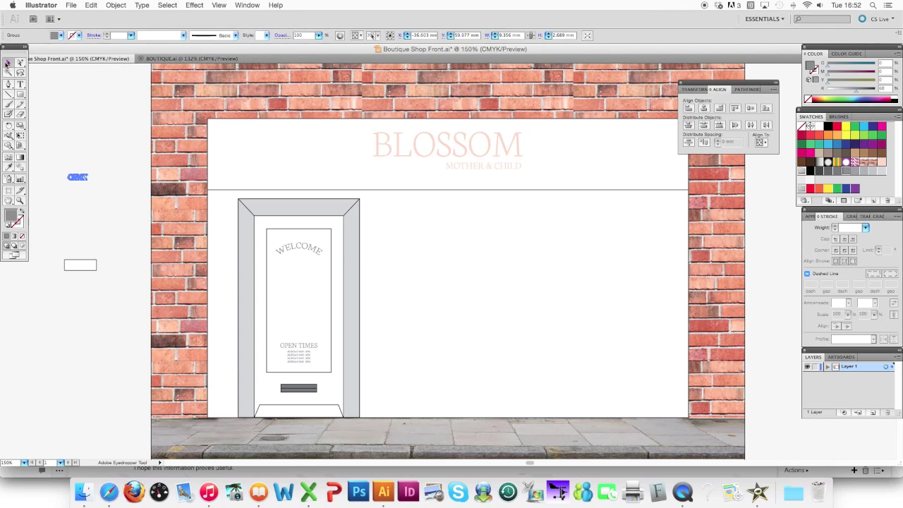
Step: Place the OPEN lettering on the small white rectangle, centre both horizontally and vertically, and group them
drag(80, 177, 89, 277)
click(91, 229)
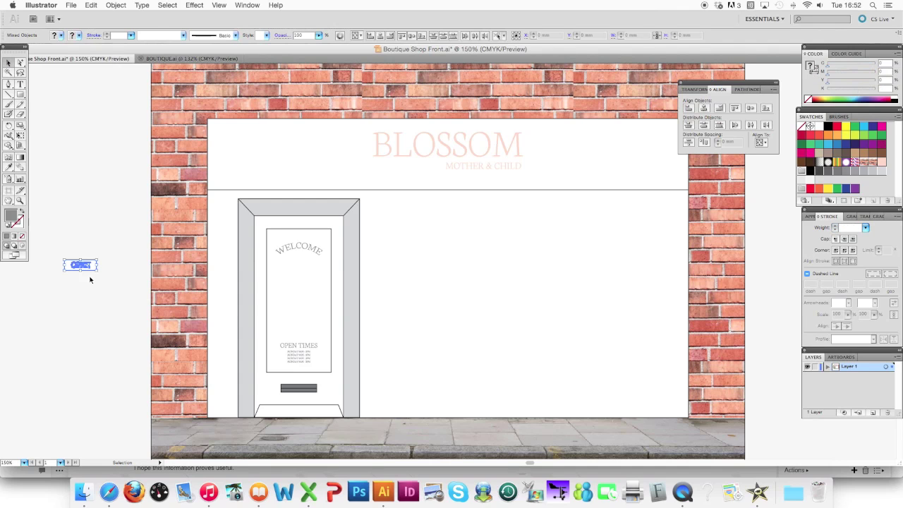
click(703, 109)
click(750, 110)
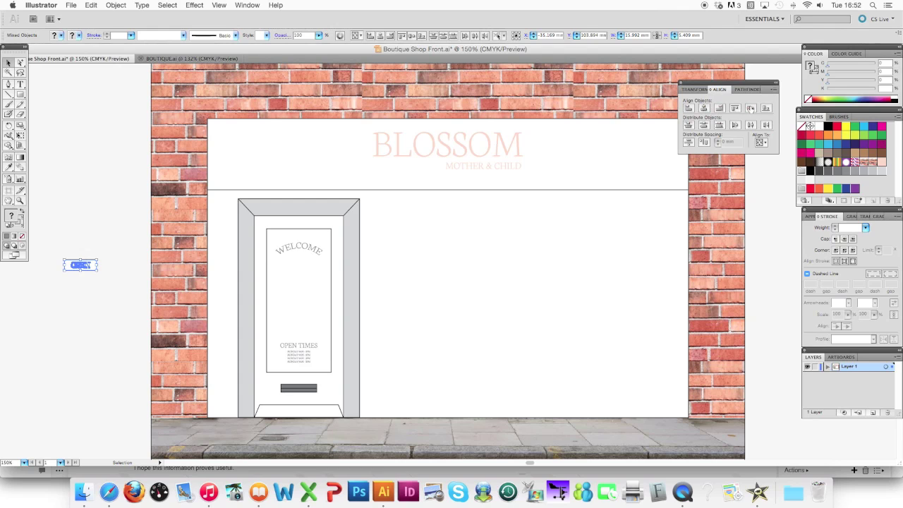
click(115, 5)
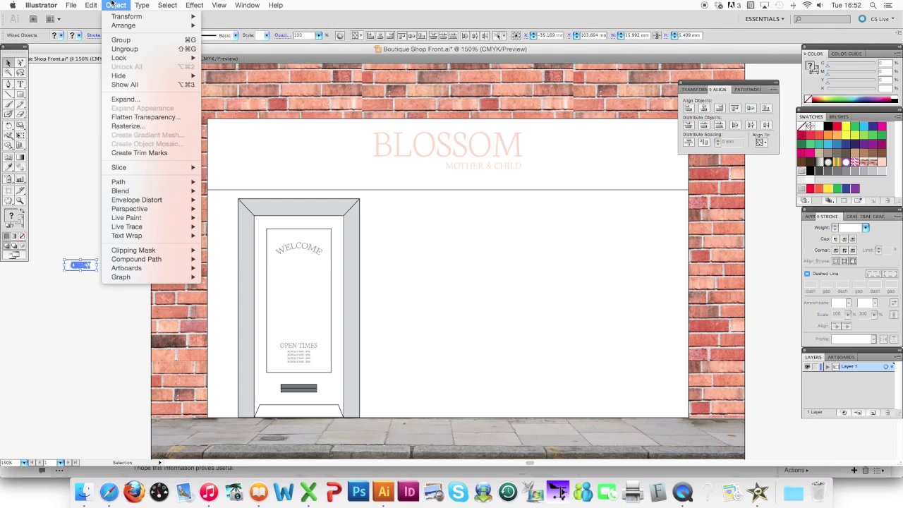
click(122, 39)
click(80, 224)
Step: Draw a hanging string from corner to corner above the OPEN sign with the Pen tool, using no fill and a 1 pt black stroke
key(p)
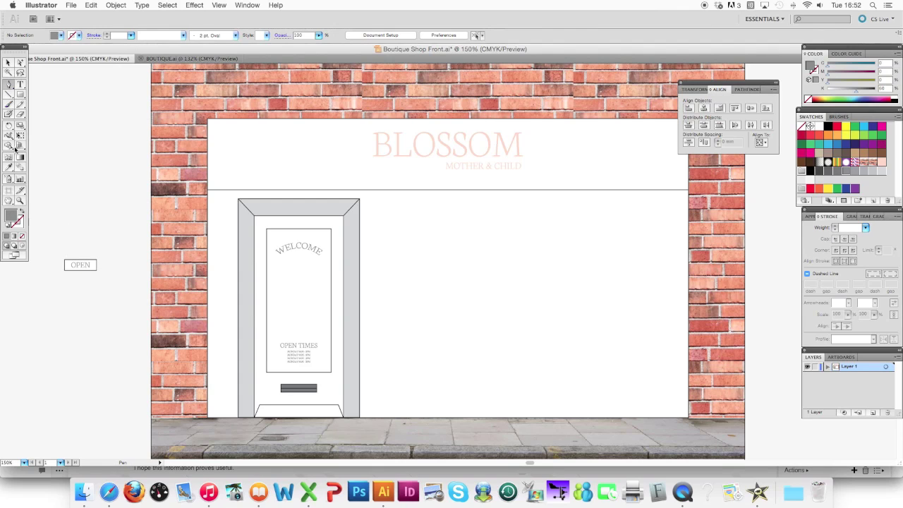
click(21, 210)
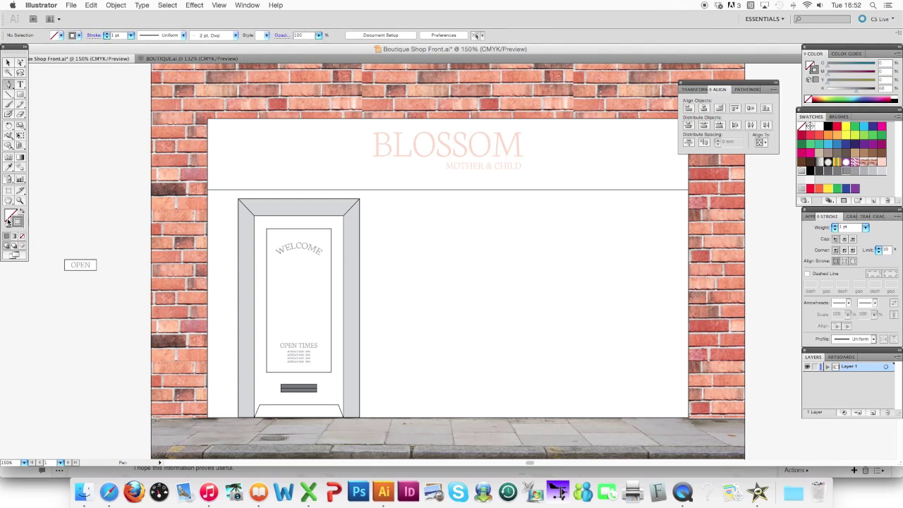
click(828, 127)
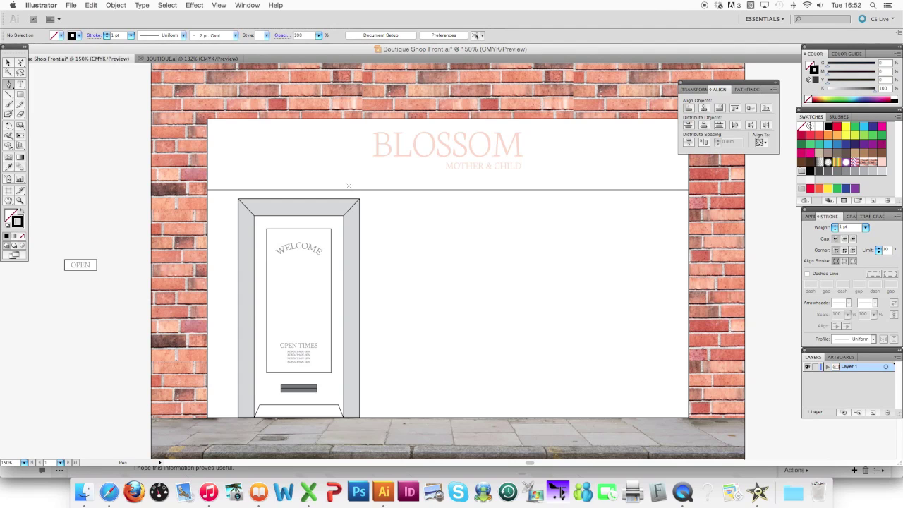
click(81, 250)
drag(82, 249, 86, 249)
click(97, 260)
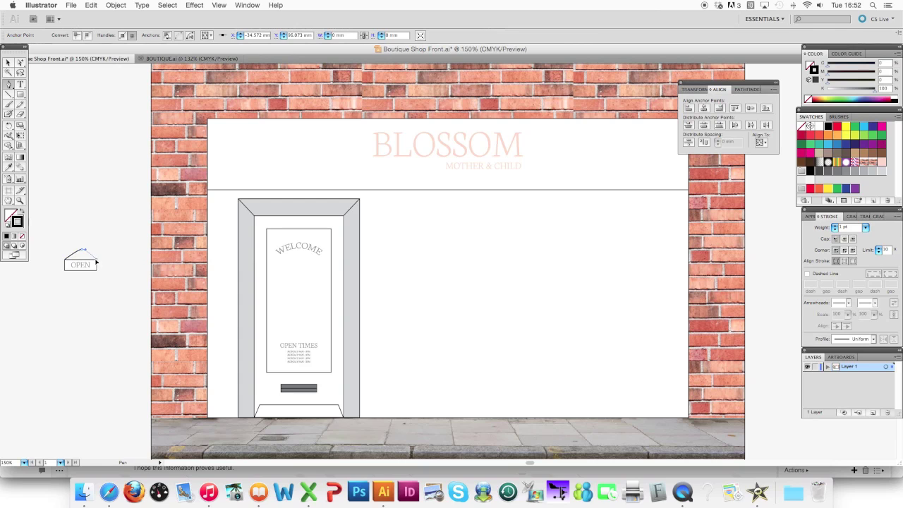
Step: Group the OPEN sign with its hanging string
click(7, 62)
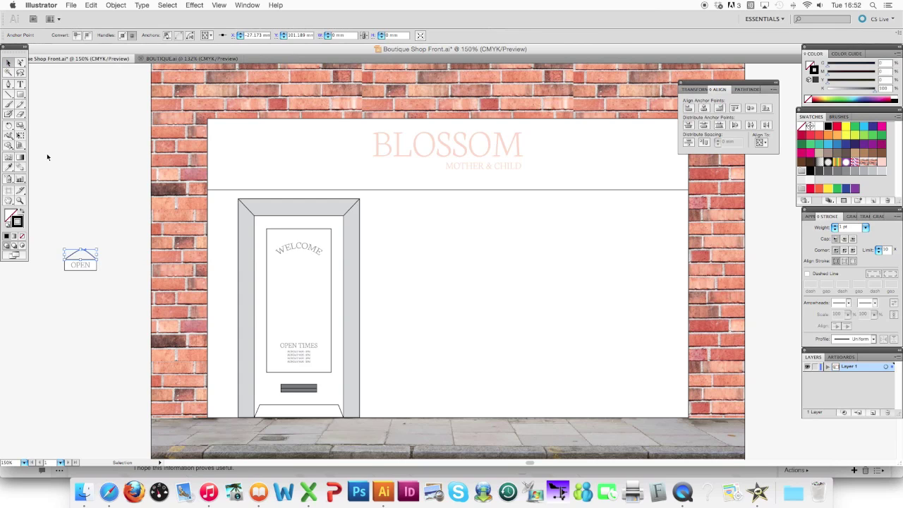
drag(59, 243, 104, 284)
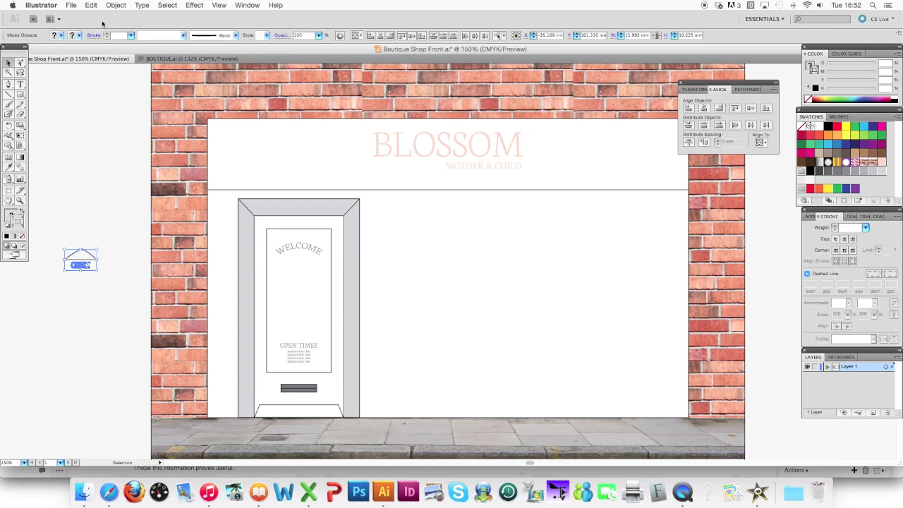
click(116, 5)
click(121, 40)
click(96, 228)
Step: Move the hanging OPEN sign into the door's glass panel below WELCOME and centre it horizontally on the door
drag(85, 265, 299, 290)
click(95, 274)
shift+click(309, 267)
click(704, 108)
click(97, 307)
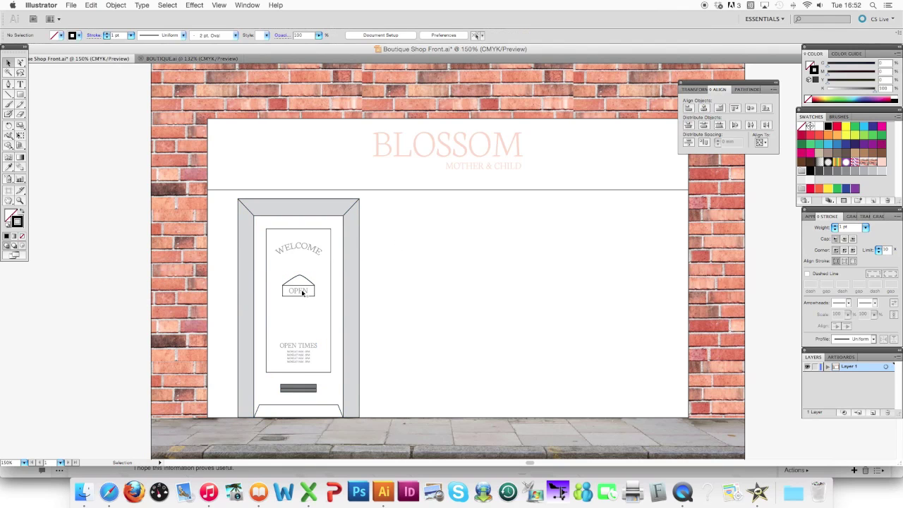
Step: Tilt the OPEN sign slightly counterclockwise and group it with the door
click(302, 294)
mouse_move(319, 300)
mouse_down()
mouse_move(323, 293)
mouse_move(316, 303)
mouse_up()
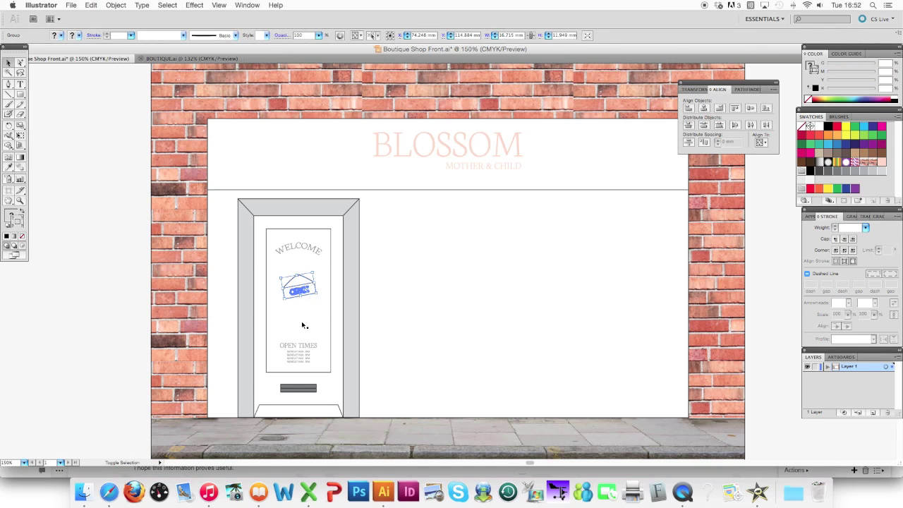
shift+click(298, 328)
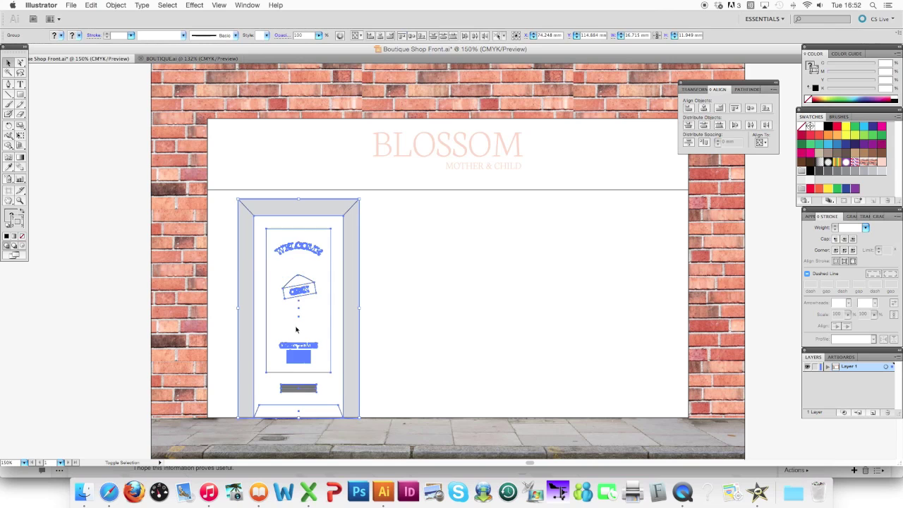
click(116, 5)
click(121, 40)
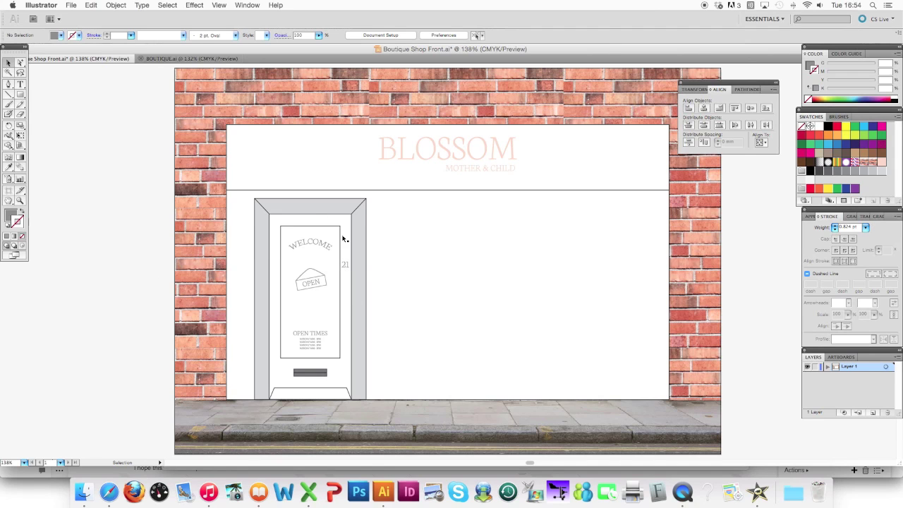
Step: Draw a grey circle about 4.2 mm across, without a stroke, in the empty area left of the brick wall
key(super+equal)
key(super+equal)
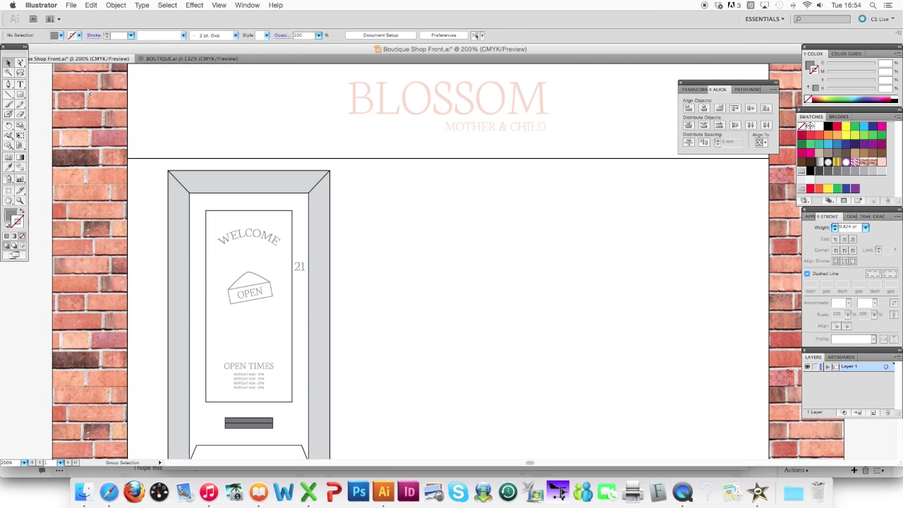
drag(192, 286, 265, 192)
drag(21, 94, 34, 119)
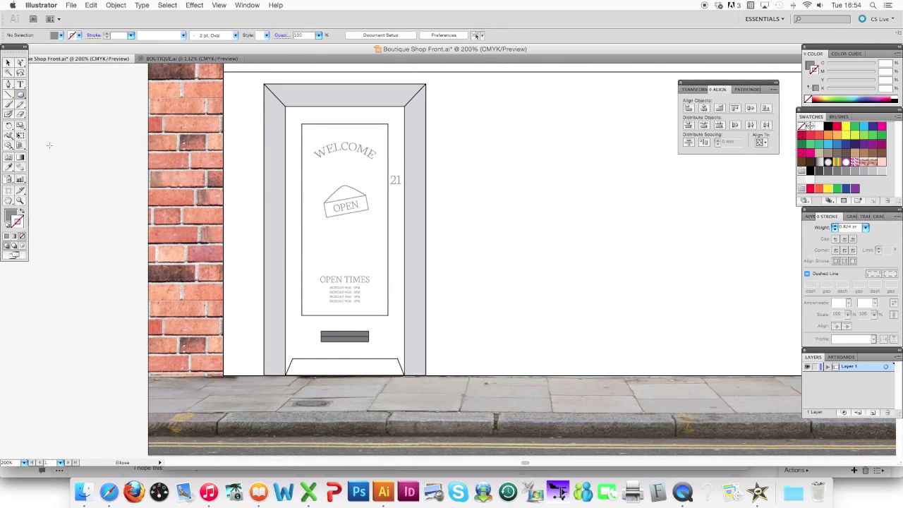
drag(55, 150, 60, 155)
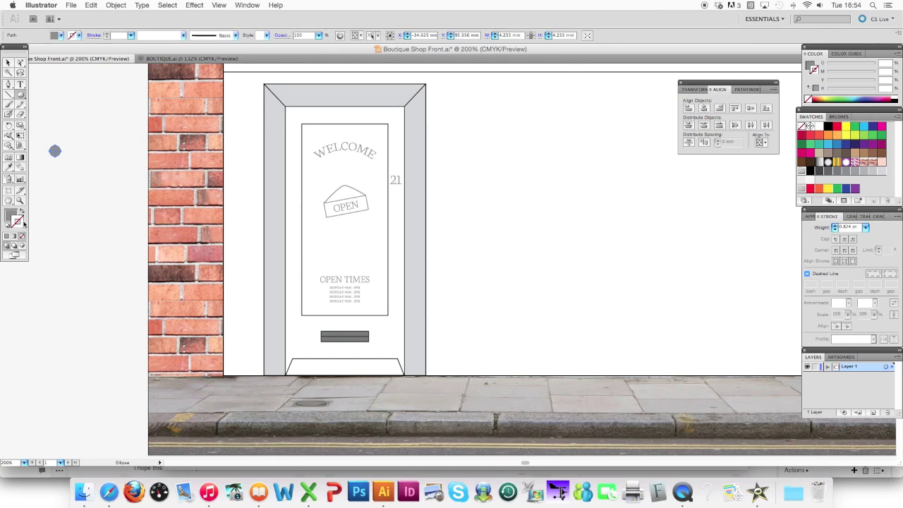
click(12, 215)
click(8, 62)
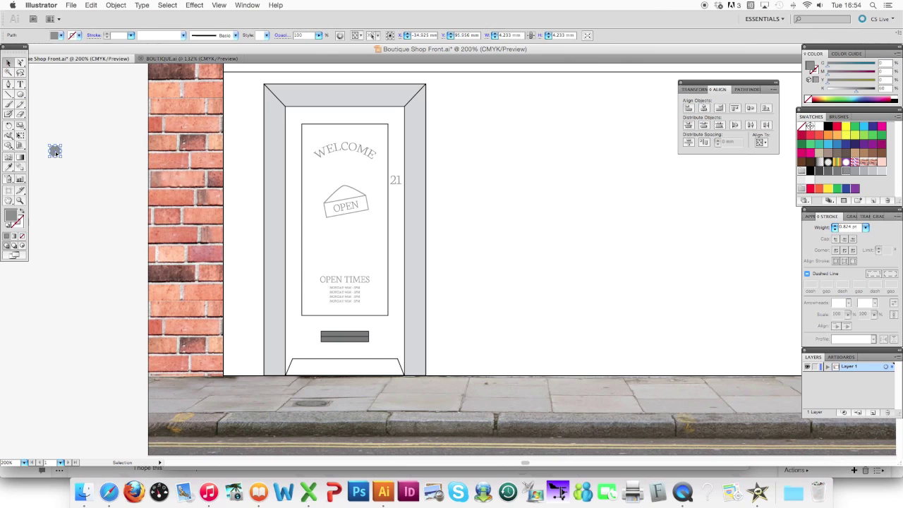
Step: Duplicate the grey circle and place the copy below the original, leaving a gap for a door handle bar
key(super+c)
key(super+v)
drag(448, 261, 55, 205)
drag(54, 205, 54, 205)
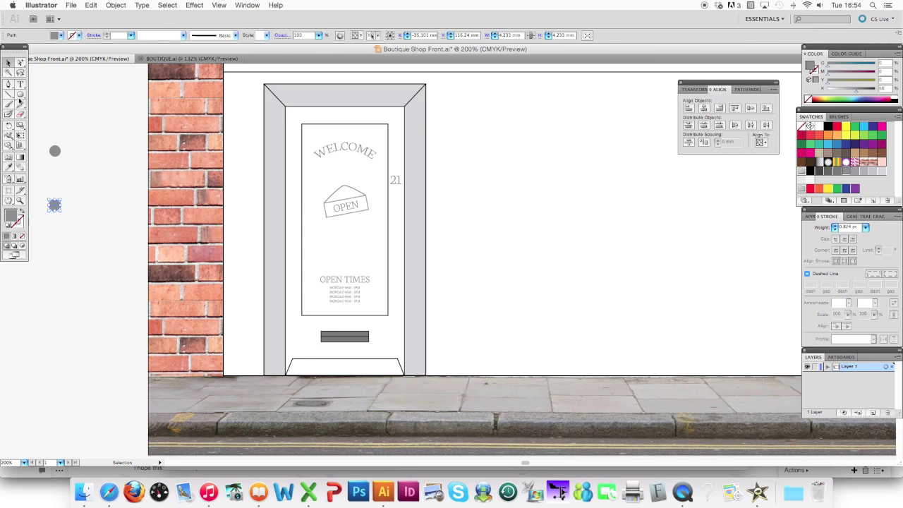
Step: Align the two grey circles by their horizontal centres and group them
shift+click(55, 150)
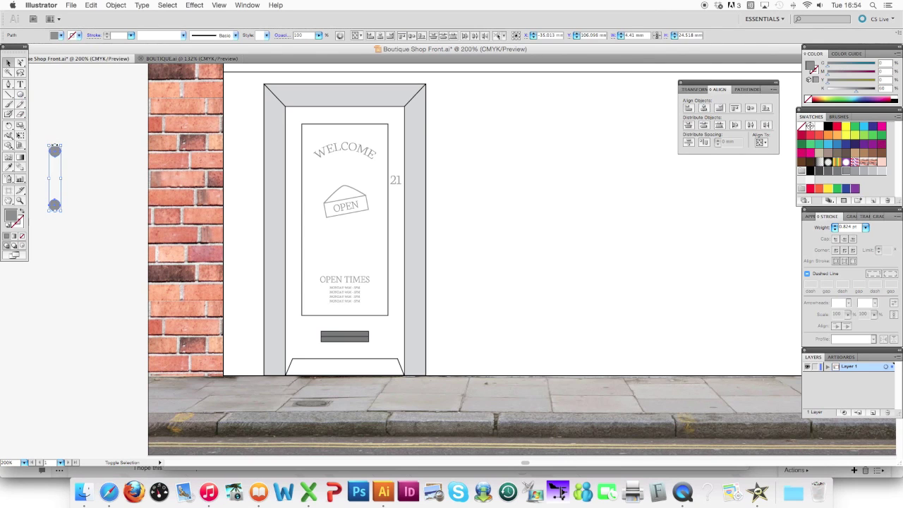
click(704, 108)
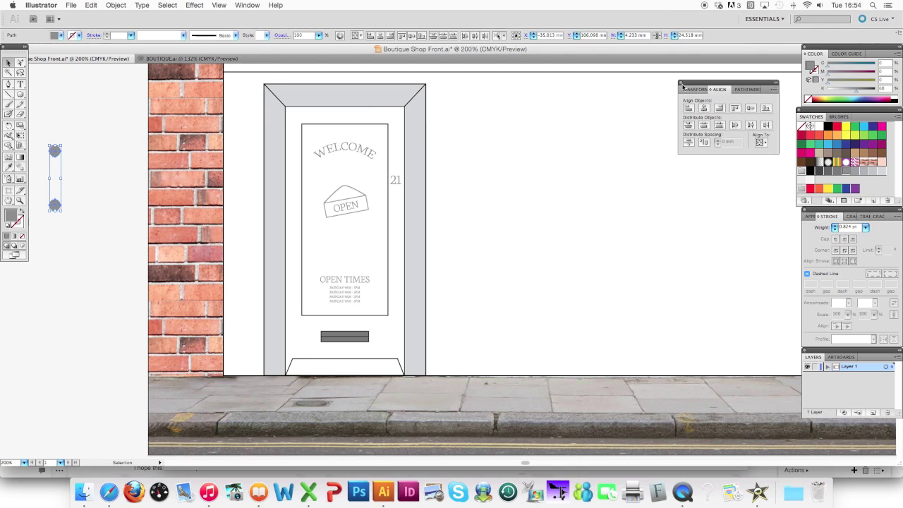
click(113, 5)
click(119, 40)
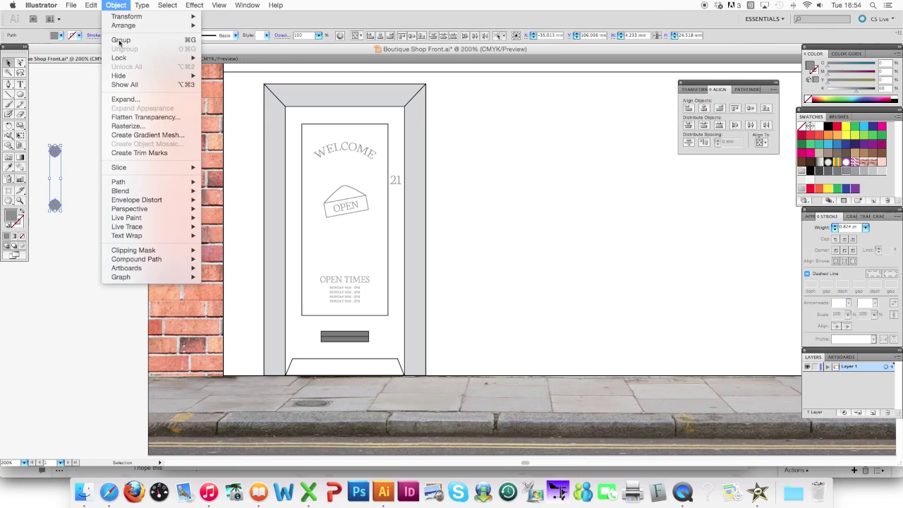
Step: Draw a narrow grey rectangle about 1.8 mm wide and 18.9 mm tall joining the two circles
drag(20, 94, 36, 97)
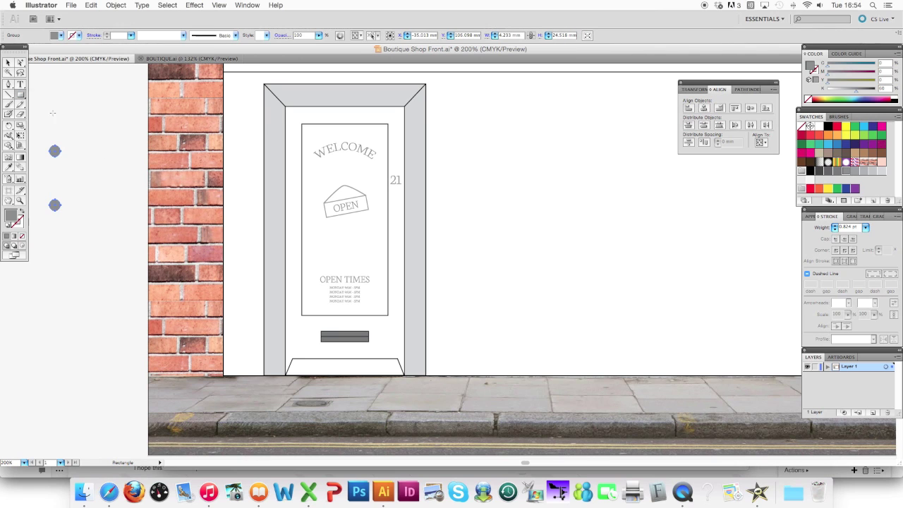
drag(53, 153, 56, 205)
click(15, 62)
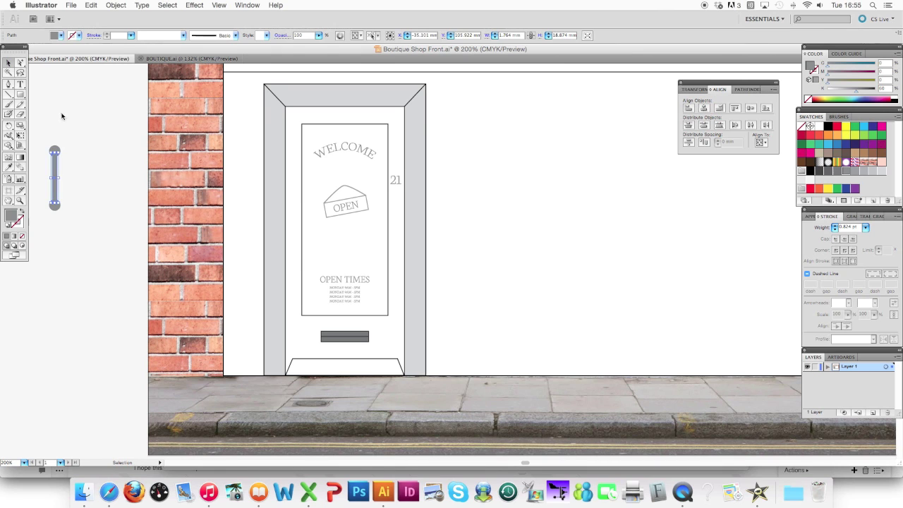
click(61, 120)
Step: Centre the bar horizontally on the two circles and group them as a door handle
drag(42, 133, 79, 245)
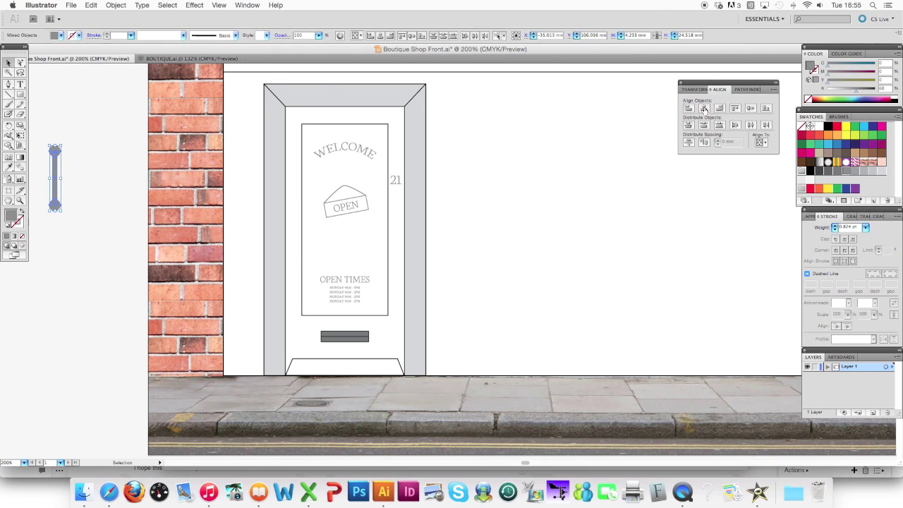
click(115, 6)
mouse_move(120, 58)
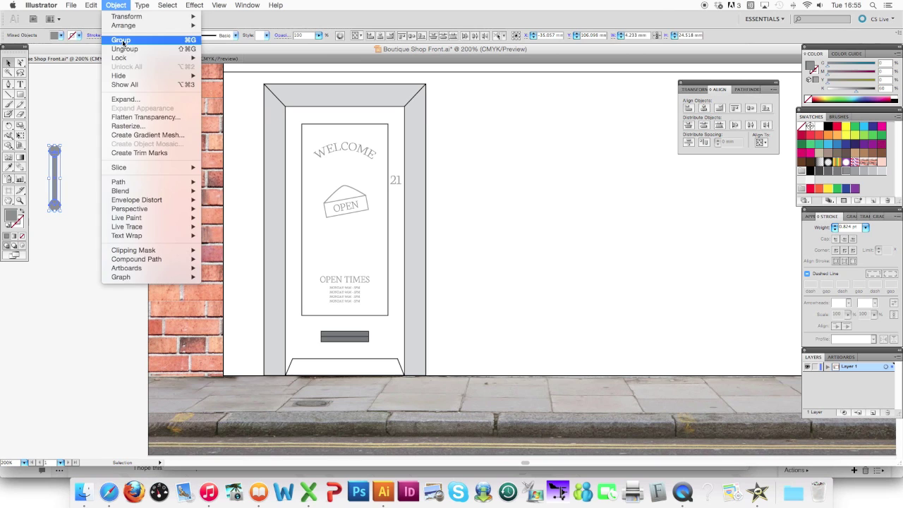
click(120, 40)
click(69, 145)
Step: Place the door handle below the number 21 at about 3.2 by 18.7 mm and fine-tune its horizontal position
drag(56, 205, 397, 220)
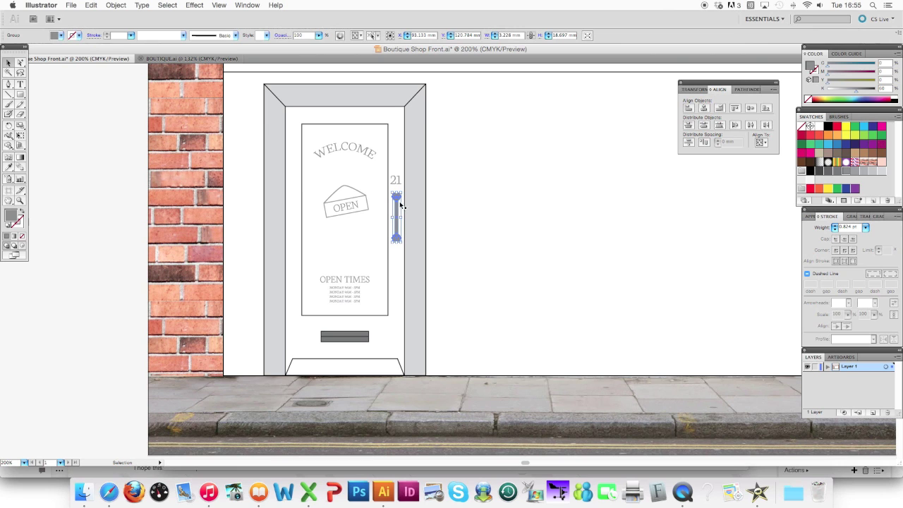
click(21, 200)
drag(346, 146, 498, 288)
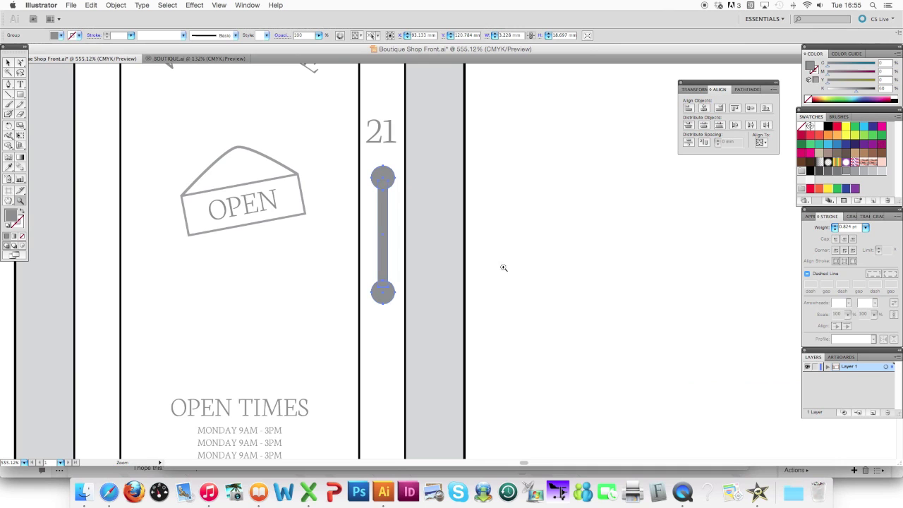
key(Left)
key(Right)
Step: Draw a grey rounded rectangle about 1.9 by 4.6 mm just below the door handle
drag(20, 94, 40, 106)
drag(376, 327, 388, 358)
click(8, 63)
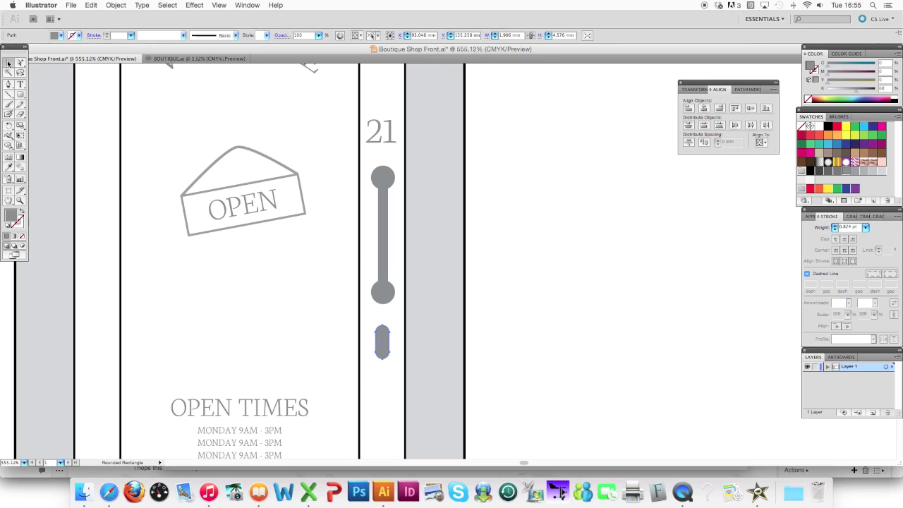
Step: Centre the number 21, the handle and the small rounded rectangle horizontally with each other and group them
shift+click(382, 201)
shift+click(383, 139)
click(703, 109)
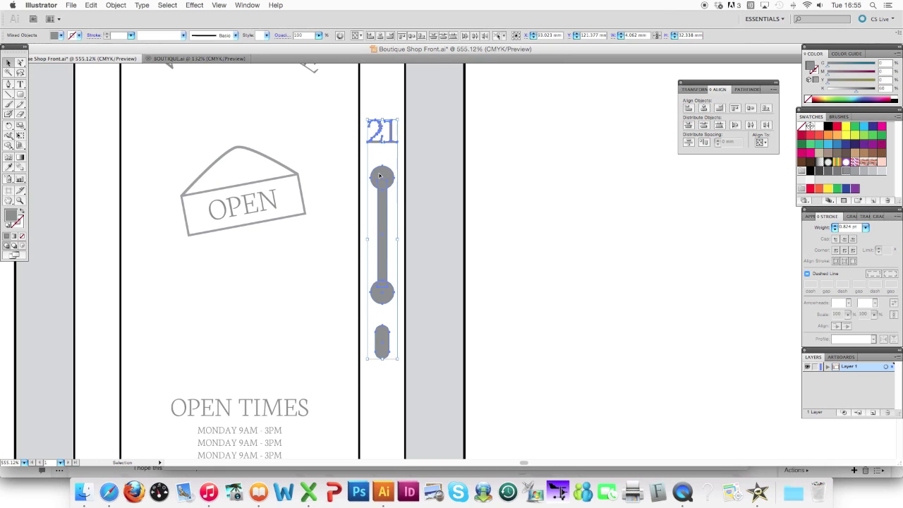
click(115, 6)
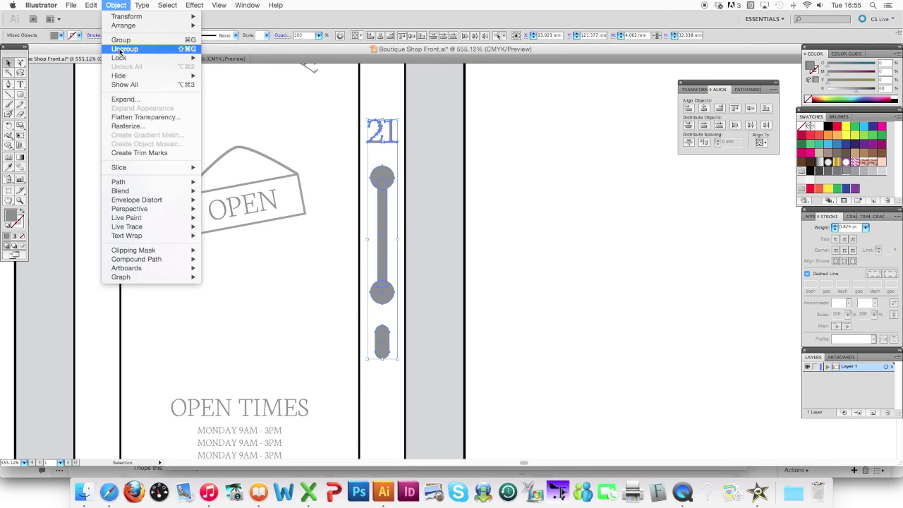
click(121, 40)
Step: Group the number and handle set with the rest of the door
key(super+minus)
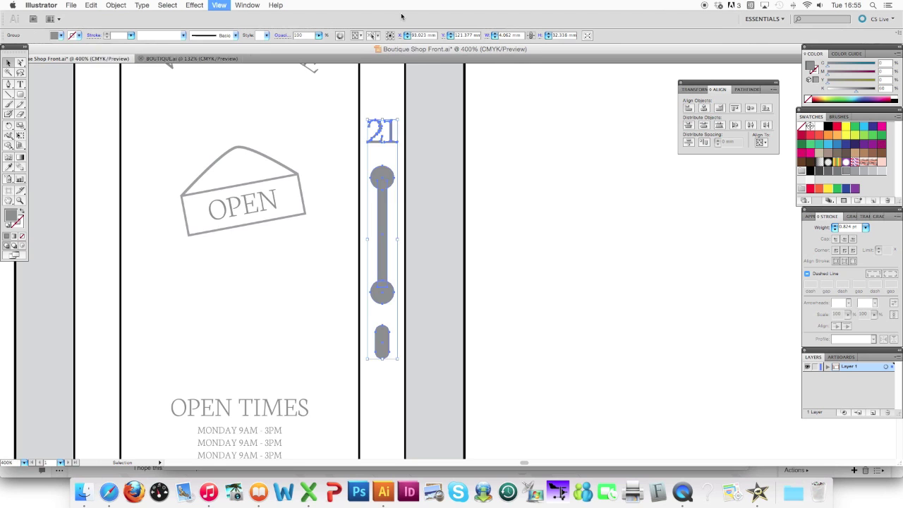
key(super+minus)
click(381, 225)
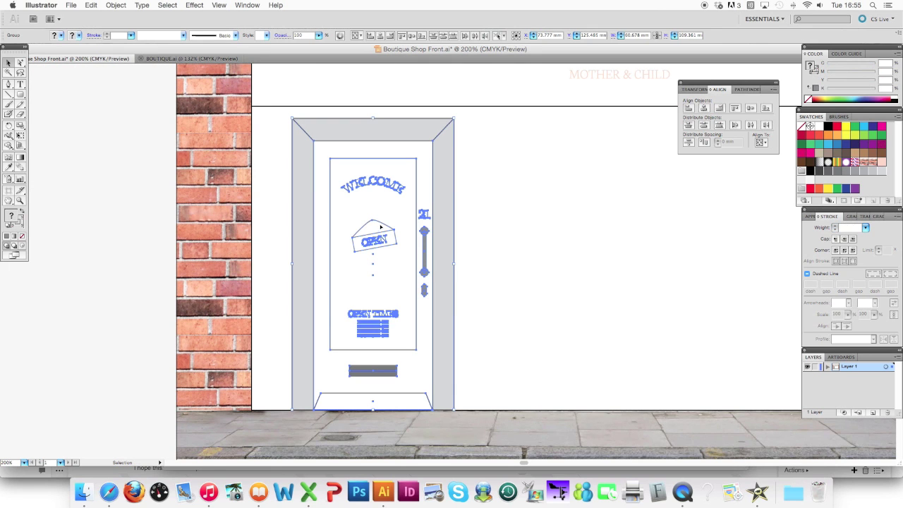
click(116, 5)
click(122, 50)
click(116, 5)
click(120, 41)
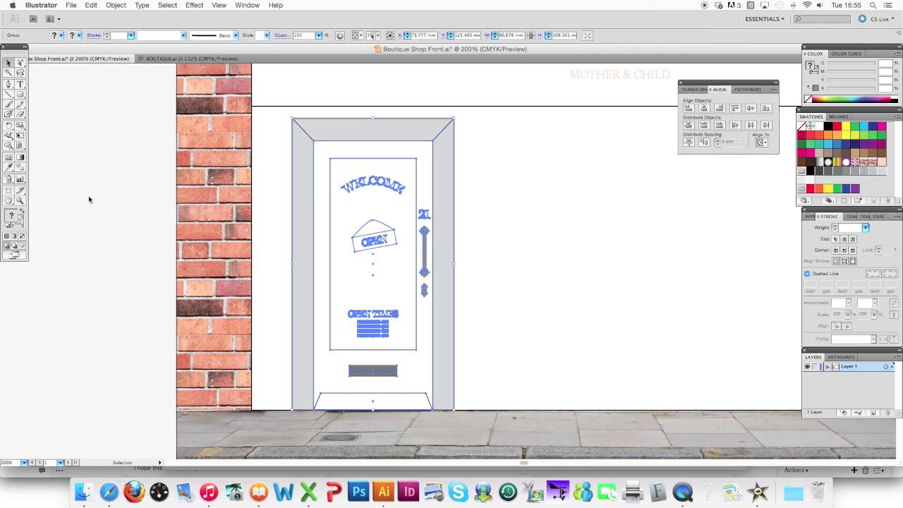
click(92, 169)
key(super+minus)
drag(439, 218, 338, 230)
key(super+z)
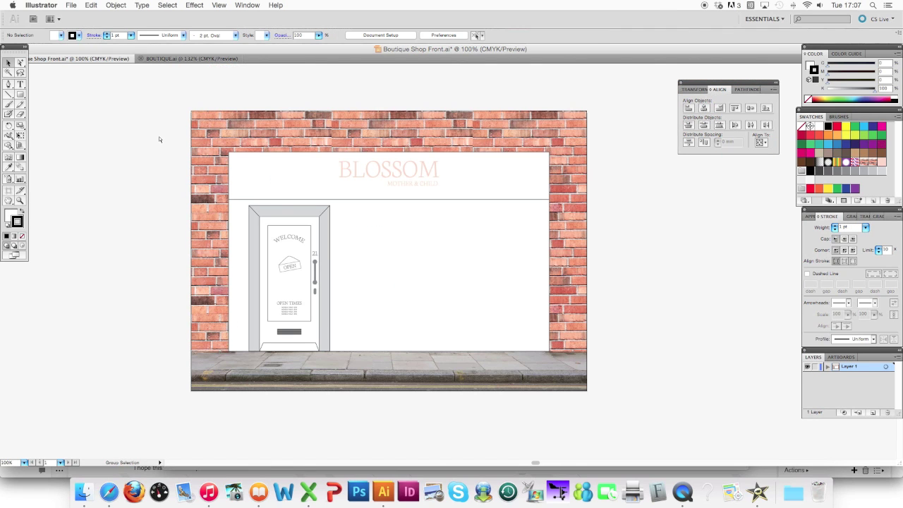
Step: Draw a vertical line right of the door from the sign board's lower edge to the pavement, with no fill and a 1 pt black stroke
key(super+equal)
click(10, 94)
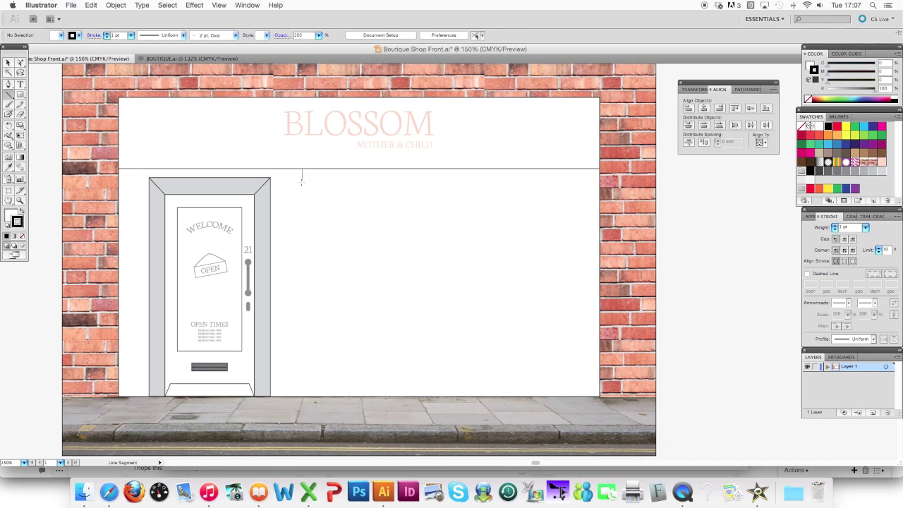
drag(301, 214, 308, 396)
click(9, 213)
click(20, 221)
click(8, 214)
click(9, 60)
click(57, 113)
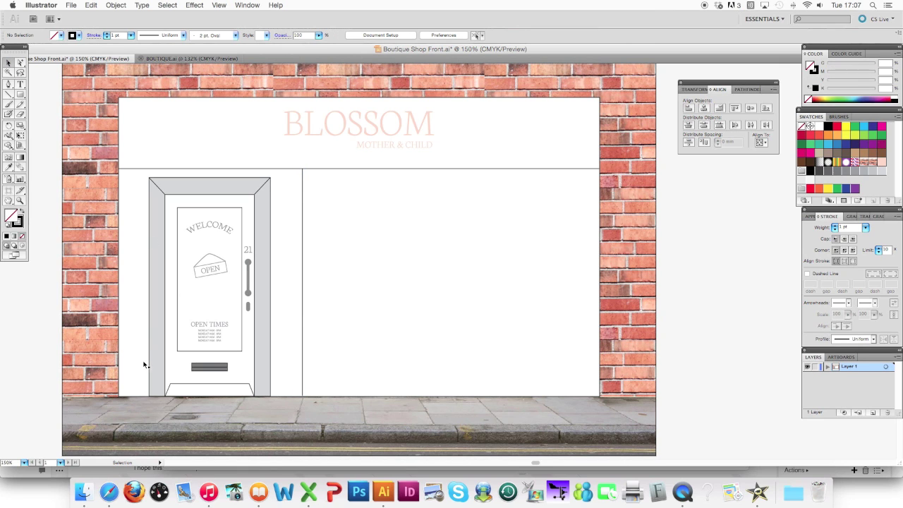
Step: Draw a rectangle about 17.4 by 22.1 mm at the foot of the door's left side and copy the shop front's white fill onto it
click(20, 94)
drag(146, 395, 114, 351)
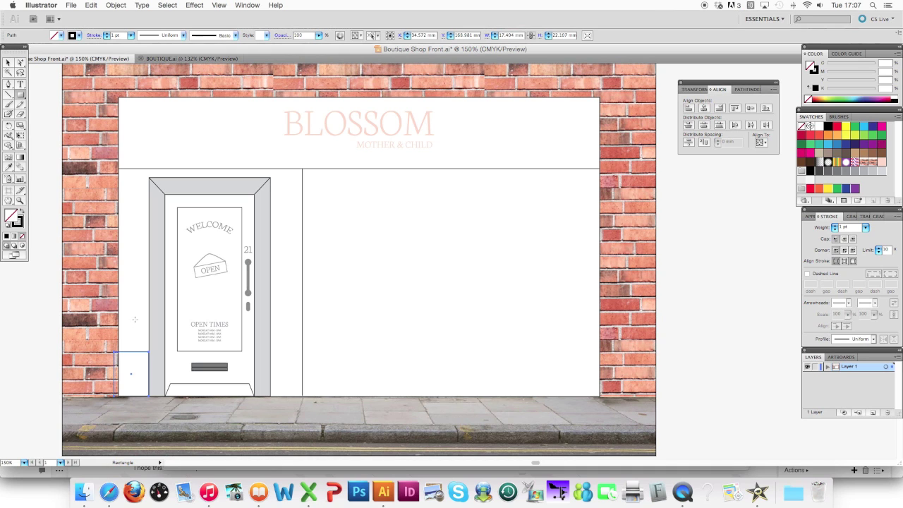
click(10, 167)
click(138, 185)
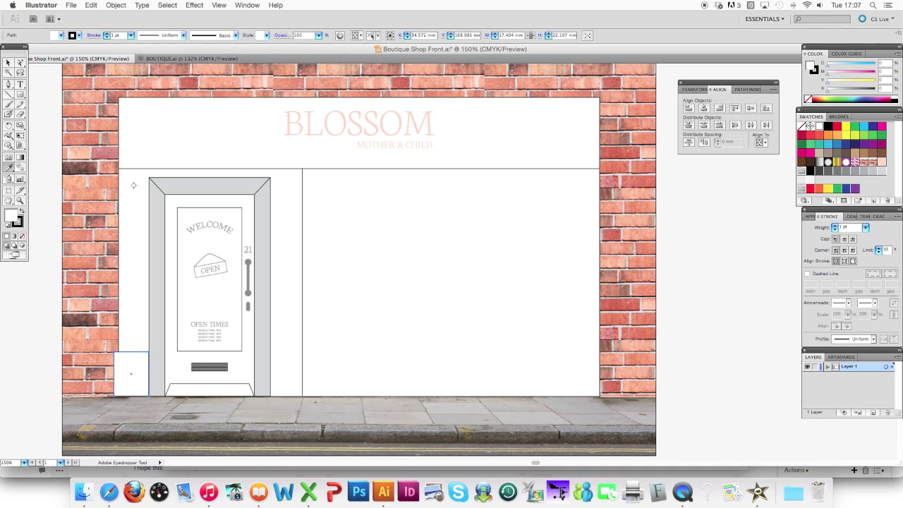
click(8, 62)
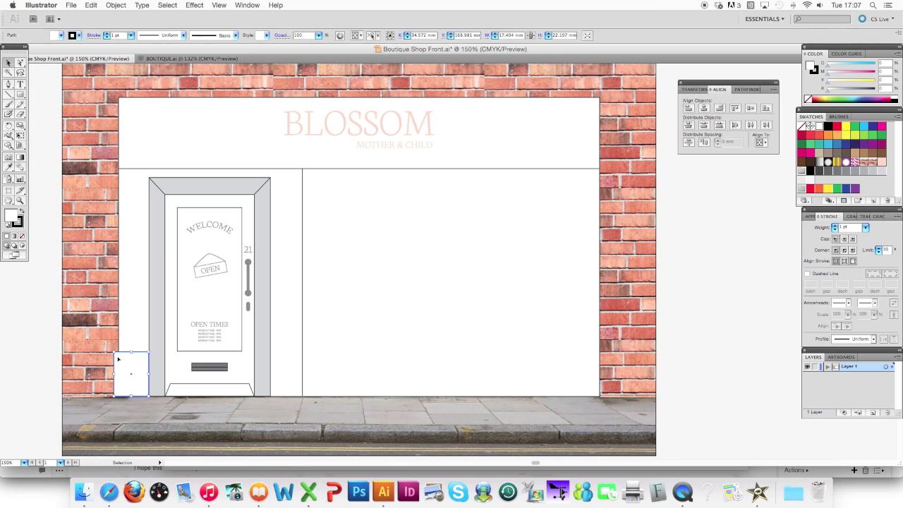
Step: Copy the base block to the foot of the door's right side and group the two blocks
drag(124, 361, 280, 361)
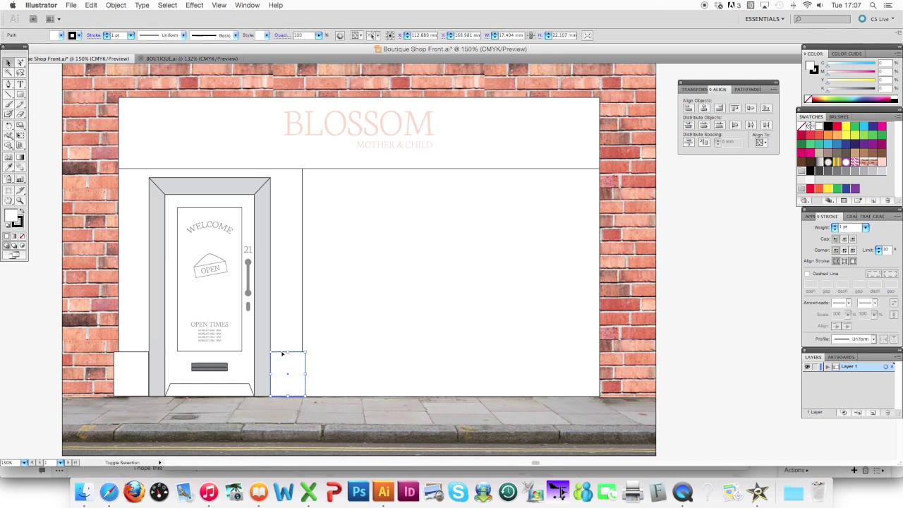
click(45, 373)
click(128, 375)
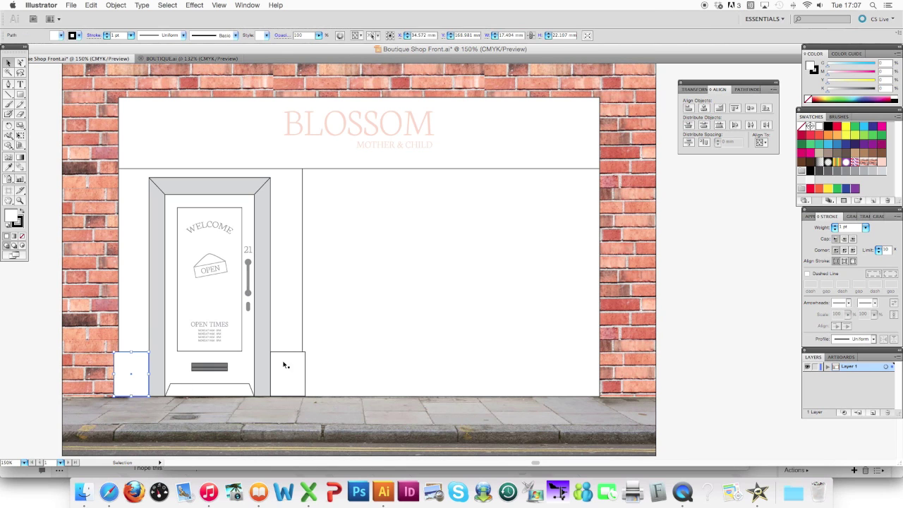
shift+click(286, 364)
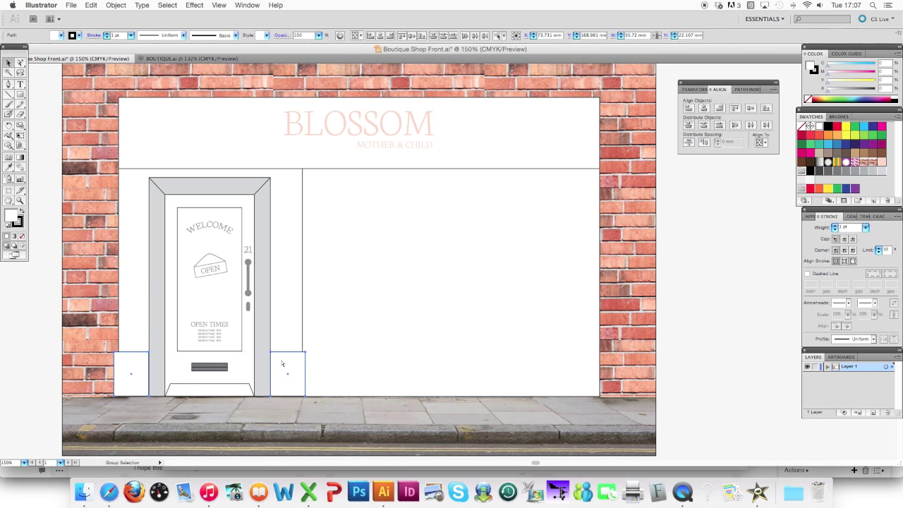
click(111, 8)
click(110, 40)
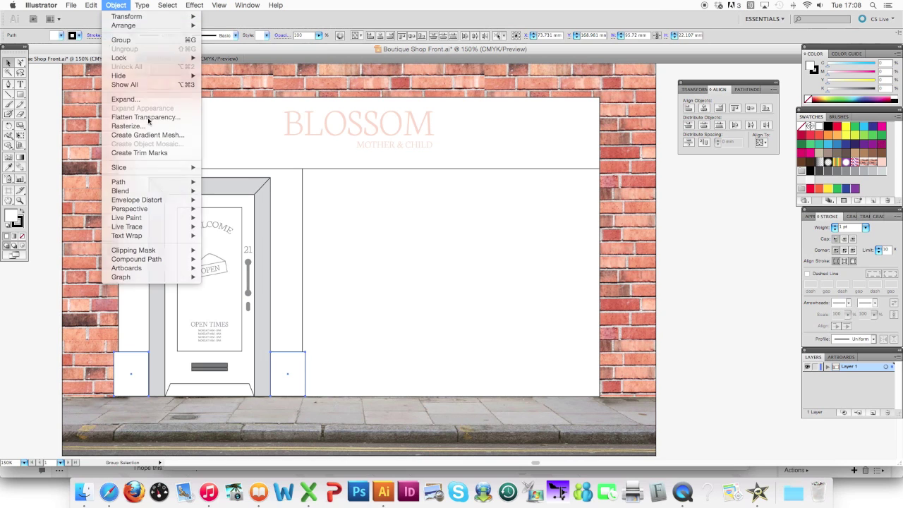
Step: Centre the pair of base blocks horizontally with the door and group them with it
shift+click(210, 259)
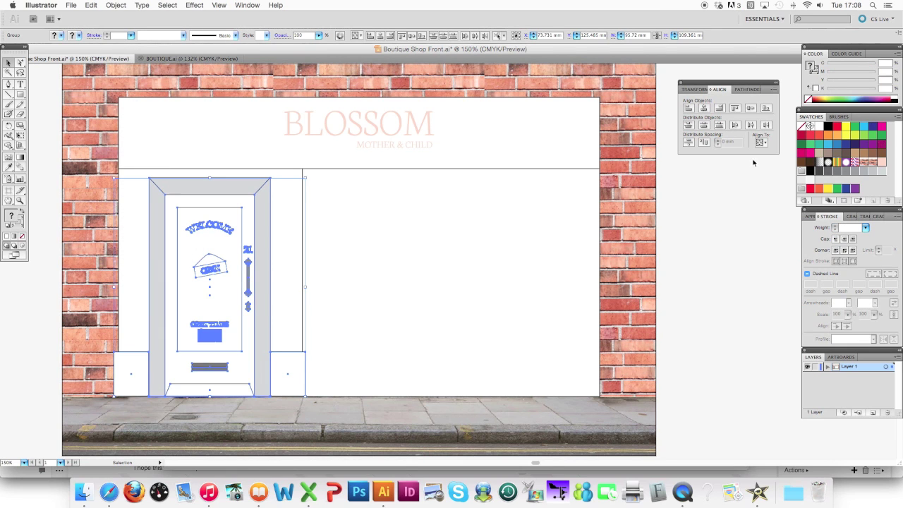
click(703, 107)
click(116, 5)
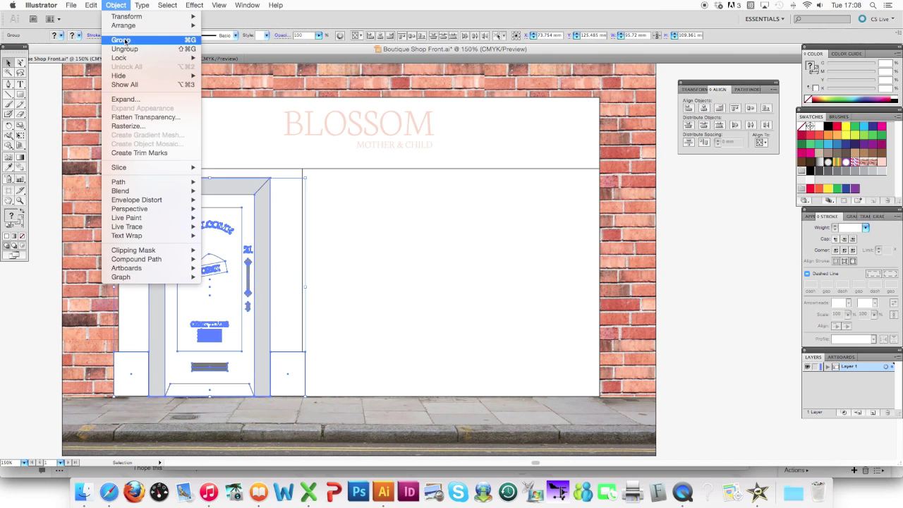
click(125, 41)
Step: Group the vertical line right of the door with the door and base blocks
shift+click(303, 305)
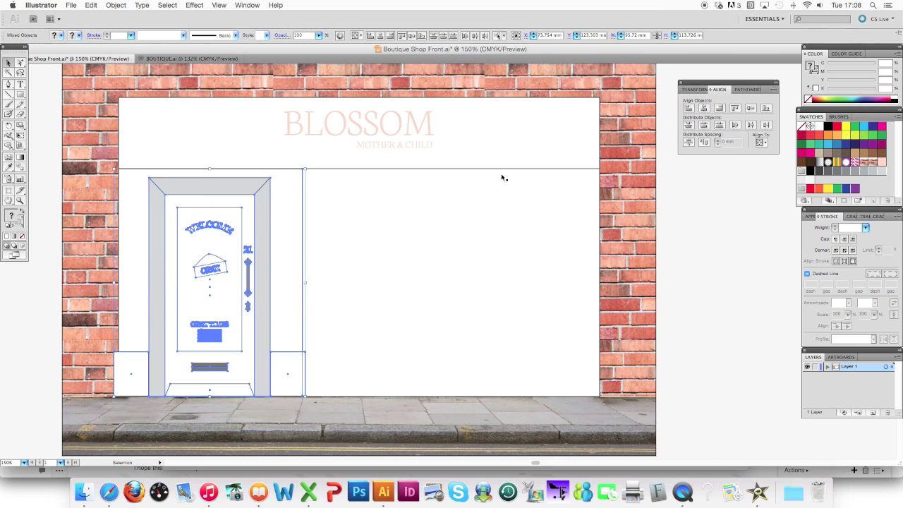
click(120, 5)
click(127, 41)
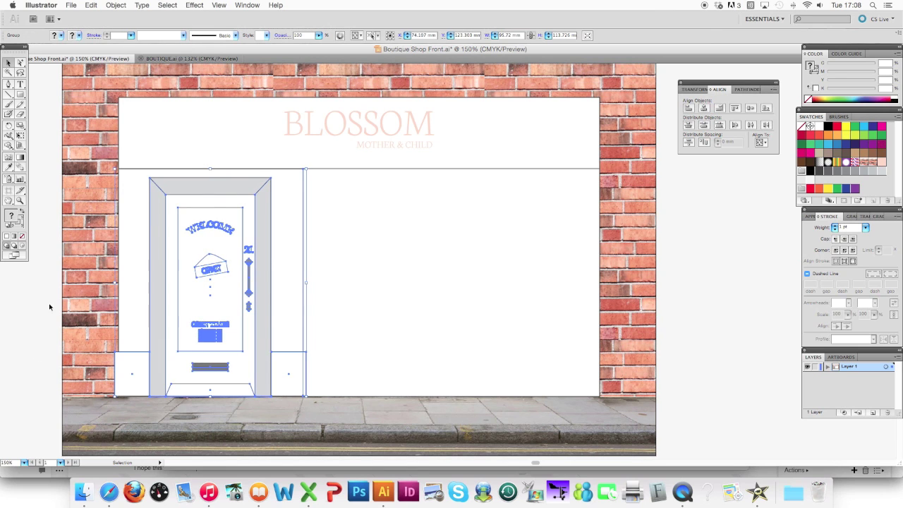
click(35, 330)
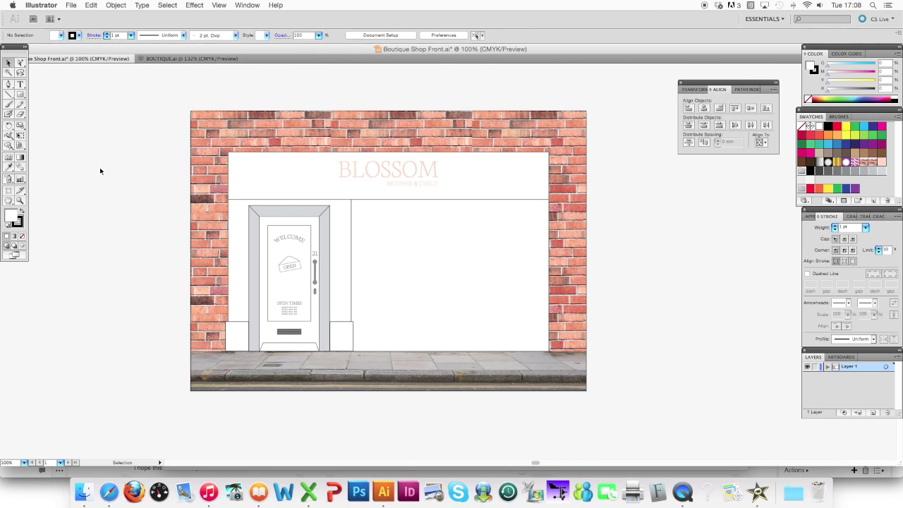
Step: Draw a white shop window rectangle about 136.2 by 76.2 mm with a 1 pt black stroke, right of the vertical line
click(20, 96)
drag(359, 207, 541, 308)
key(super+plus)
click(8, 167)
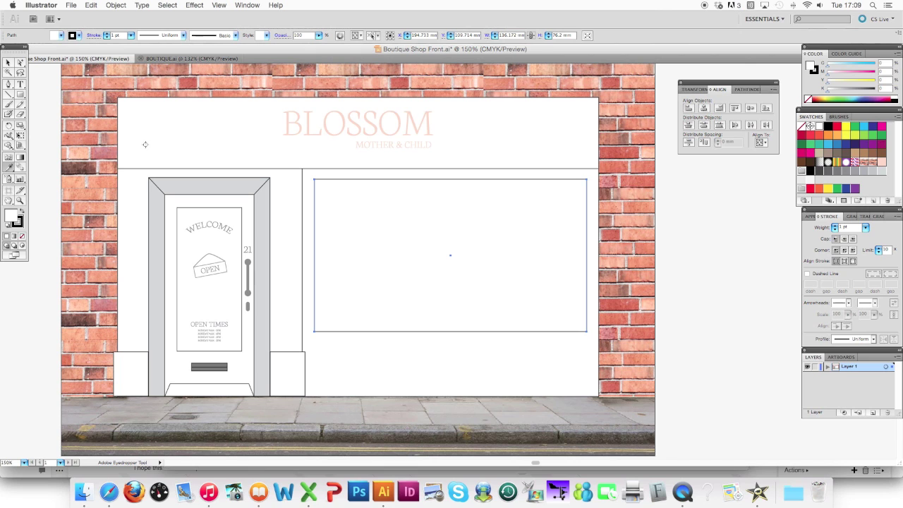
Step: Duplicate the window rectangle and scale the copy to about 131.4 by 71.9 mm inside the original
click(7, 64)
key(super+c)
key(super+v)
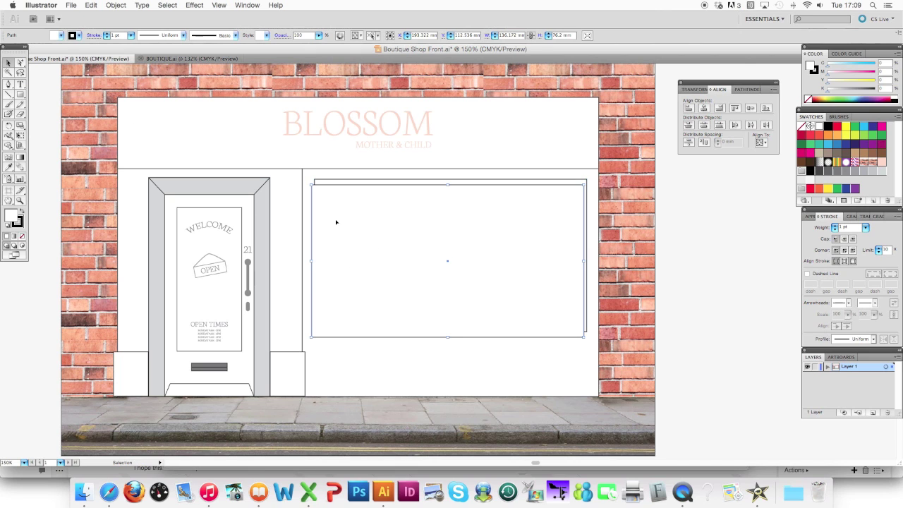
drag(345, 233, 354, 231)
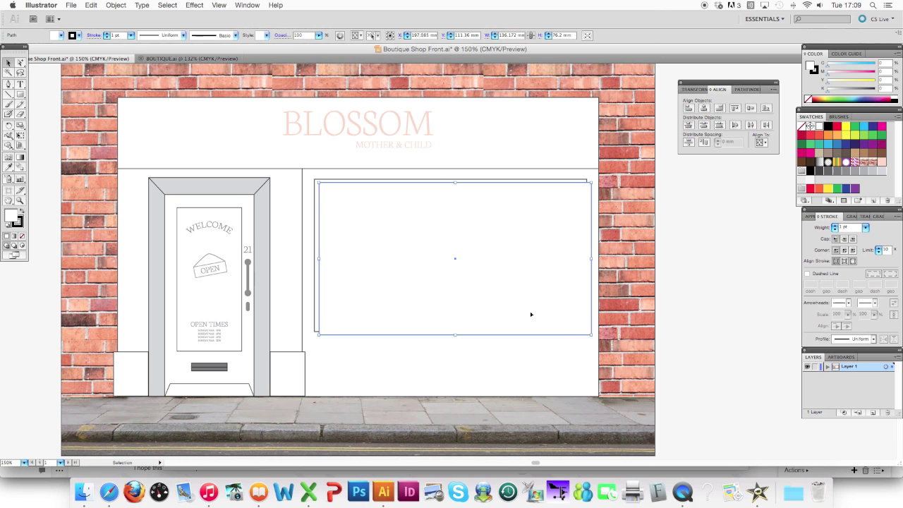
drag(593, 337, 583, 327)
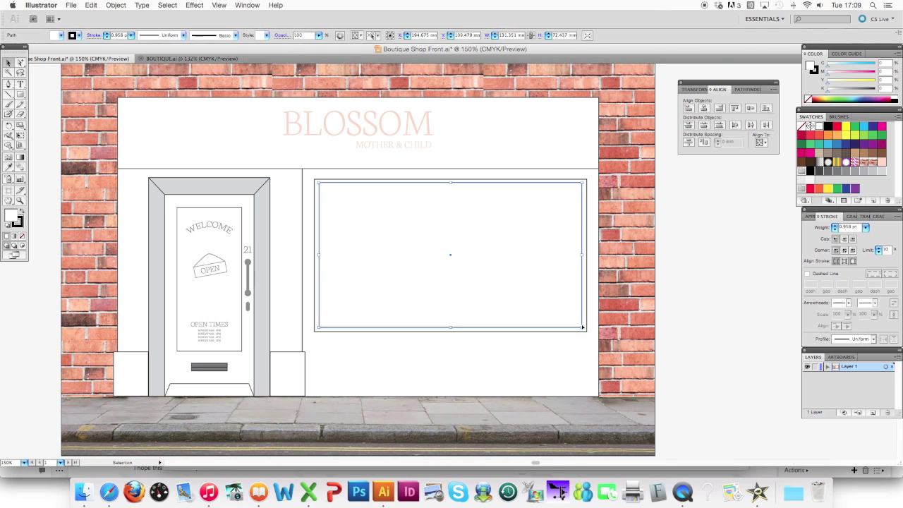
key(super+plus)
drag(451, 154, 452, 157)
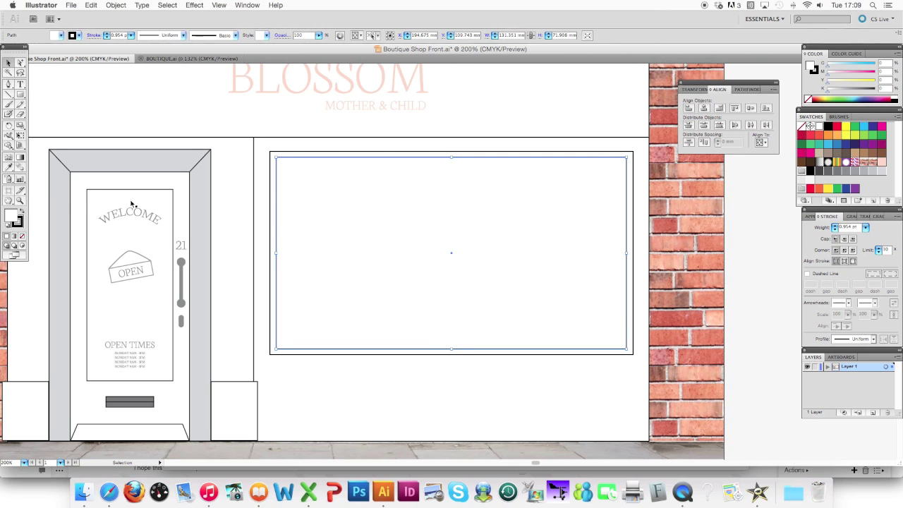
Step: Copy the door frame's grey fill and 1 pt stroke onto the inner window rectangle and centre it on the outer one
click(9, 166)
click(79, 162)
click(11, 64)
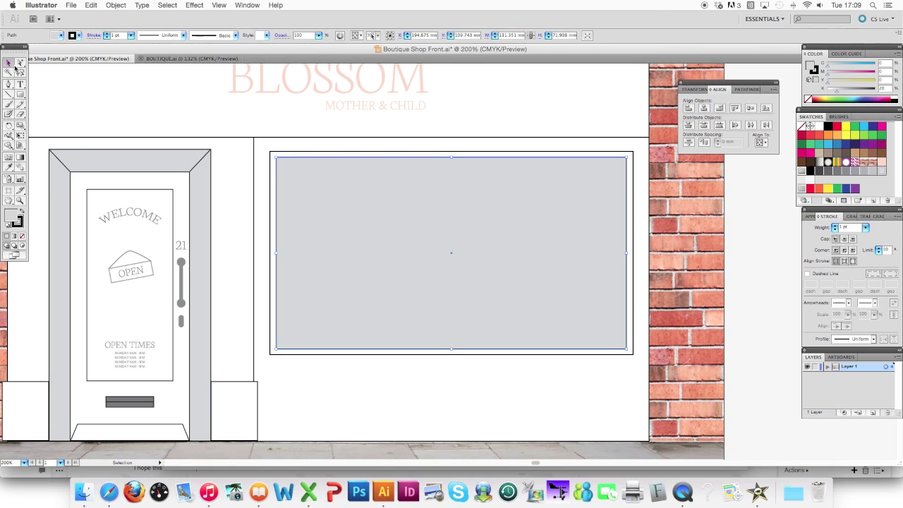
shift+click(270, 163)
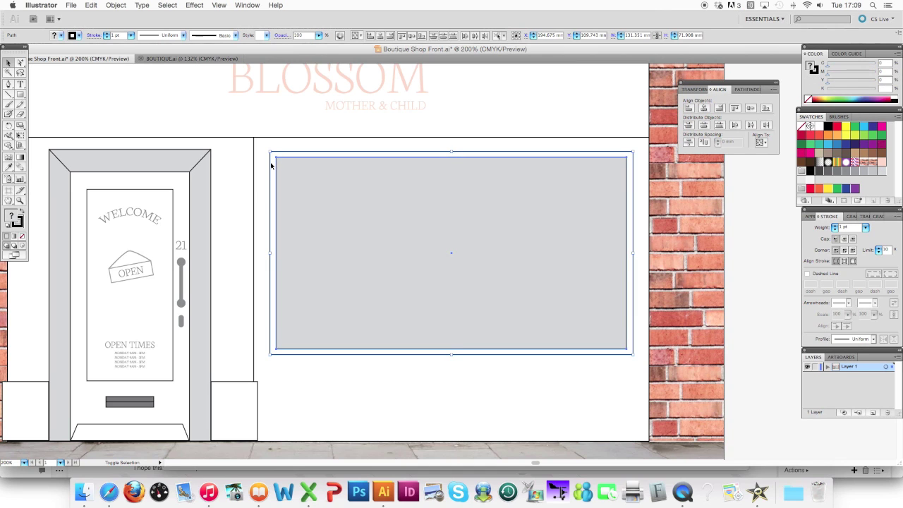
click(749, 109)
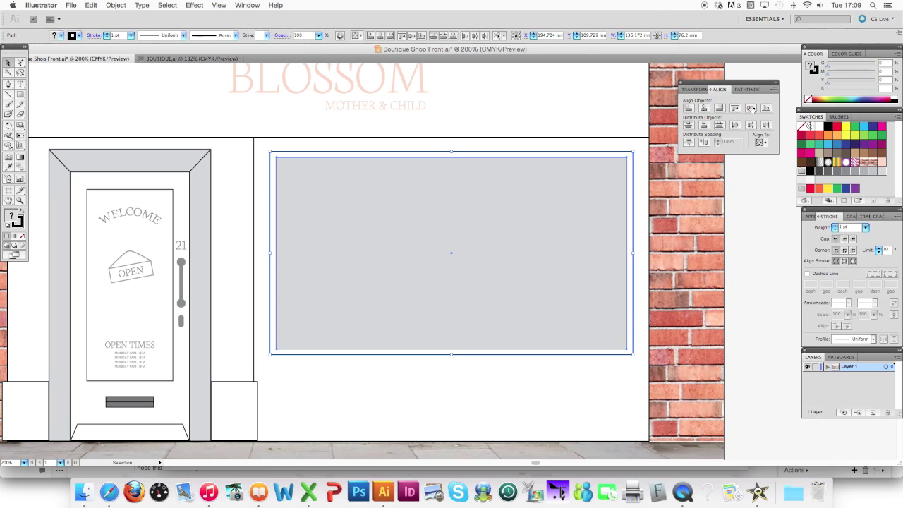
click(753, 199)
Step: Duplicate the grey window rectangle and scale the copy to about 123 by 64.7 mm inside it
click(483, 205)
key(super+c)
key(super+v)
drag(348, 221, 363, 220)
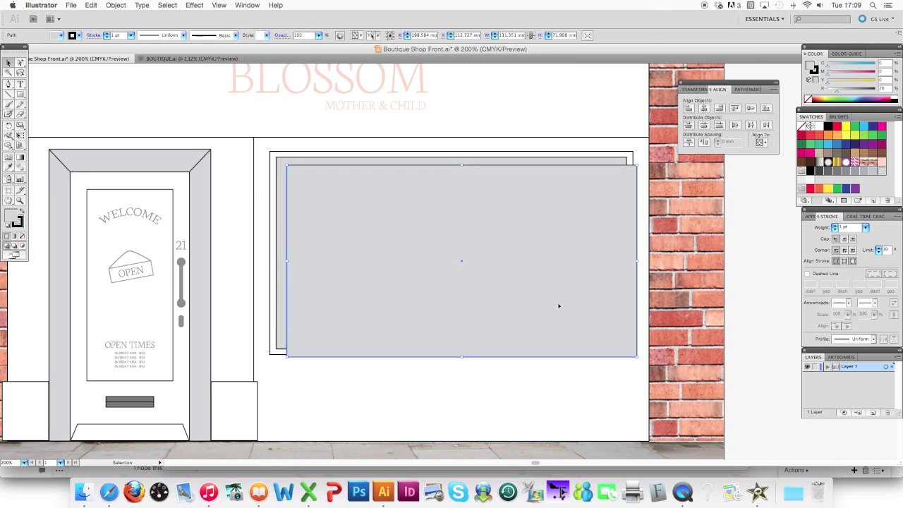
drag(636, 357, 613, 339)
key(super+z)
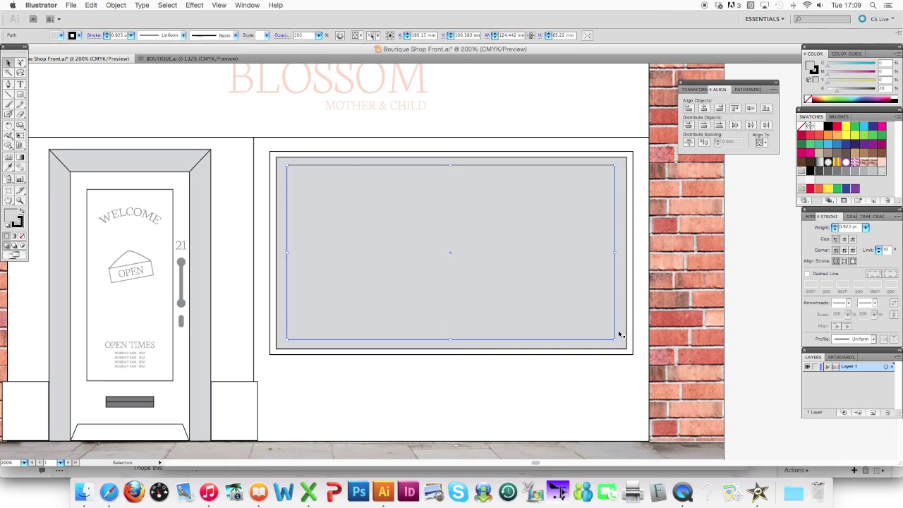
drag(450, 166, 451, 169)
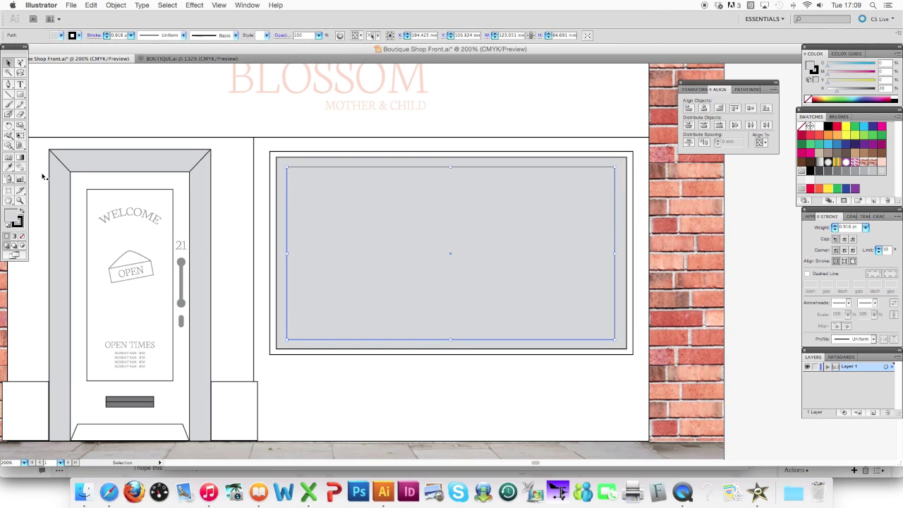
Step: Copy the outer rectangle's white fill onto the innermost one and centre all three window rectangles horizontally and vertically
click(8, 167)
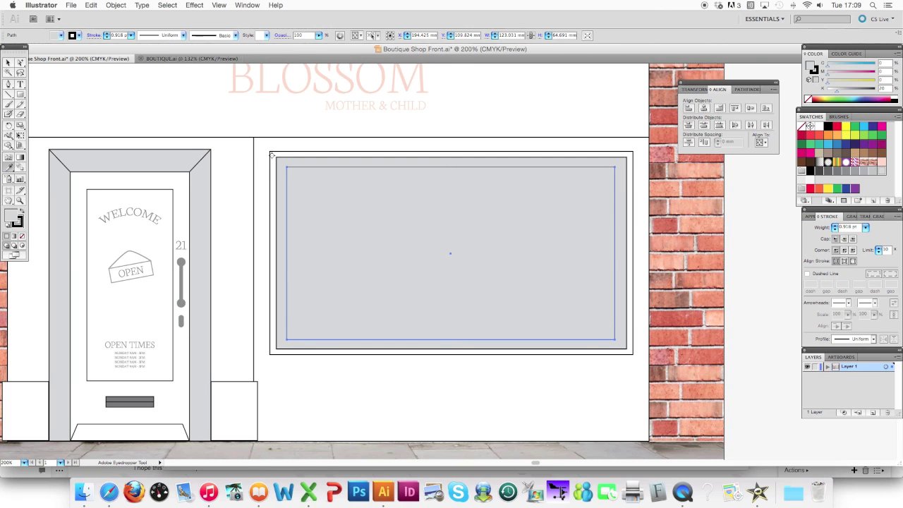
click(271, 154)
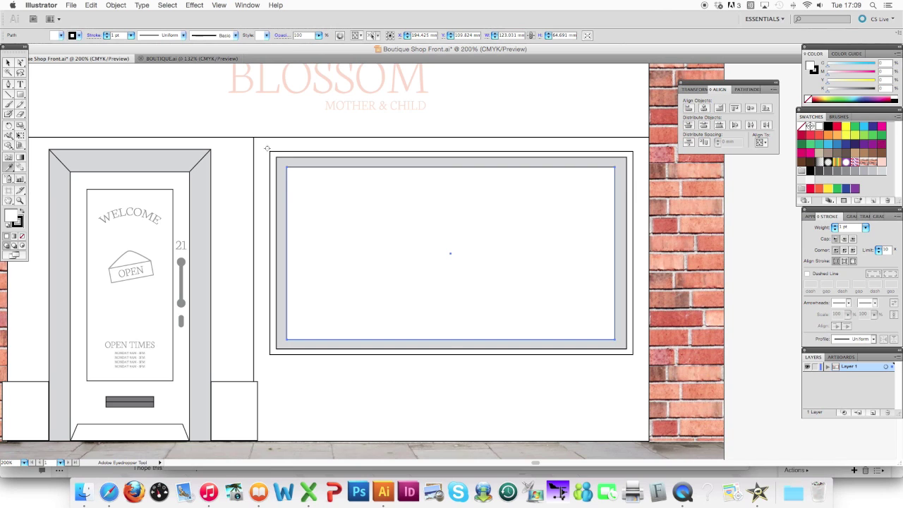
click(13, 65)
shift+click(292, 162)
shift+click(286, 154)
click(703, 108)
click(750, 108)
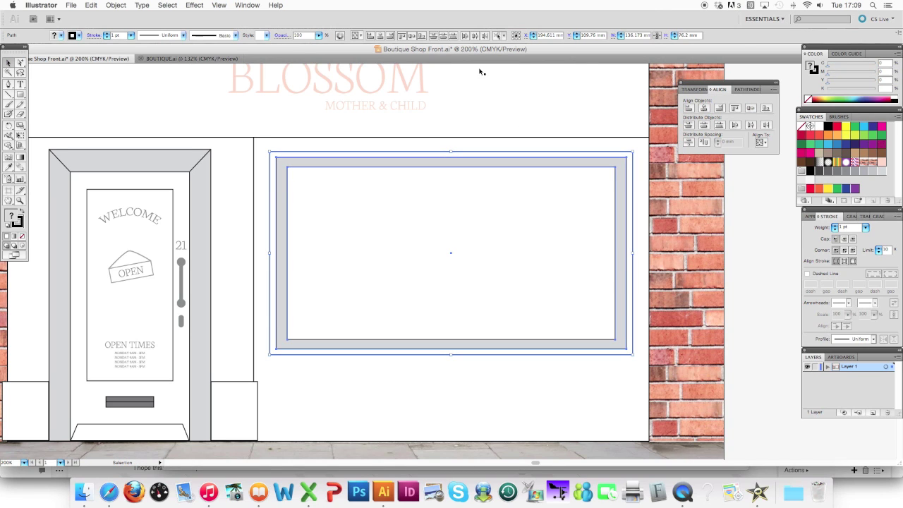
Step: Group the three window rectangles
click(115, 4)
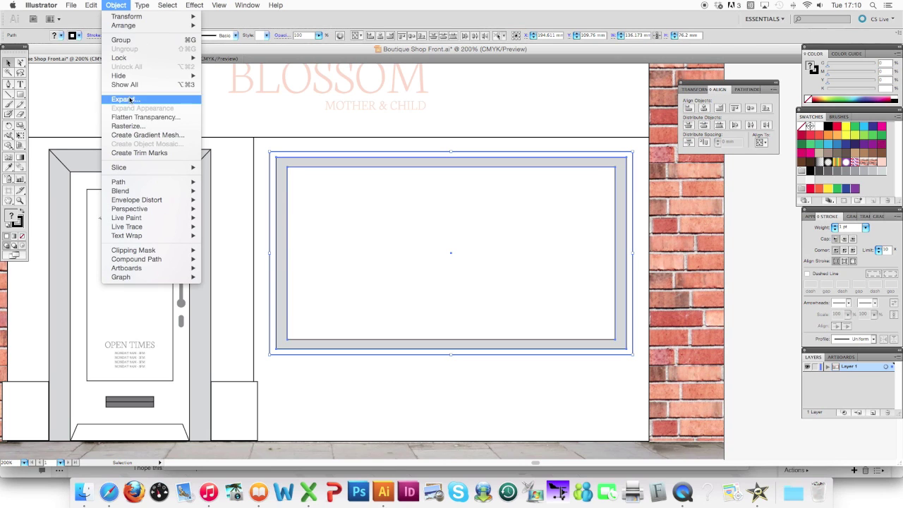
click(130, 41)
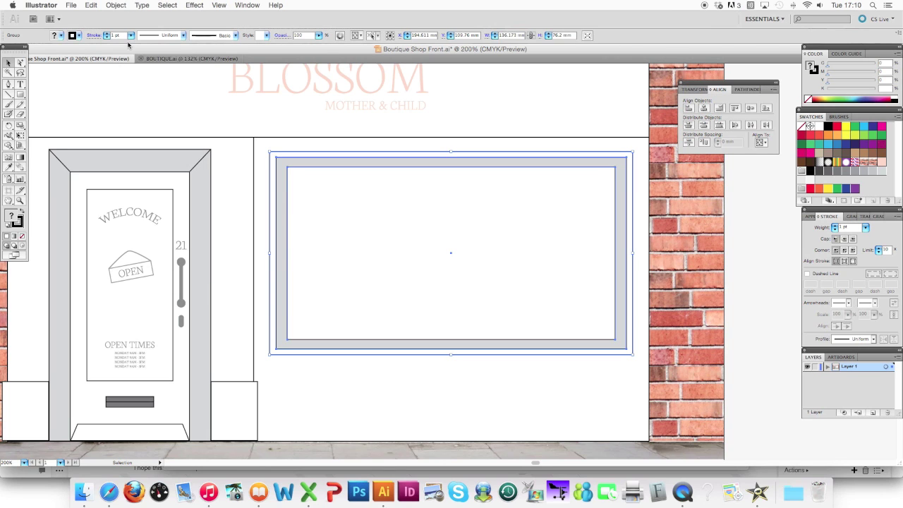
click(753, 241)
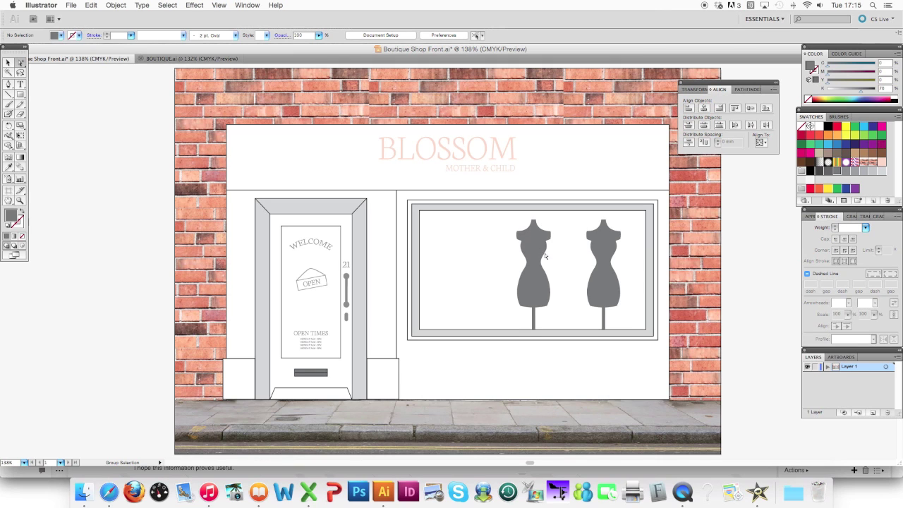
Step: Group the two grey mannequins with the shop window
click(537, 303)
click(612, 296)
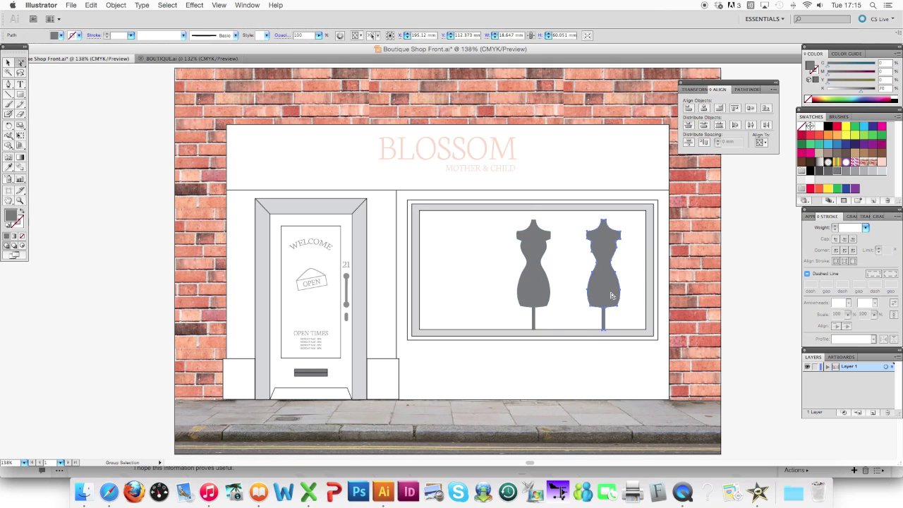
click(10, 63)
shift+click(526, 268)
shift+click(582, 252)
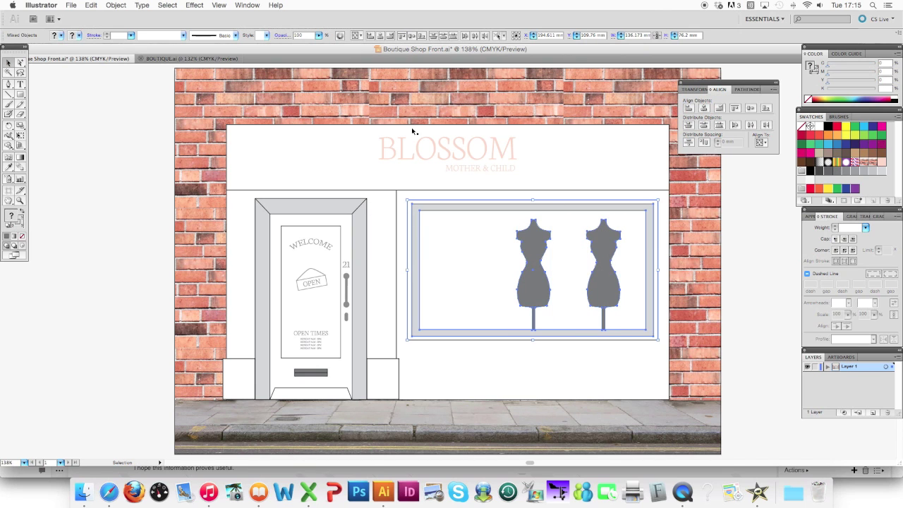
click(116, 4)
click(129, 36)
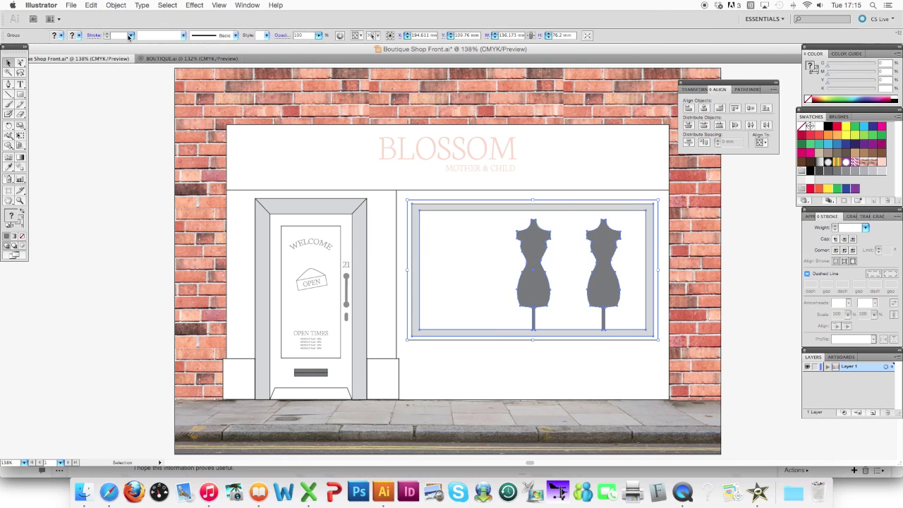
click(117, 177)
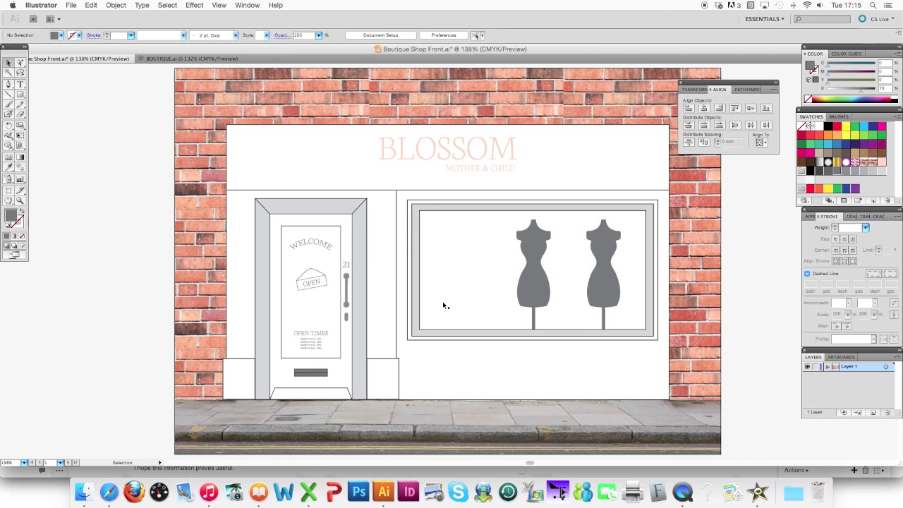
Step: Draw a circle about 32.7 mm across, fill it with the light pink swatch and place it left of the mannequins in the window
drag(21, 95, 46, 116)
drag(71, 211, 128, 269)
click(883, 164)
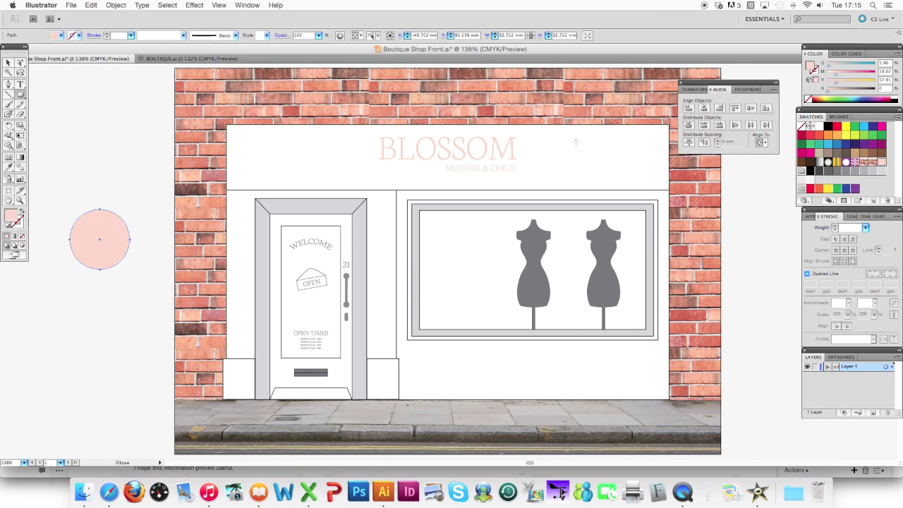
click(8, 62)
drag(108, 240, 465, 291)
click(106, 297)
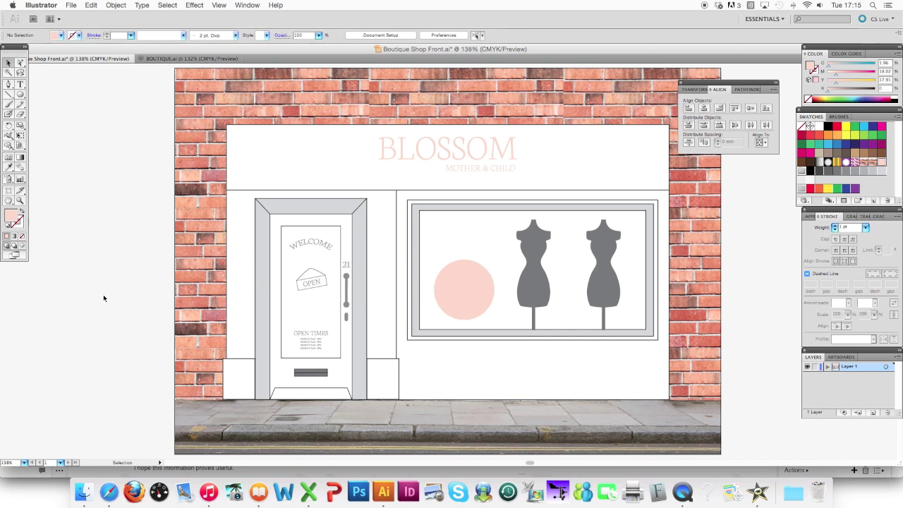
Step: Paste the "10% OFF OPENING SALE" text onto the pink circle and centre the two on each other
key(super+v)
drag(445, 254, 459, 281)
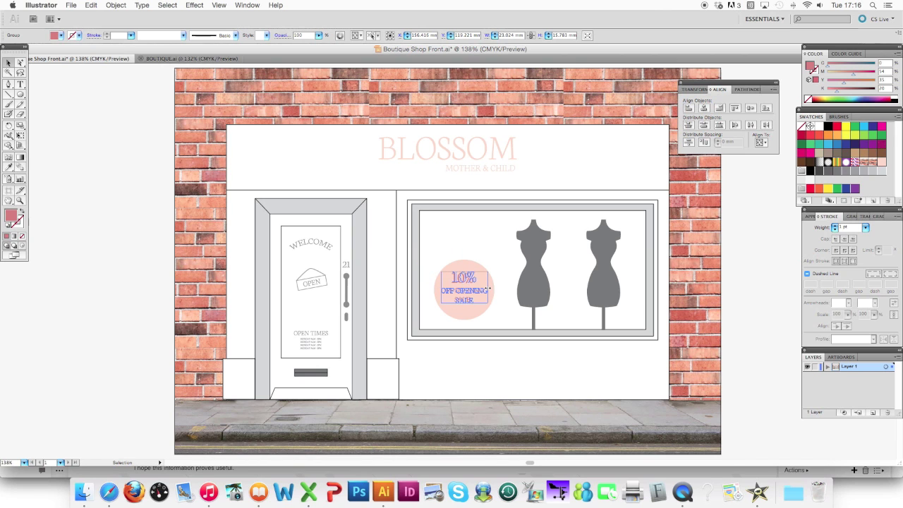
shift+click(466, 267)
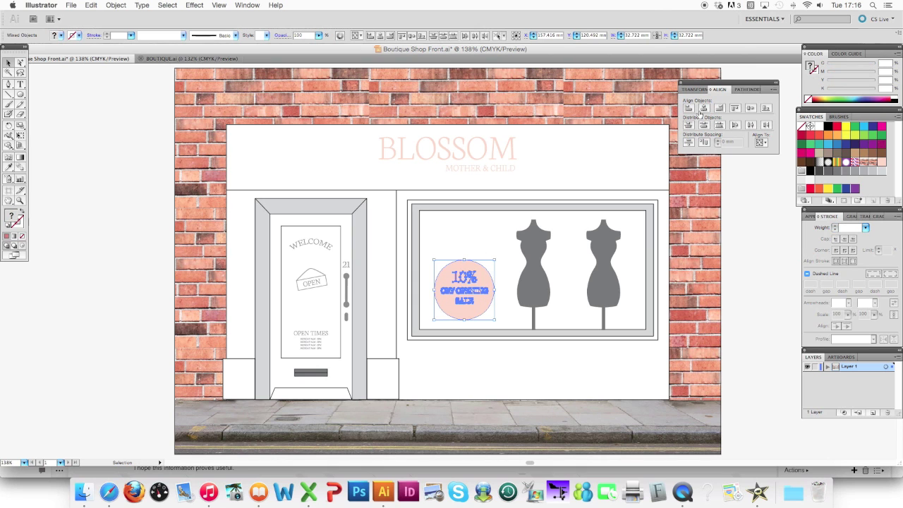
click(750, 108)
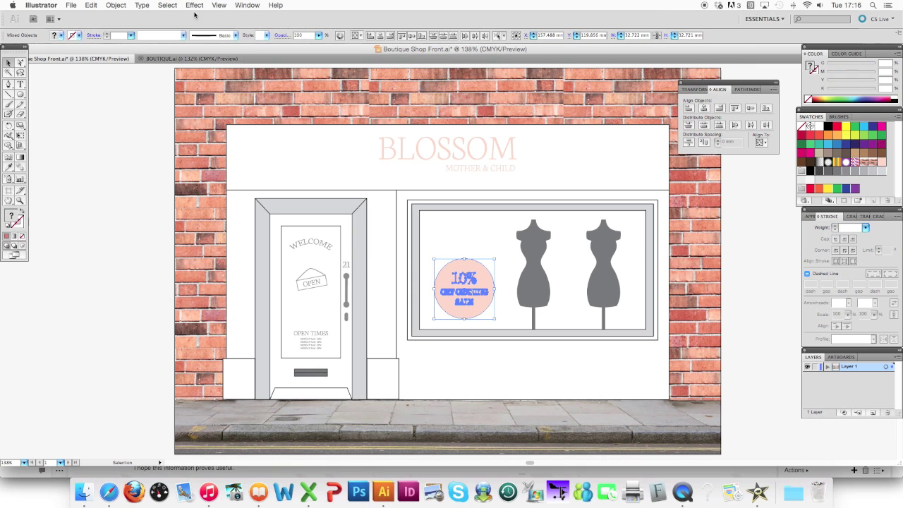
Step: Group the pink circle with its sale text and scale the sticker down slightly in the window
click(117, 5)
click(130, 40)
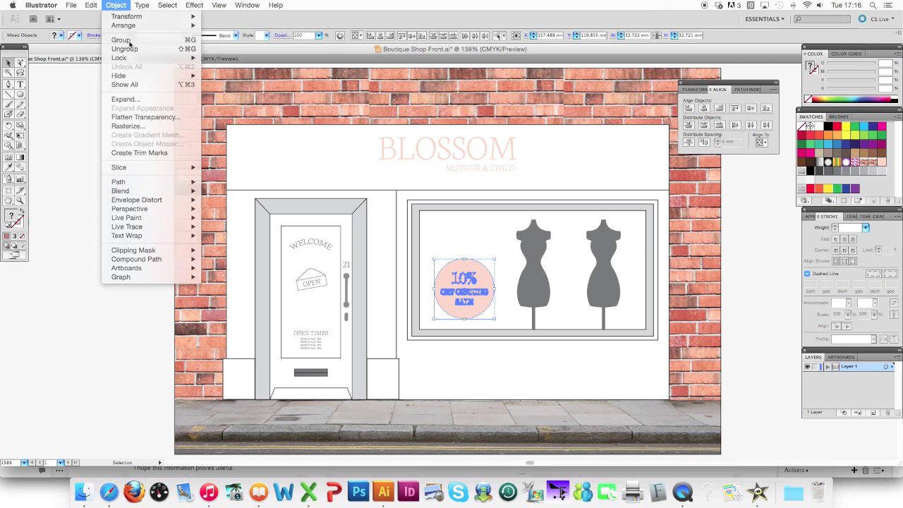
drag(464, 261, 464, 268)
click(747, 285)
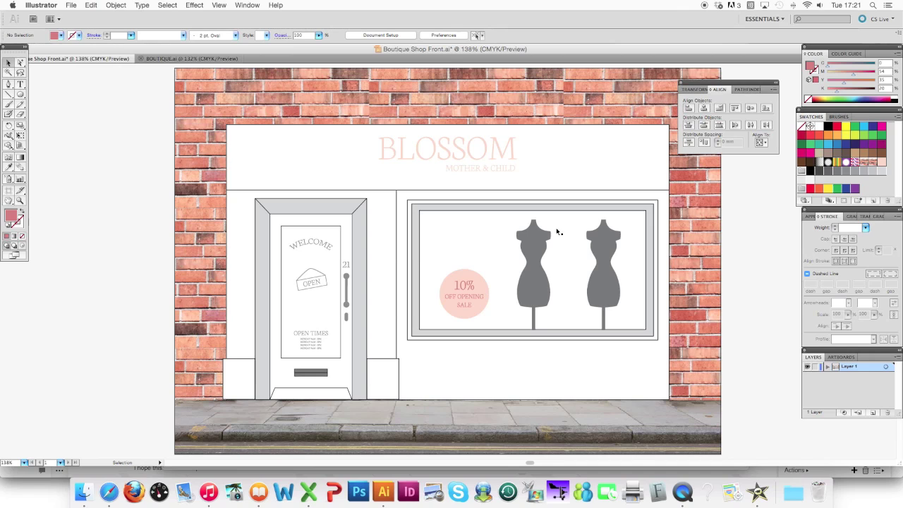
Step: Draw a borderless 40% grey strip about 63.7 × 4.3 mm across the lower left of the display window
click(20, 95)
drag(21, 95, 38, 96)
click(863, 172)
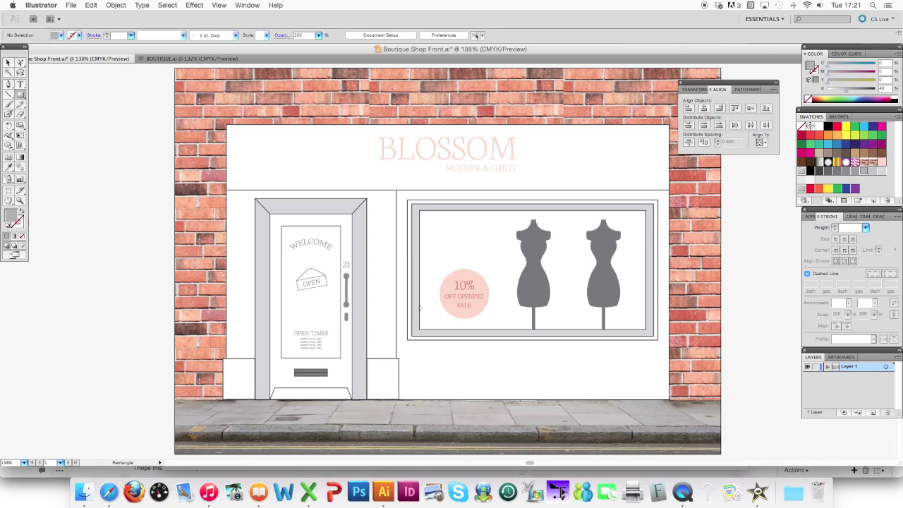
drag(421, 308, 539, 312)
click(19, 222)
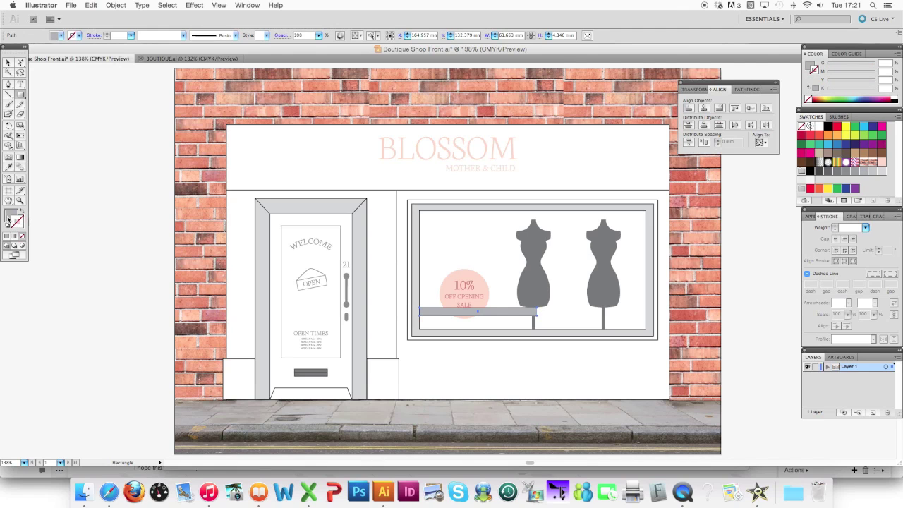
Step: Set the grey strip's opacity to 13%
click(862, 216)
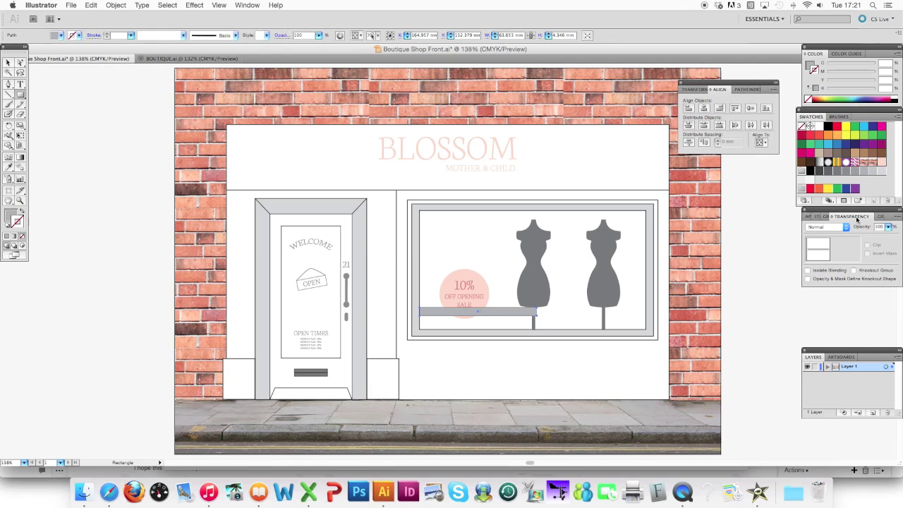
click(247, 5)
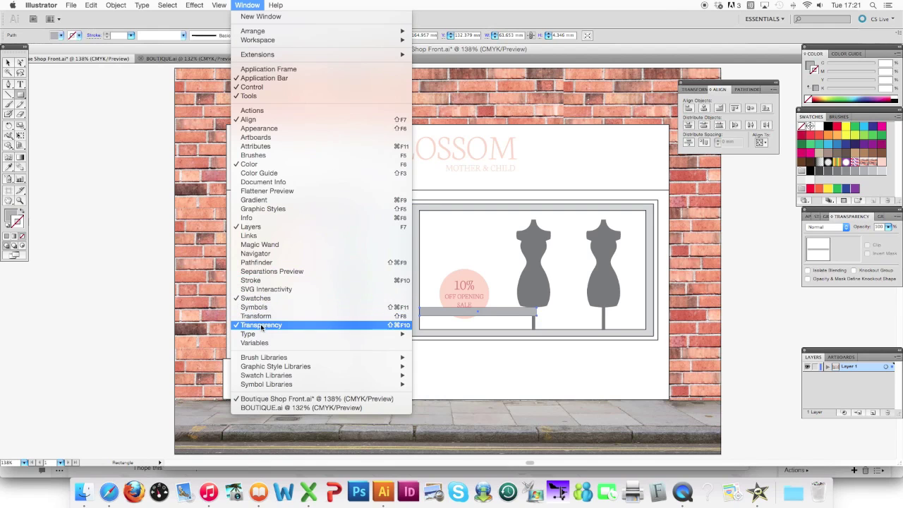
click(261, 325)
click(888, 227)
drag(886, 237, 848, 239)
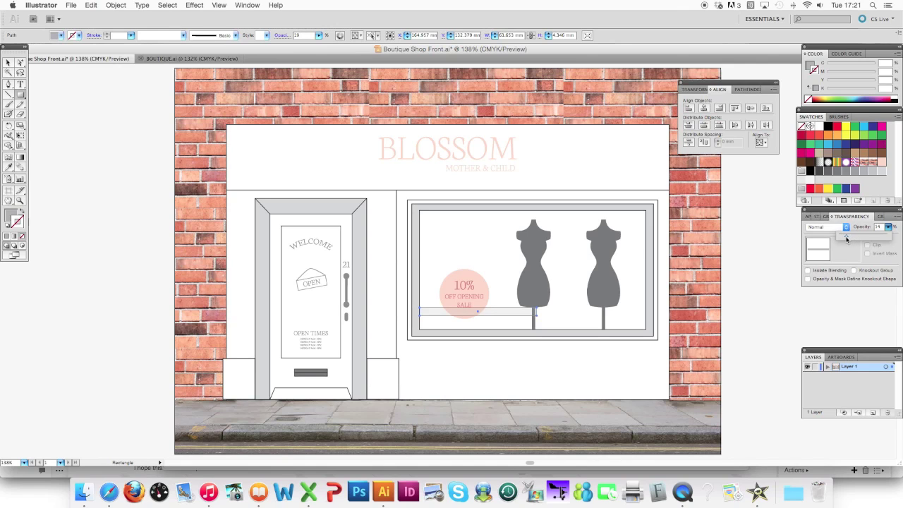
drag(845, 239, 845, 237)
Step: Raise only the strip's right end to the left mannequin's neck, making a diagonal glass reflection about 50.3 mm high
key(super+equal)
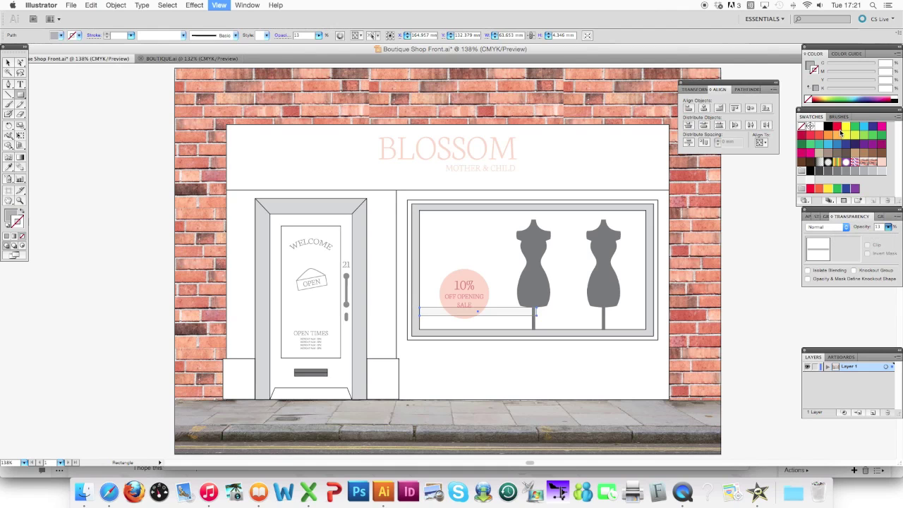
key(super+equal)
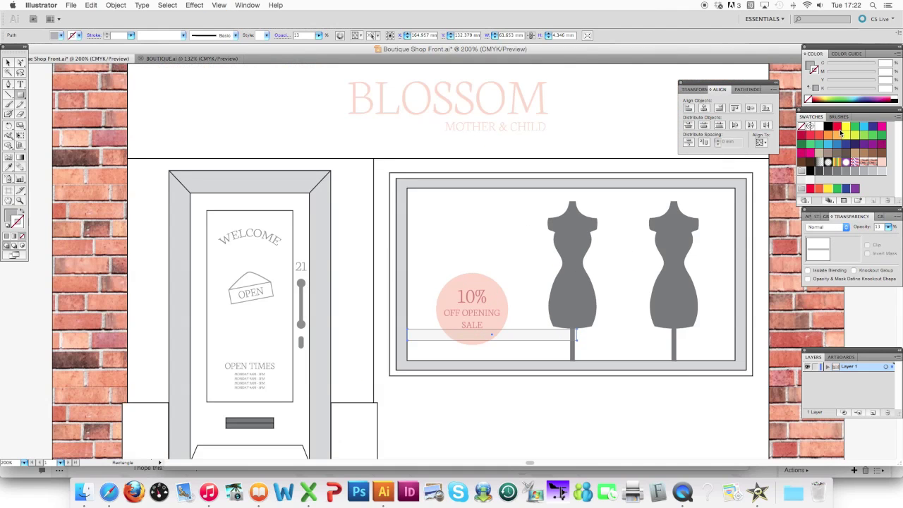
click(20, 63)
click(40, 124)
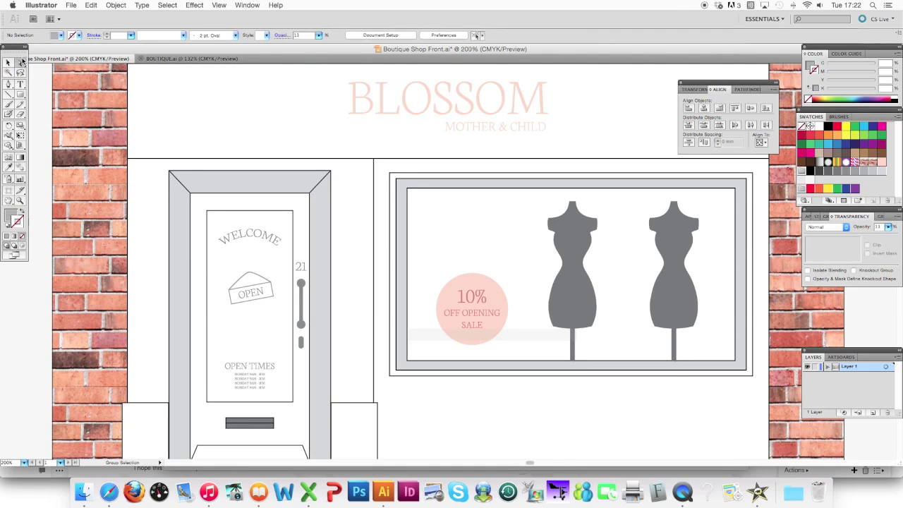
drag(21, 65, 40, 65)
key(super+equal)
scroll(557, 312, down, 3)
scroll(556, 312, right, 4)
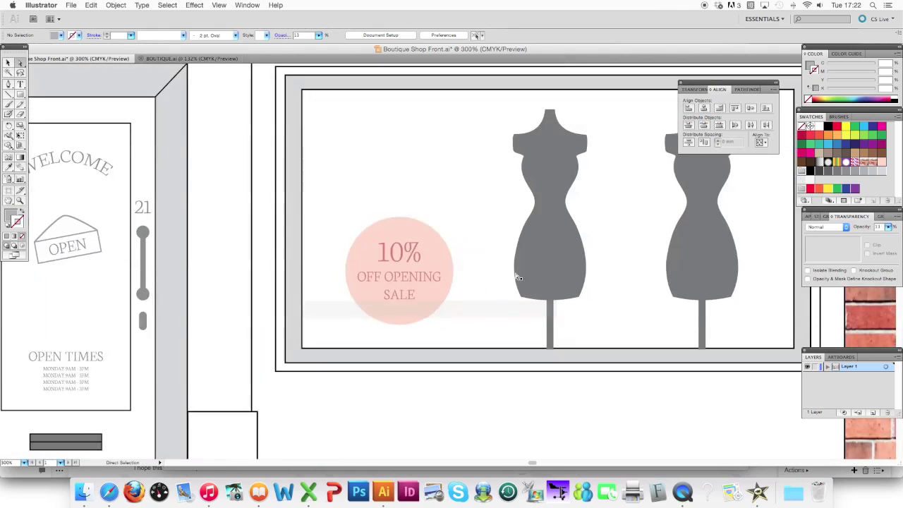
click(558, 311)
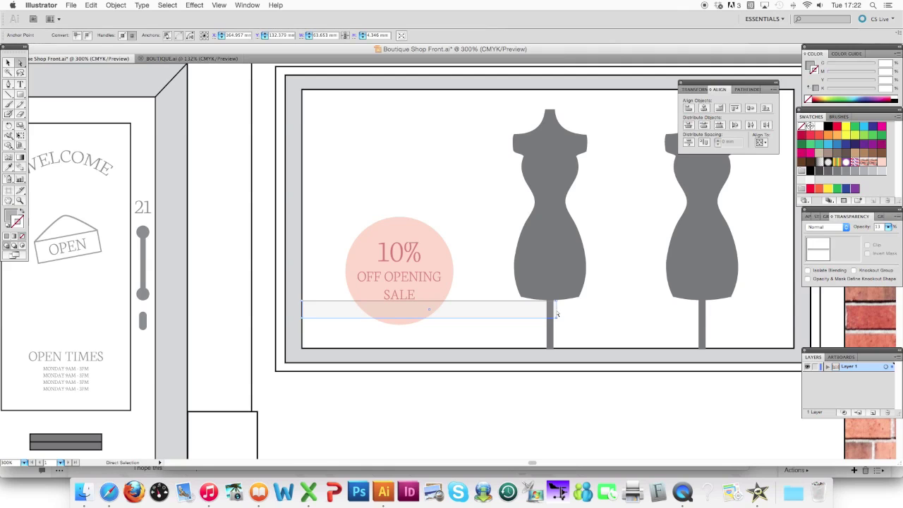
drag(556, 308, 514, 130)
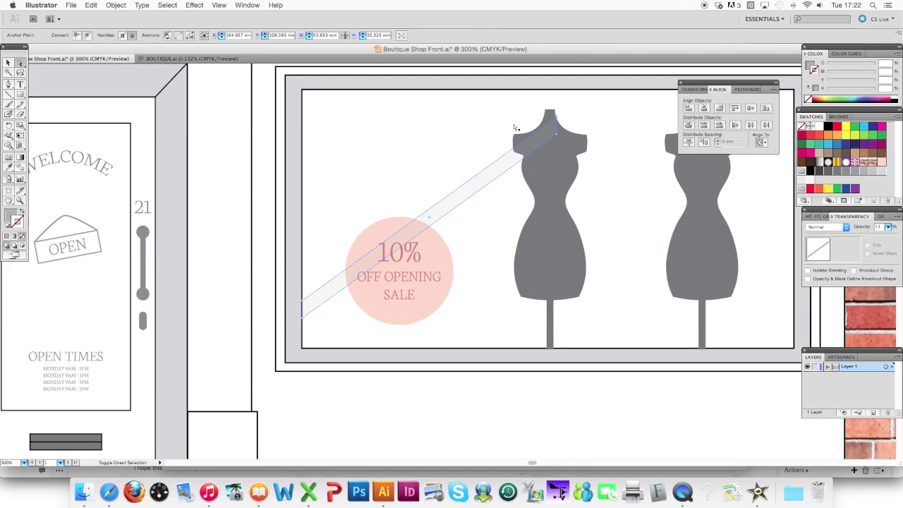
Step: Duplicate the diagonal reflection, place the copy above the original at the window's left edge, and scale it to about 39.6 mm wide
click(476, 204)
scroll(451, 208, right, 5)
scroll(452, 207, up, 2)
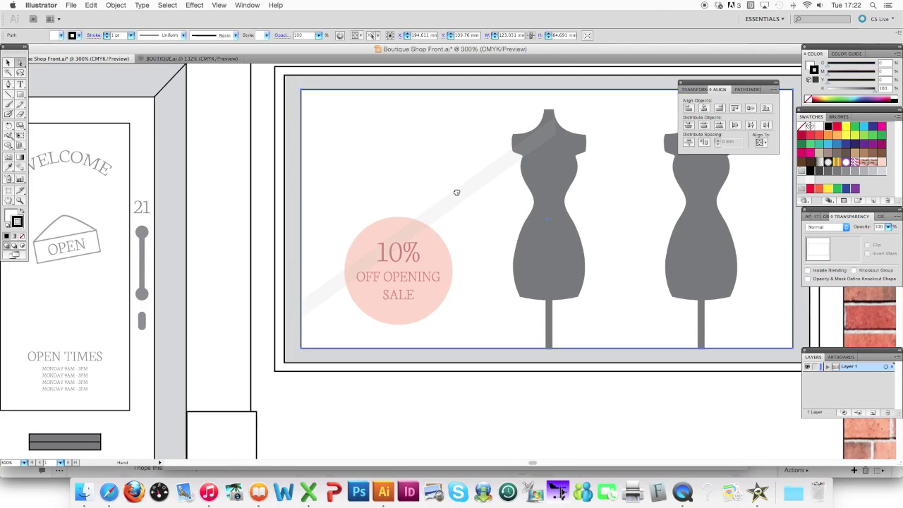
click(359, 237)
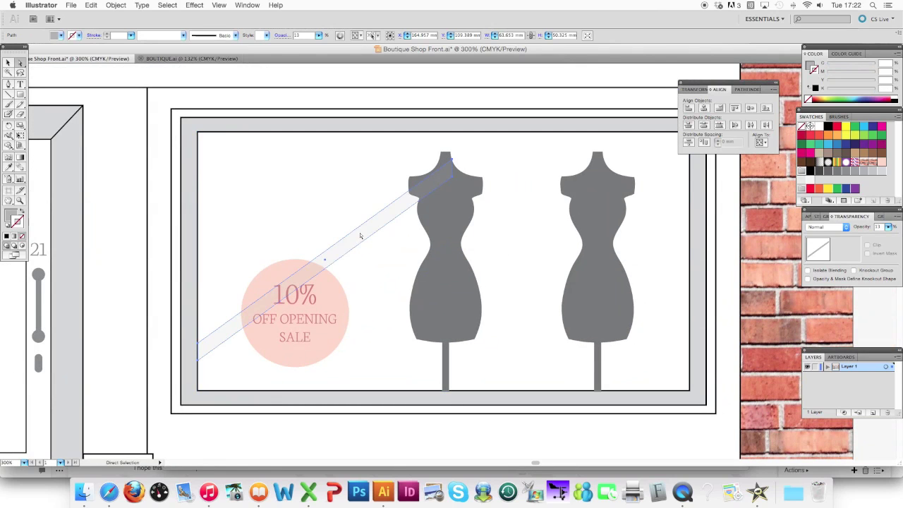
key(v)
key(super+c)
key(super+v)
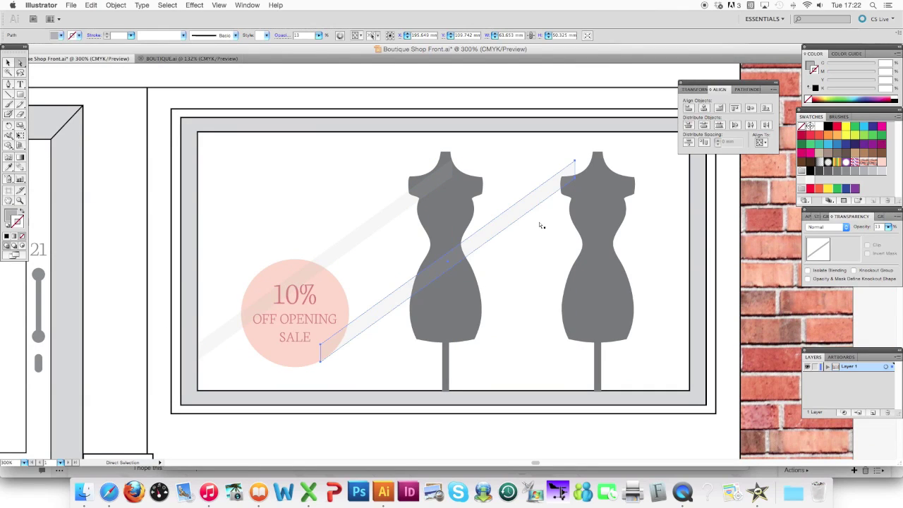
drag(389, 306, 268, 246)
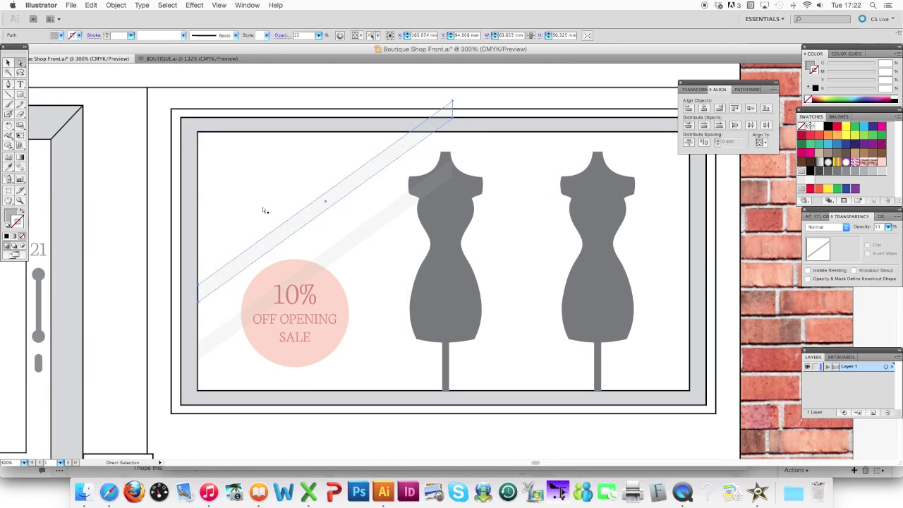
key(v)
drag(453, 101, 365, 176)
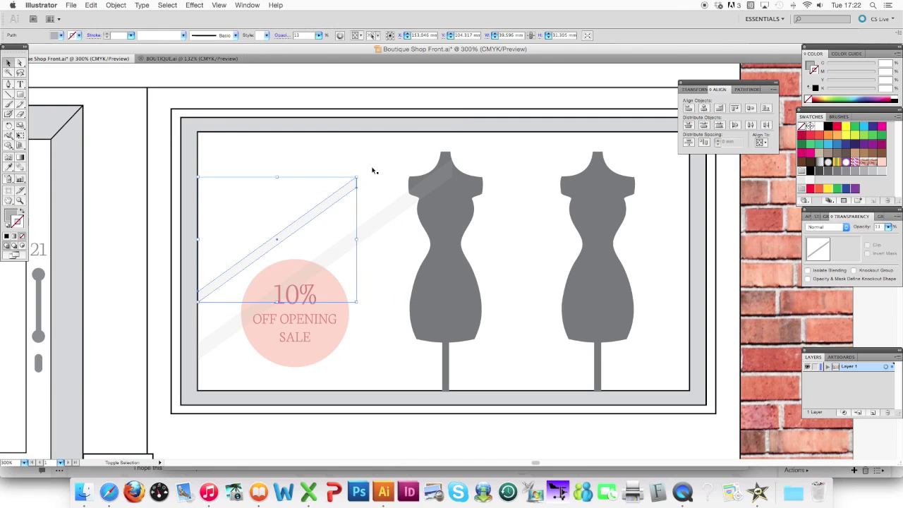
Step: Duplicate the reflection streaks and place the copies diagonally across the right mannequin side of the window
key(super+c)
key(super+v)
drag(478, 237, 639, 196)
drag(531, 282, 459, 338)
key(super+minus)
key(super+minus)
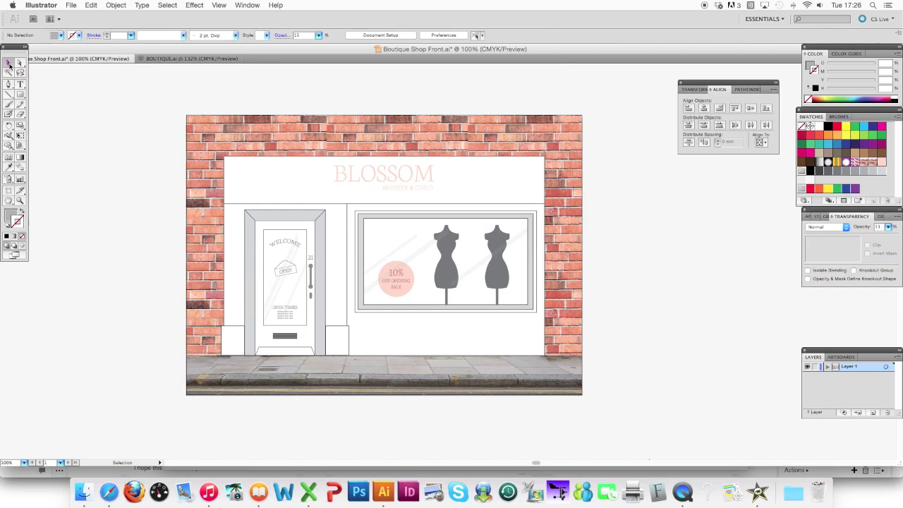
Step: Enlarge the BLOSSOM MOTHER & CHILD lettering proportionally about its centre on the fascia
click(371, 186)
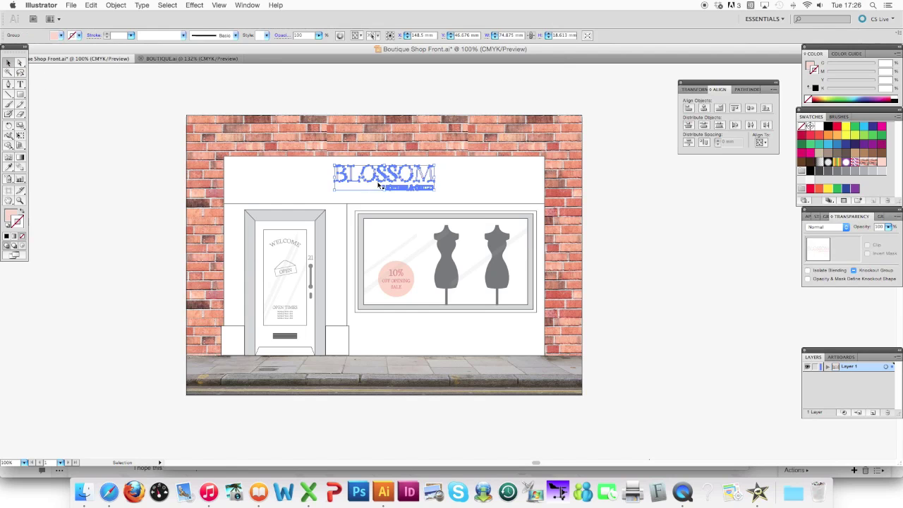
drag(385, 192, 384, 197)
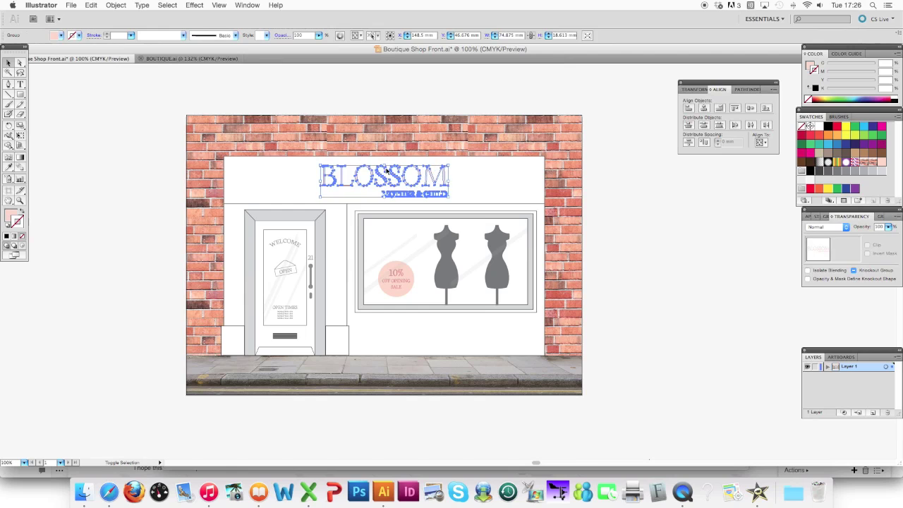
drag(384, 165, 386, 154)
click(399, 109)
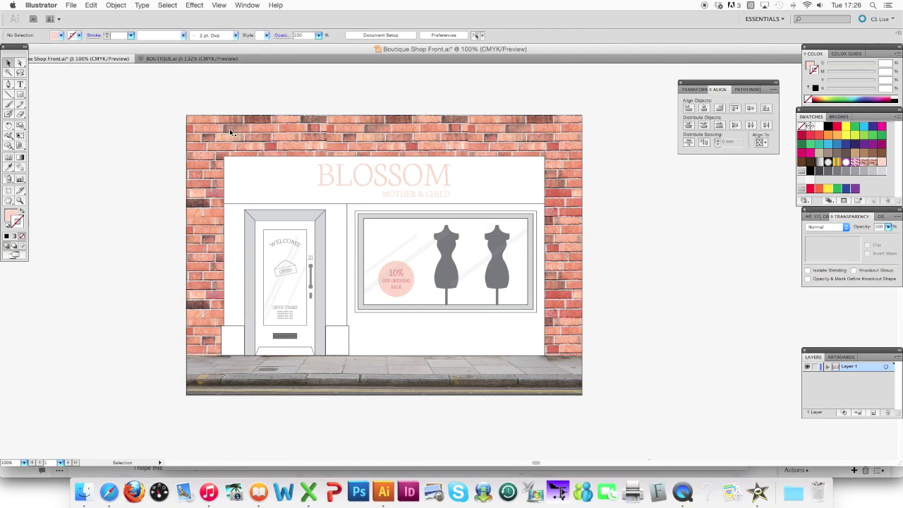
Step: Group all the shop front artwork, leaving out the brick wall and pavement background
drag(144, 95, 578, 357)
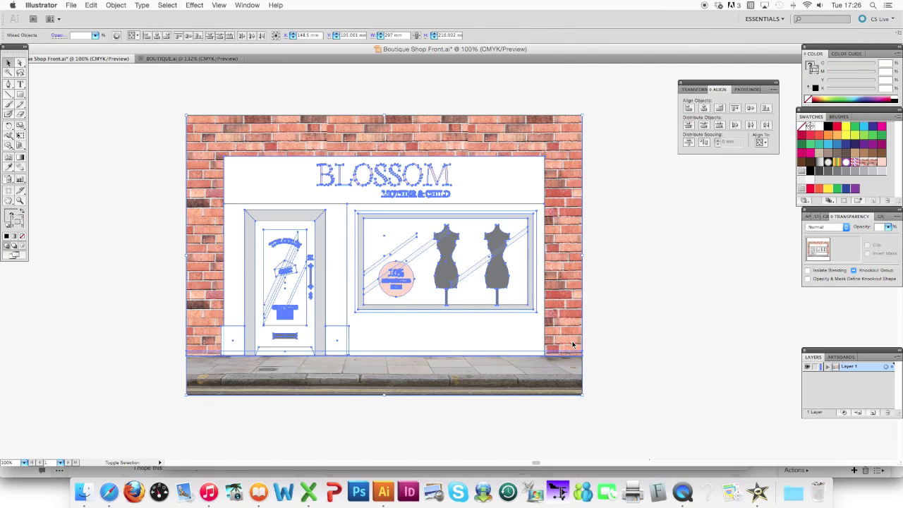
shift+click(572, 344)
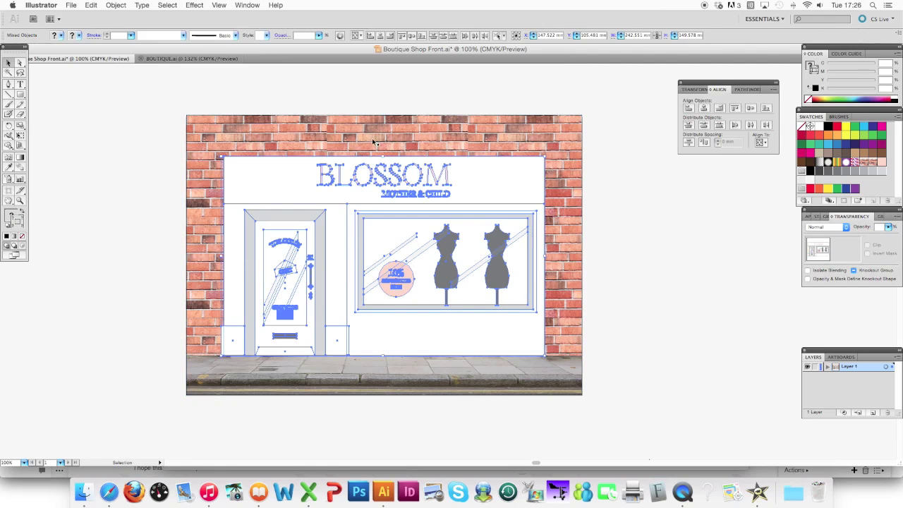
click(116, 5)
click(121, 40)
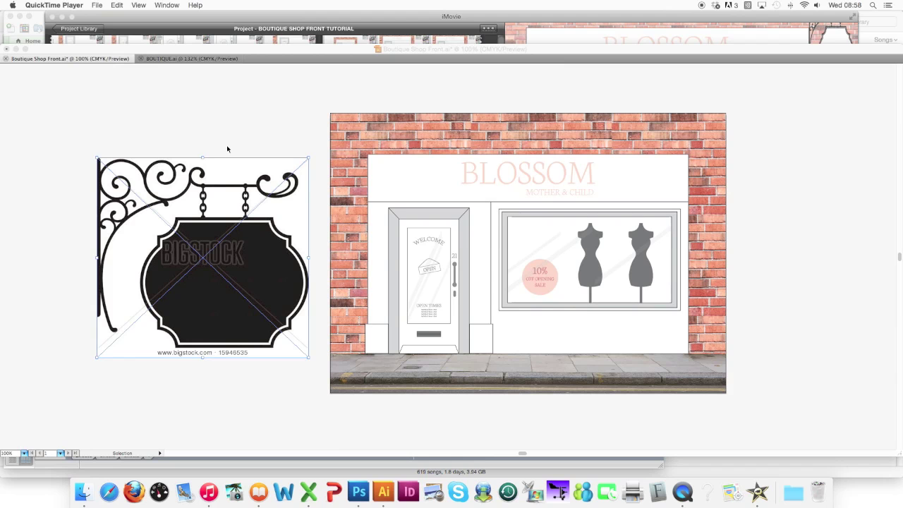
Step: Switch to Illustrator, embed the linked shop sign.jpg image and position it beside the artboard
click(228, 146)
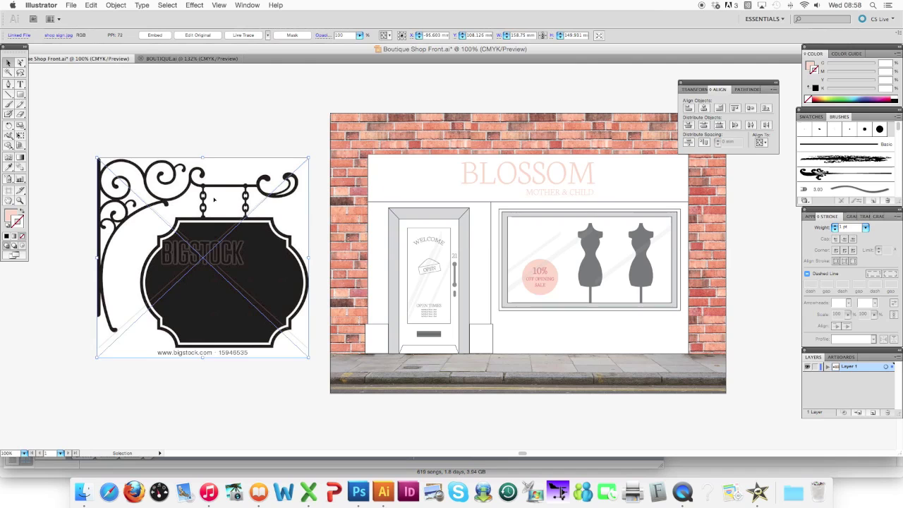
drag(203, 260, 200, 250)
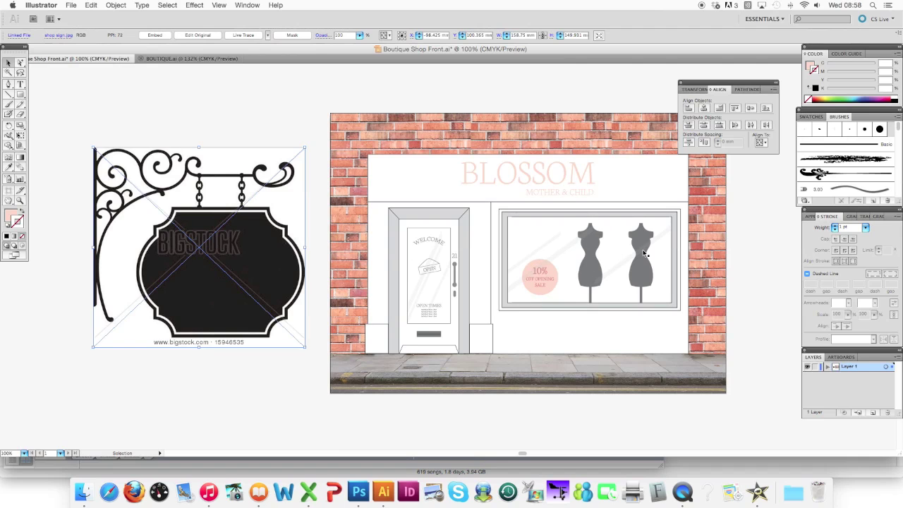
drag(203, 253, 211, 256)
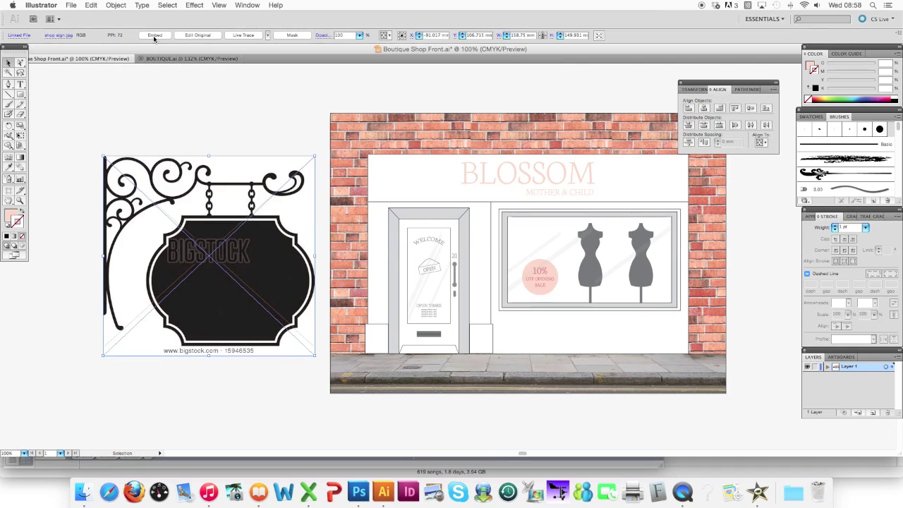
click(154, 35)
mouse_move(225, 238)
mouse_down()
mouse_move(223, 223)
mouse_move(218, 237)
mouse_up()
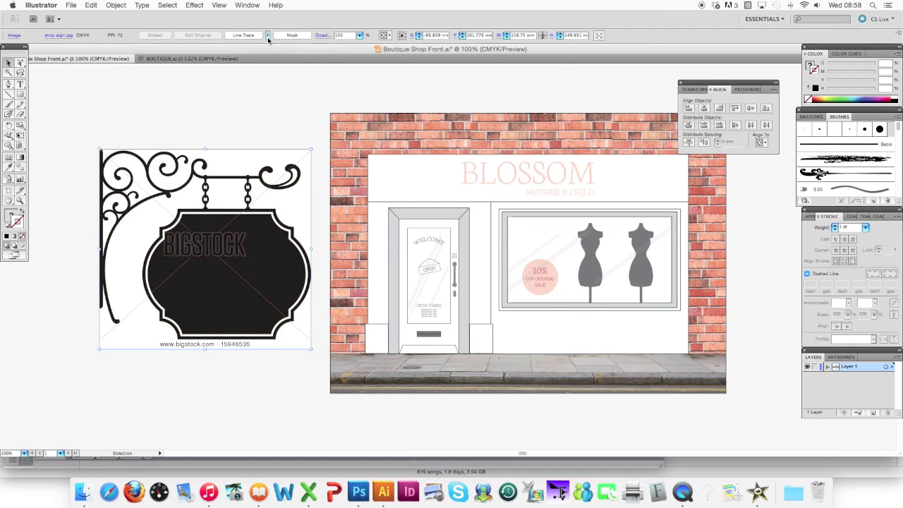
Step: Live Trace the sign image with the default preset in Black and White mode, and expand the tracing into paths
click(268, 36)
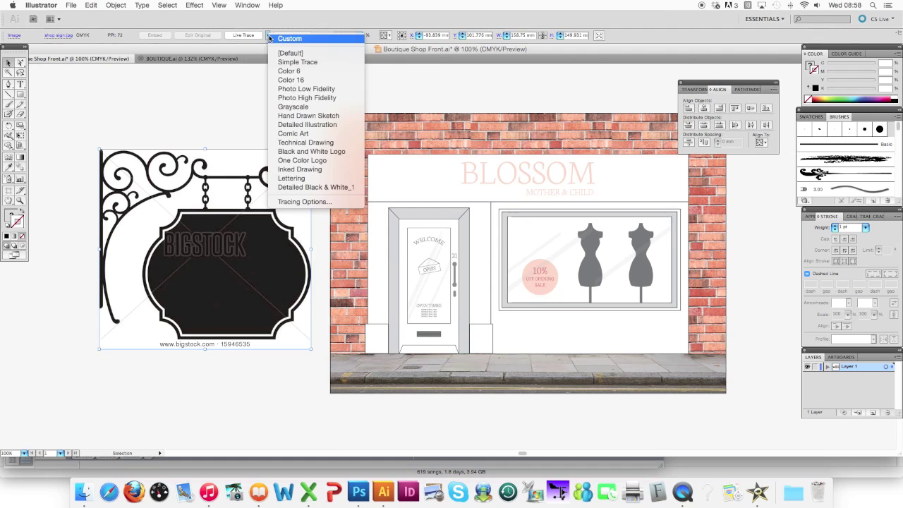
click(292, 204)
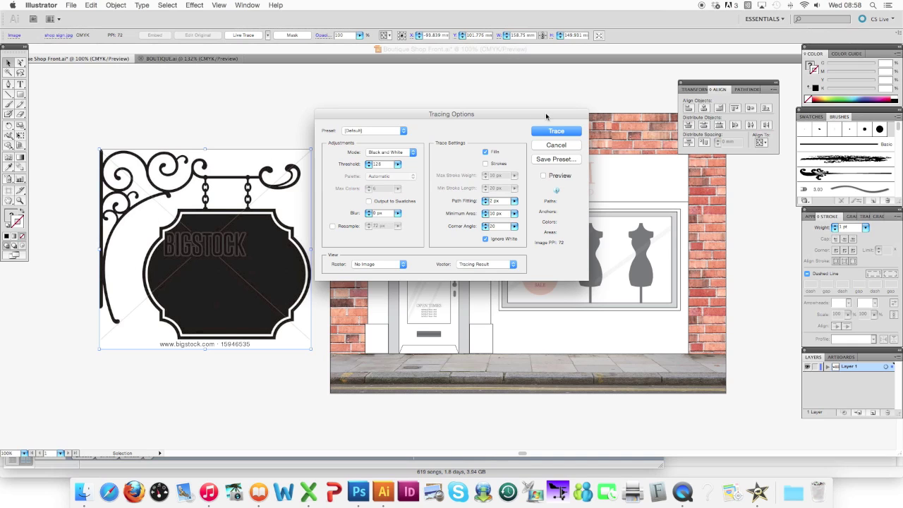
click(556, 131)
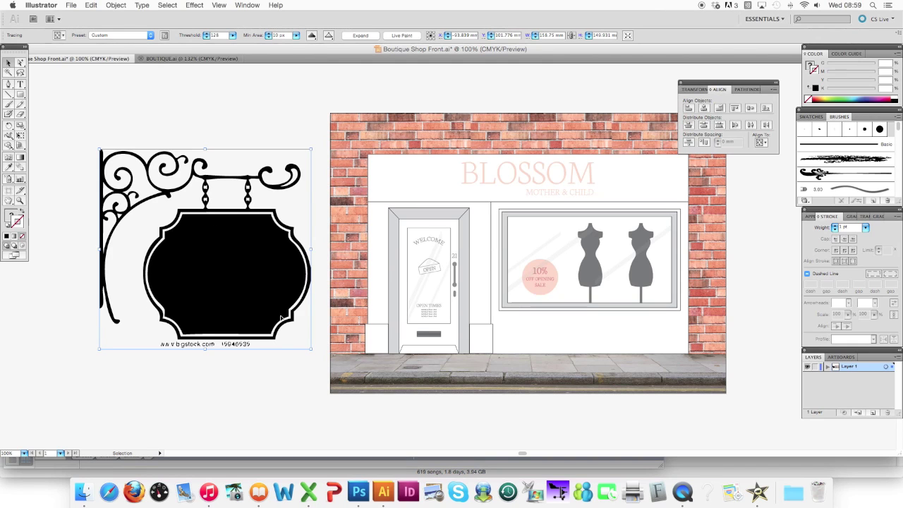
click(360, 36)
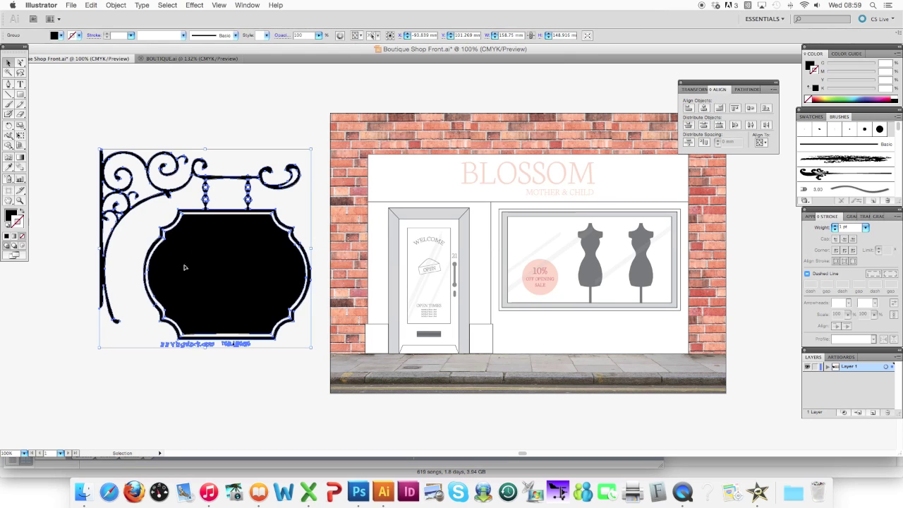
Step: Delete the traced watermark text below the hanging sign
click(21, 201)
drag(72, 141, 356, 368)
drag(20, 63, 39, 65)
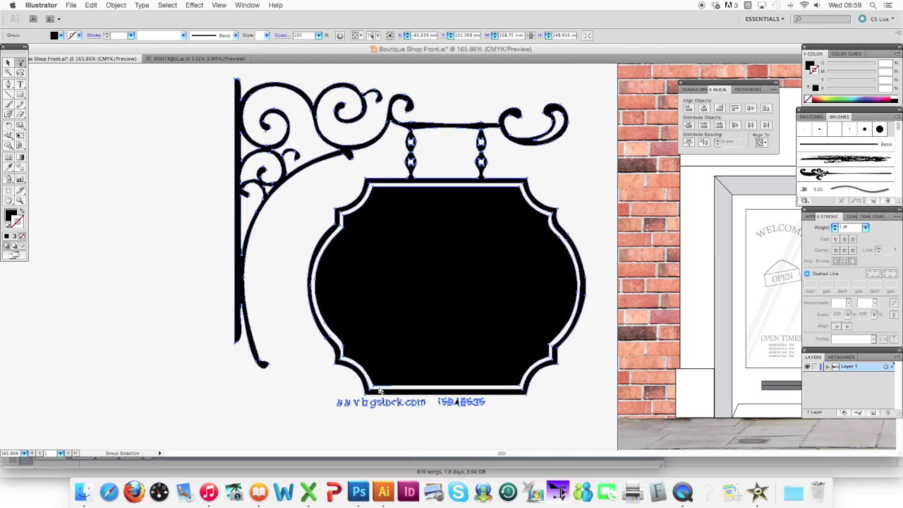
click(465, 425)
drag(489, 423, 392, 414)
drag(21, 64, 41, 75)
click(367, 373)
drag(329, 399, 500, 426)
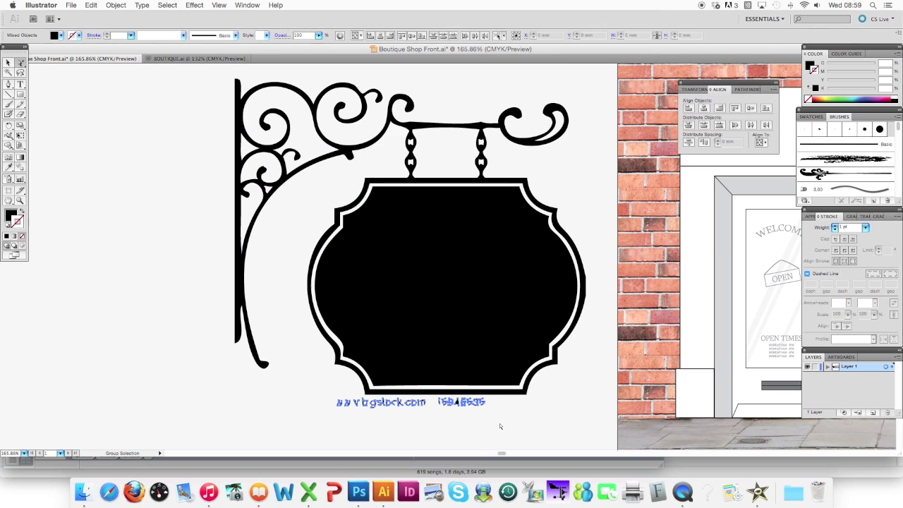
key(Delete)
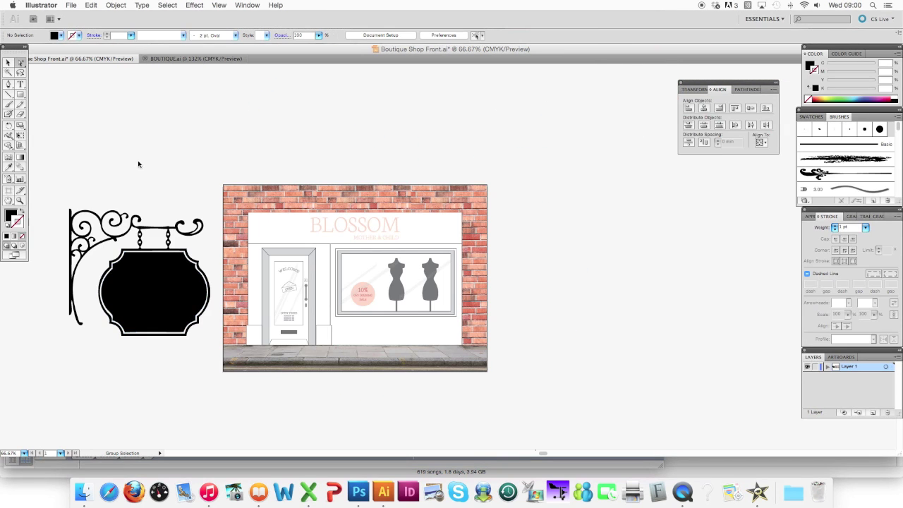
Step: Fill the hanging sign's black inner panel with white, keeping the ironwork and border black
drag(154, 196, 289, 177)
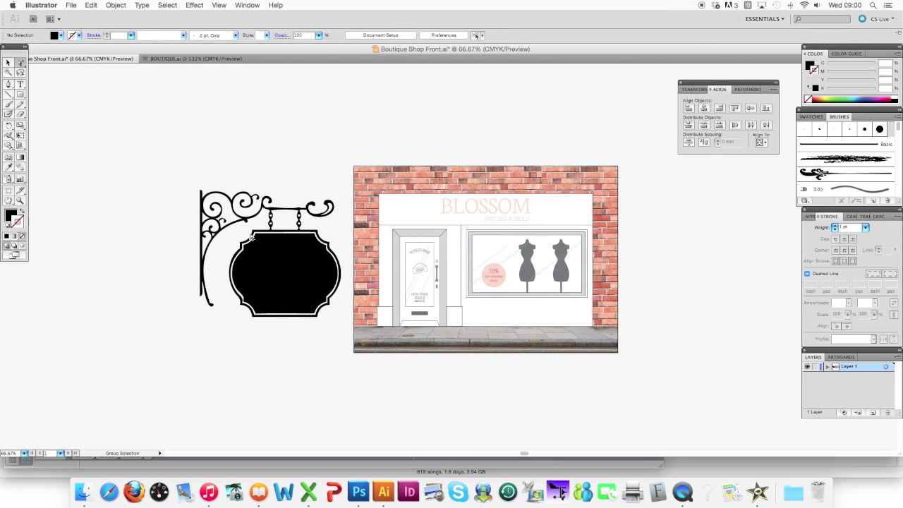
click(20, 64)
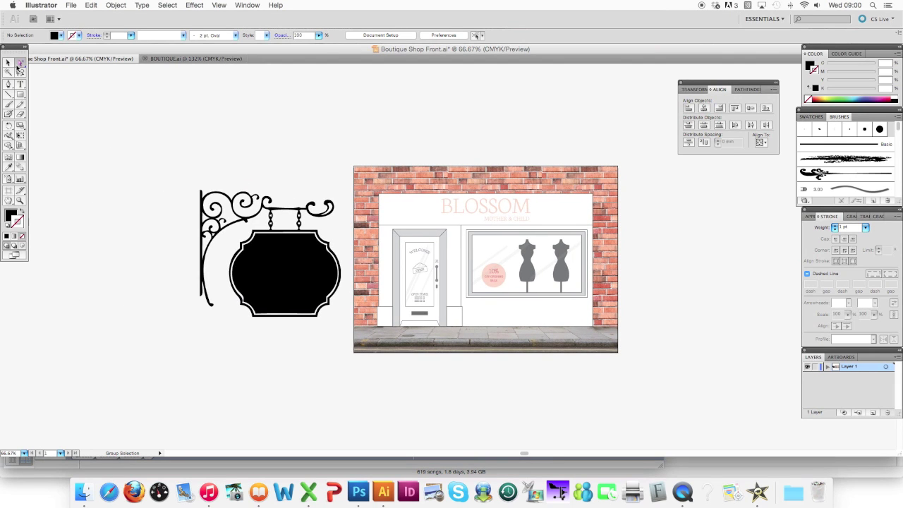
click(279, 278)
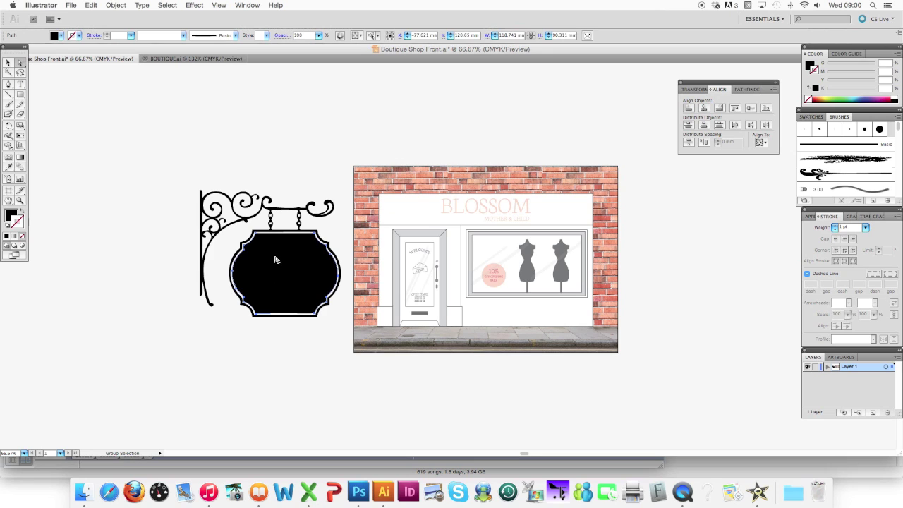
click(11, 215)
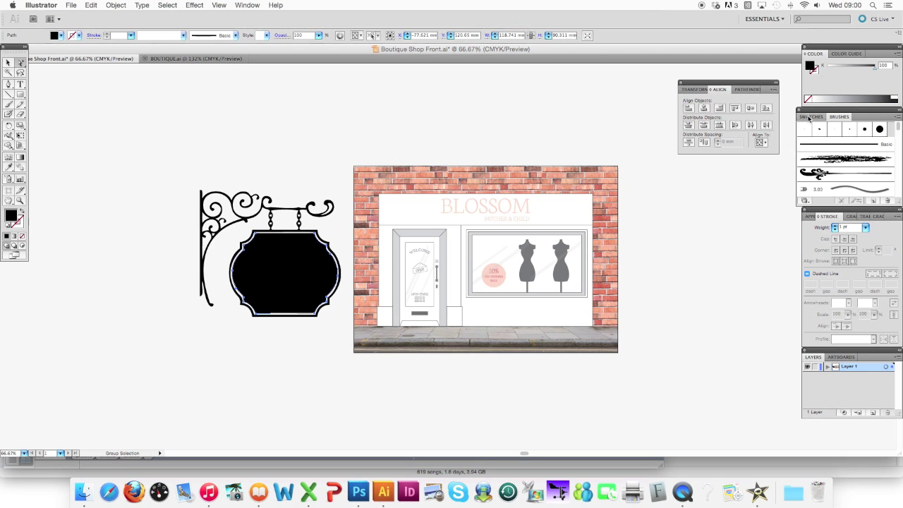
click(810, 117)
click(819, 126)
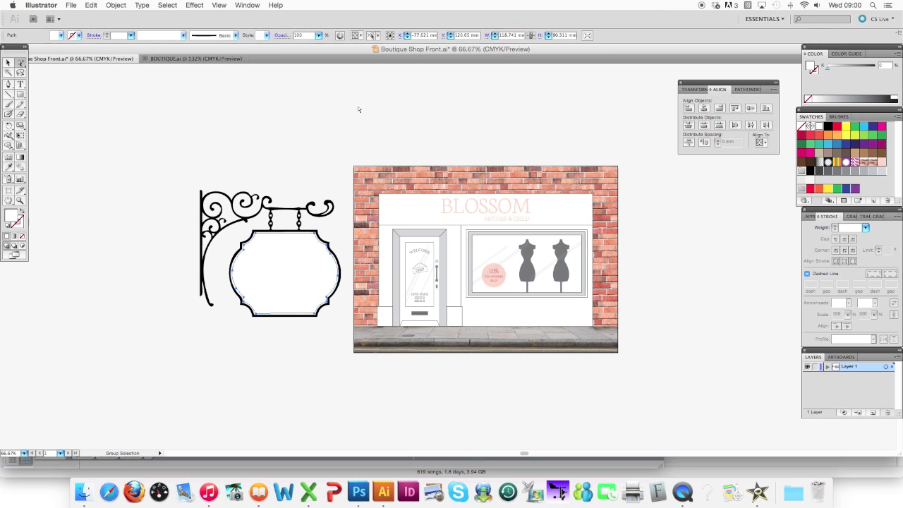
Step: Scale the whole hanging sign down proportionally to about 103 mm wide by 93 mm high
click(7, 63)
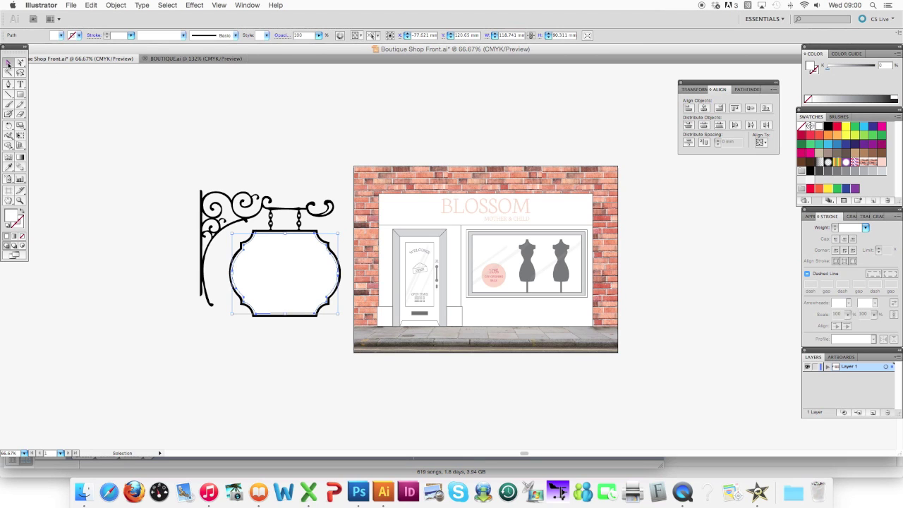
click(186, 161)
click(261, 271)
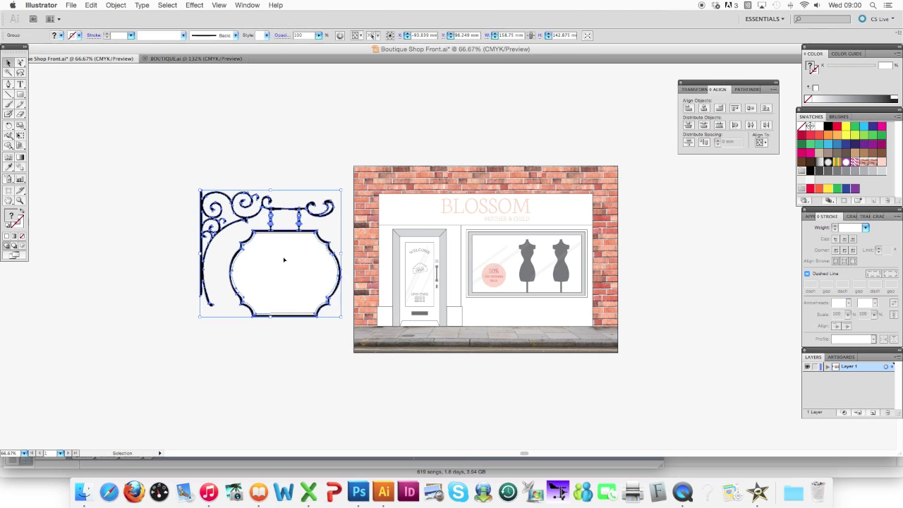
drag(271, 318, 271, 261)
Step: Duplicate the fascia's BLOSSOM MOTHER & CHILD lettering, shrink the copy to about 62 mm wide and place it on the hanging sign's white panel
click(469, 204)
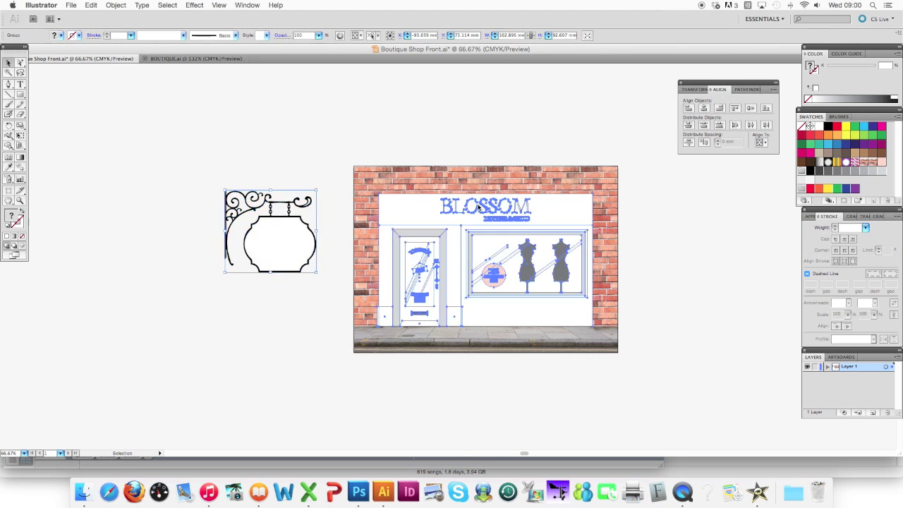
click(21, 62)
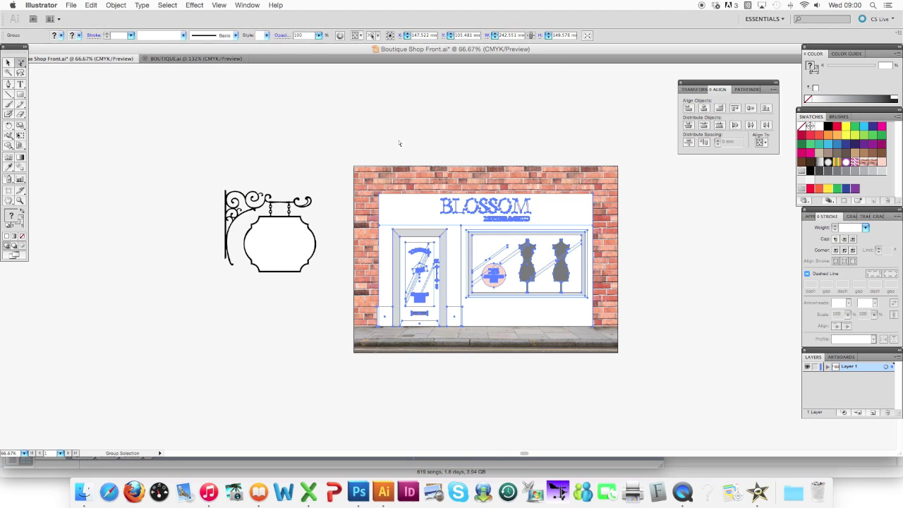
click(490, 164)
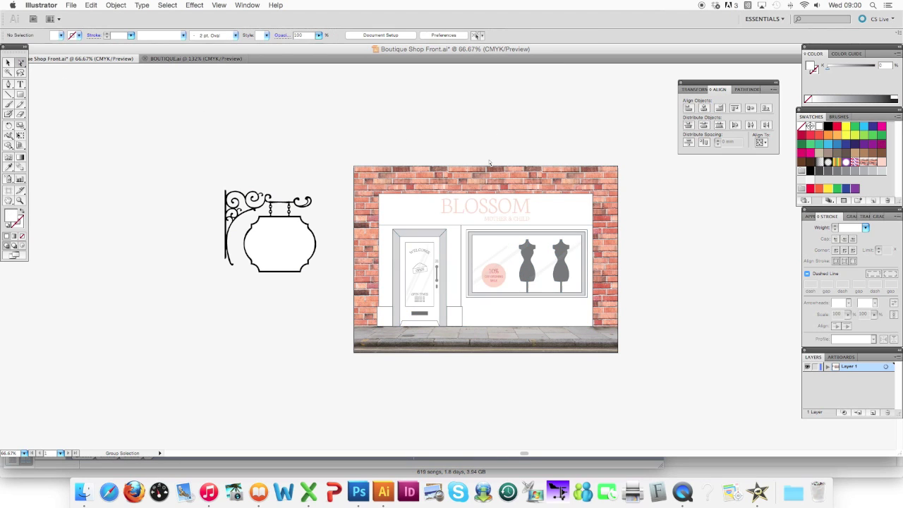
click(468, 212)
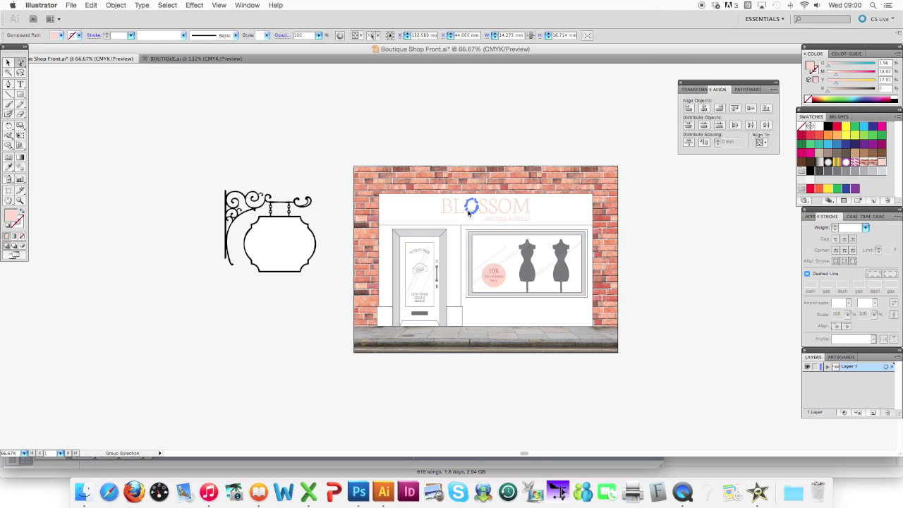
click(468, 212)
click(469, 213)
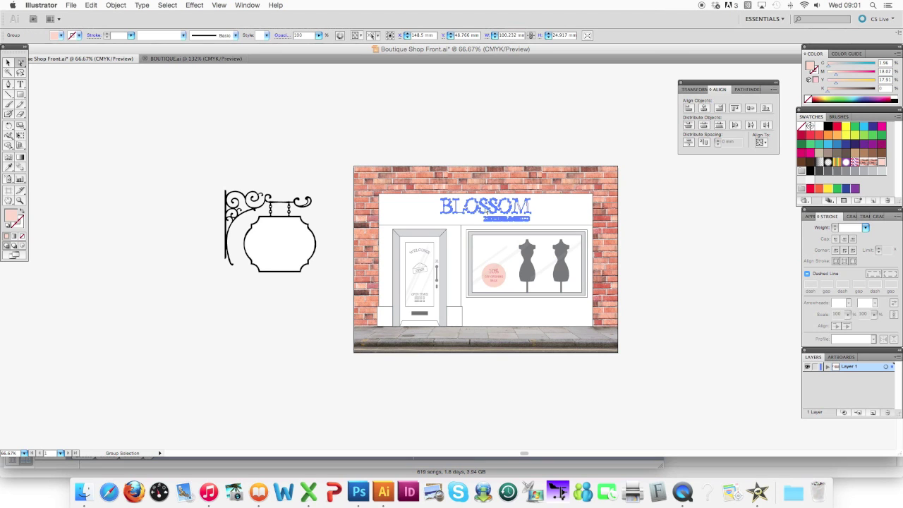
key(super+c)
key(super+v)
key(v)
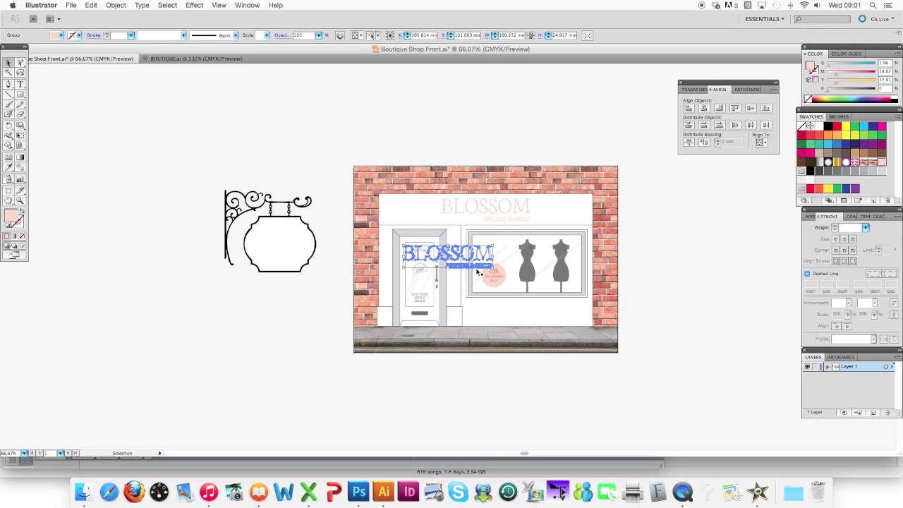
drag(469, 258, 306, 243)
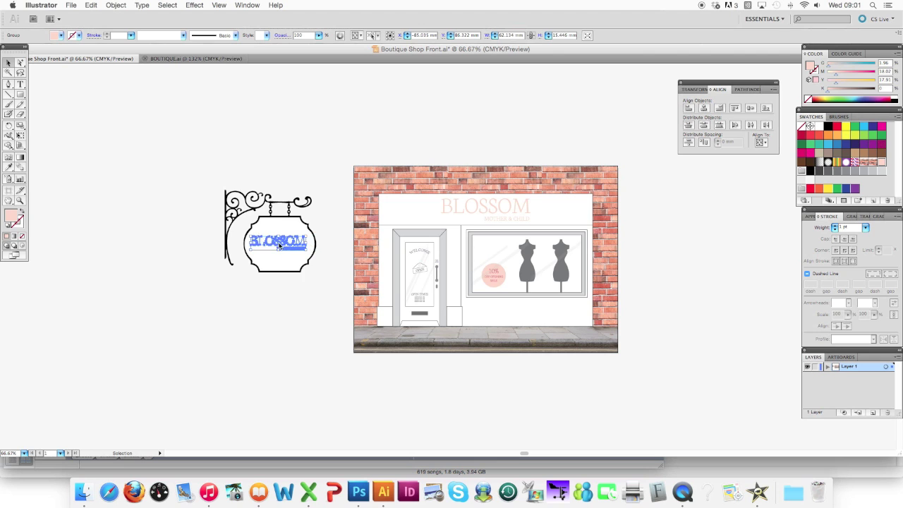
Step: Group the lettering with the hanging sign, shrink it to about 71 mm wide and move it onto the brickwork right of the shop front
click(275, 291)
drag(320, 285, 217, 185)
click(116, 5)
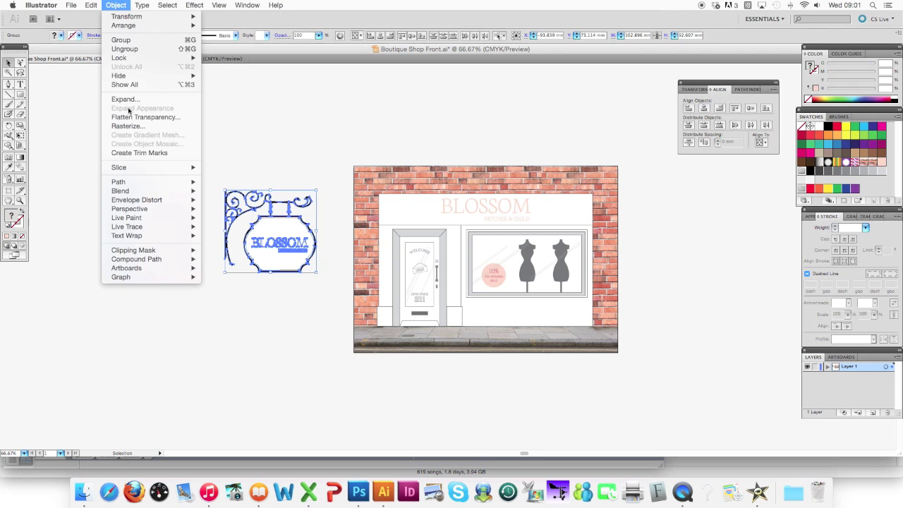
click(121, 39)
drag(259, 231, 656, 219)
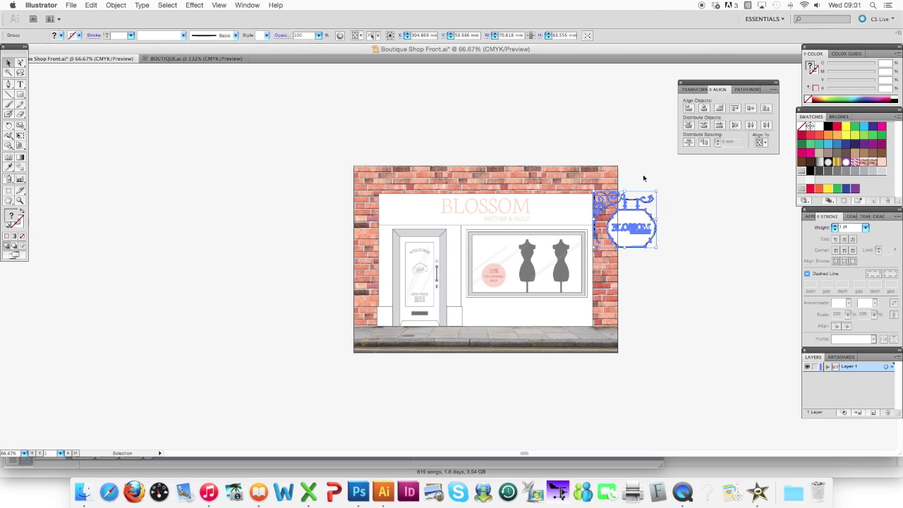
Step: Shrink the hanging sign proportionally to about 53 mm wide and set its bracket against the shop front's right edge
key(super+1)
scroll(539, 172, right, 5)
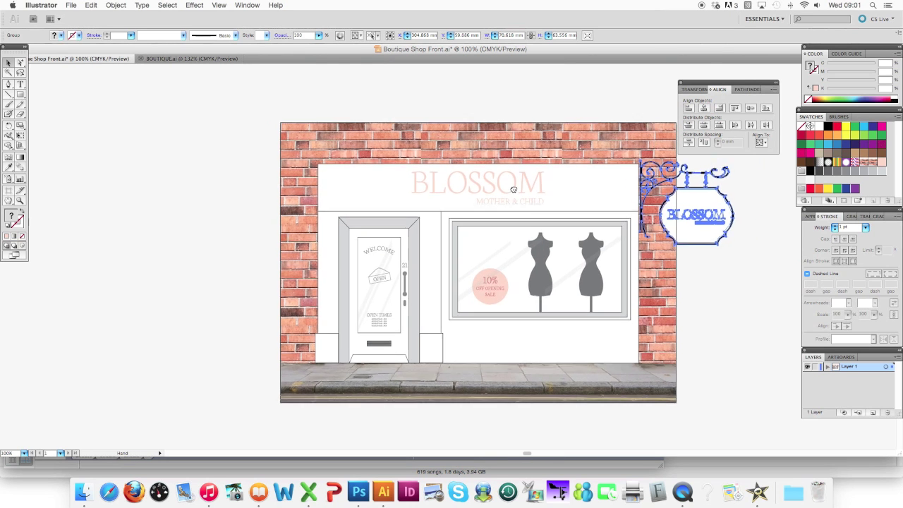
click(423, 203)
drag(423, 203, 412, 203)
click(630, 211)
mouse_move(637, 222)
mouse_down()
mouse_move(626, 223)
mouse_move(638, 213)
mouse_up()
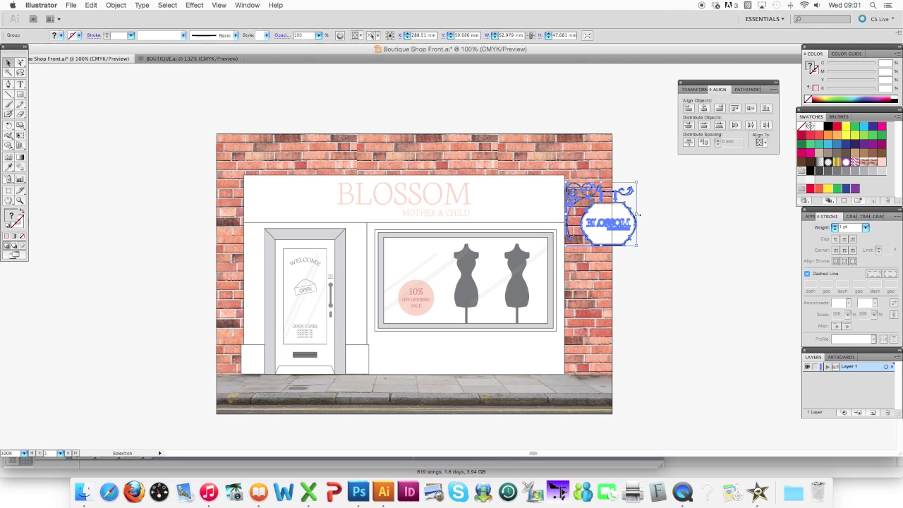
Step: Squeeze the hanging sign horizontally to about 37 mm wide and nudge it into place on the brickwork
click(636, 218)
click(634, 219)
drag(636, 214, 614, 215)
click(641, 214)
click(602, 230)
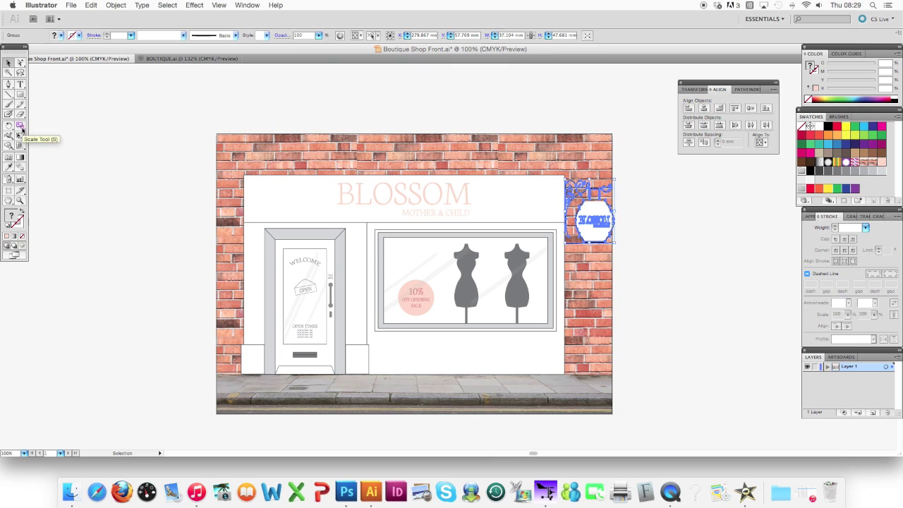
Step: Narrow the hanging sign further with the Scale tool so it fits within the right-hand brick strip, and deselect it
click(22, 127)
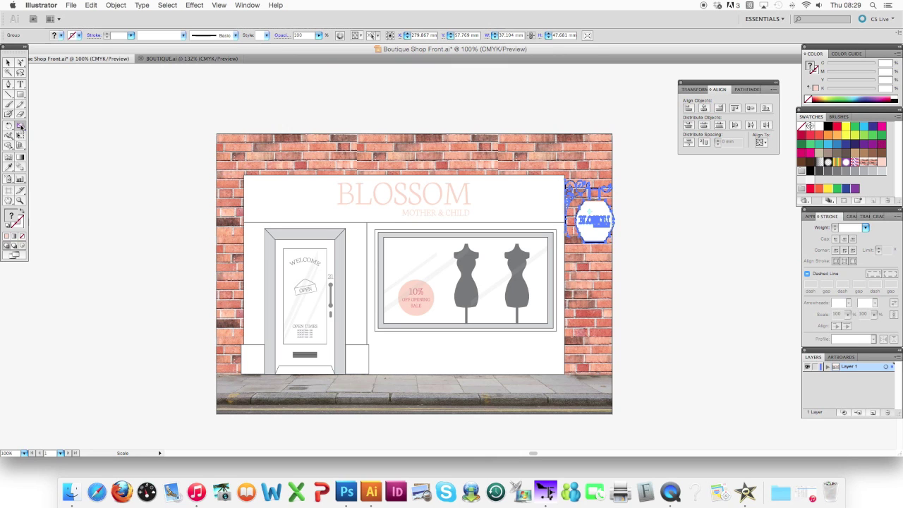
drag(614, 219, 589, 219)
click(8, 63)
click(651, 202)
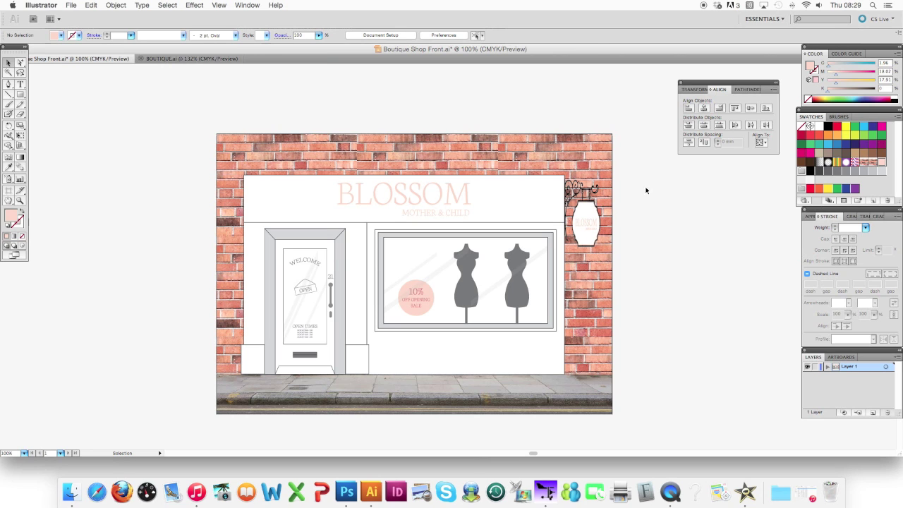
Step: Bring OLIVE TREE.png from the Finder's Desktop folder into the Illustrator artwork, position it over the door's left side and embed it
click(70, 493)
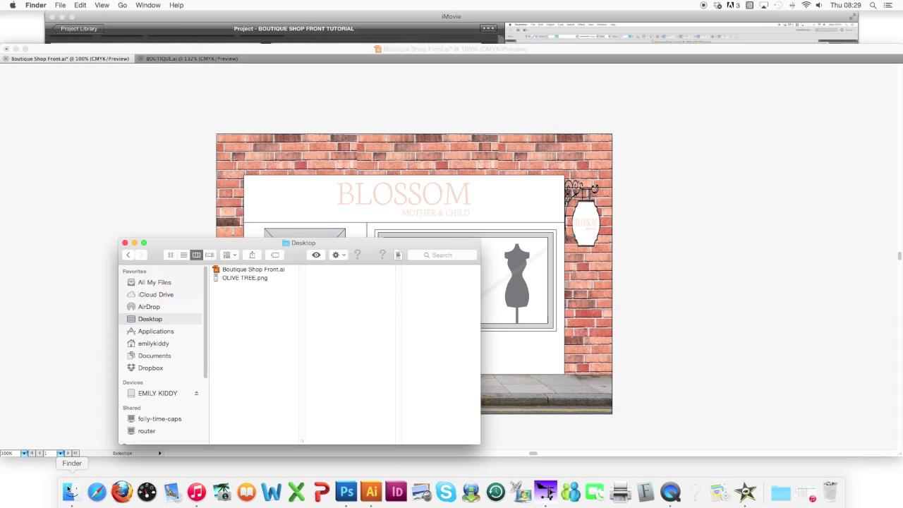
click(247, 280)
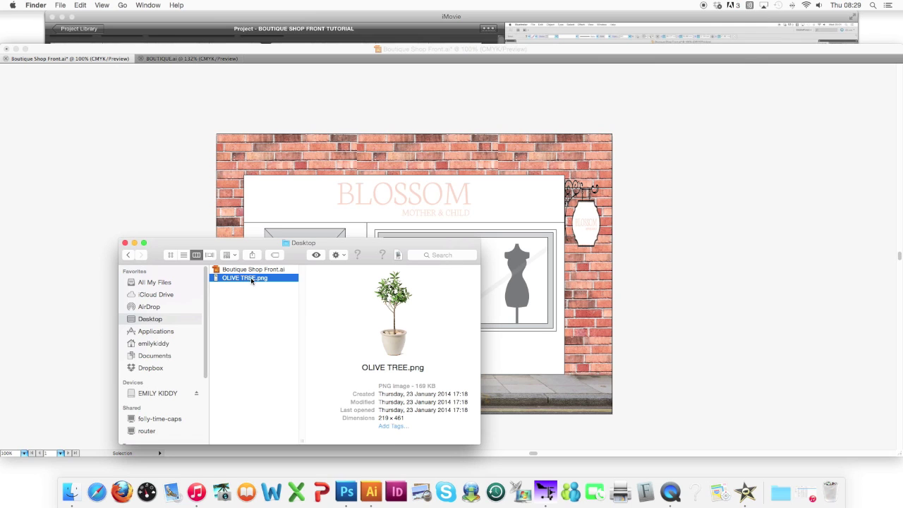
drag(256, 280, 178, 184)
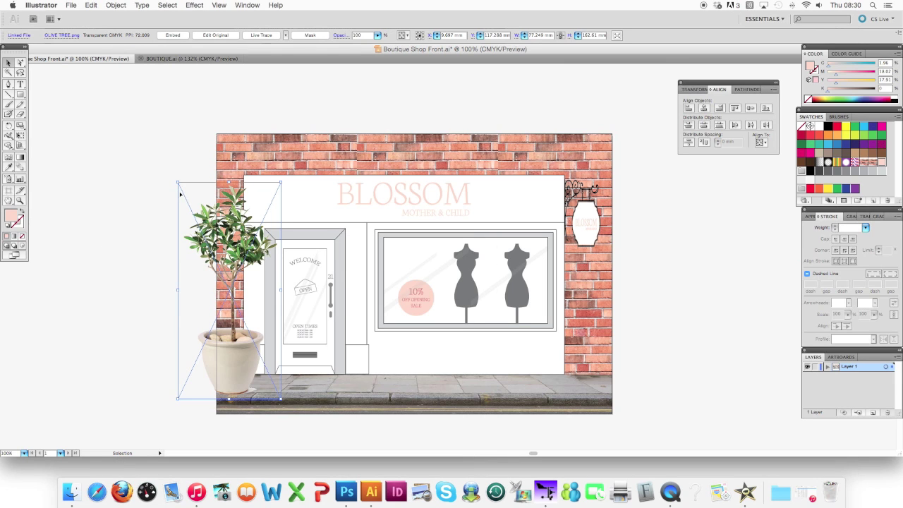
drag(184, 258, 231, 264)
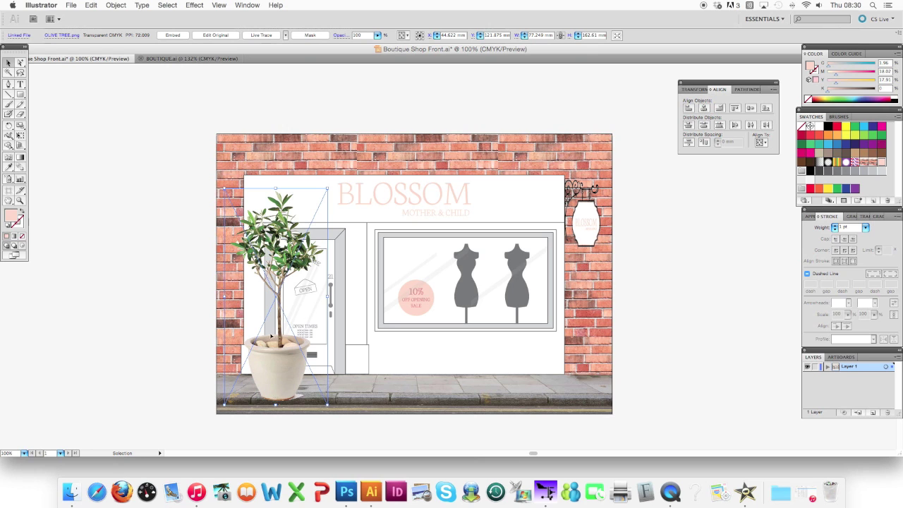
click(172, 35)
Step: Shrink the olive tree to stand left of the door, and place a duplicate at the shop front's right end
drag(327, 188, 272, 282)
key(super+c)
key(super+v)
drag(447, 291, 569, 370)
click(649, 328)
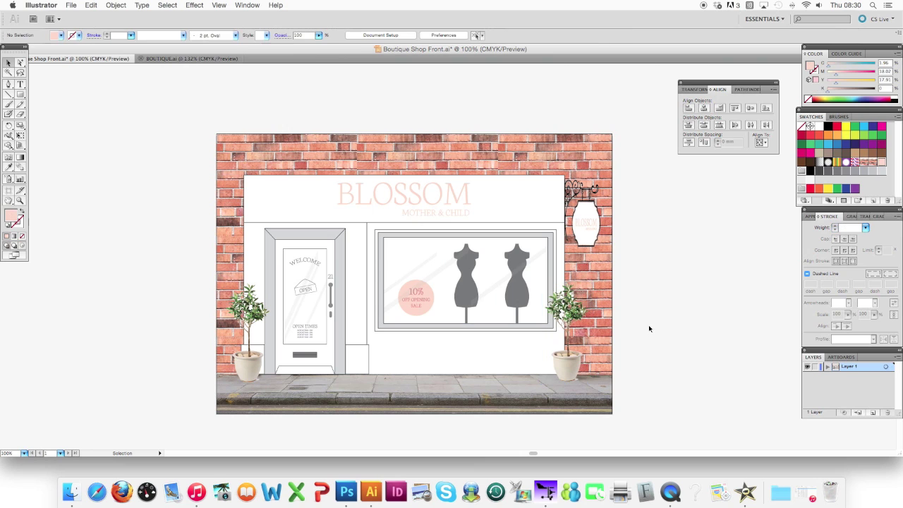